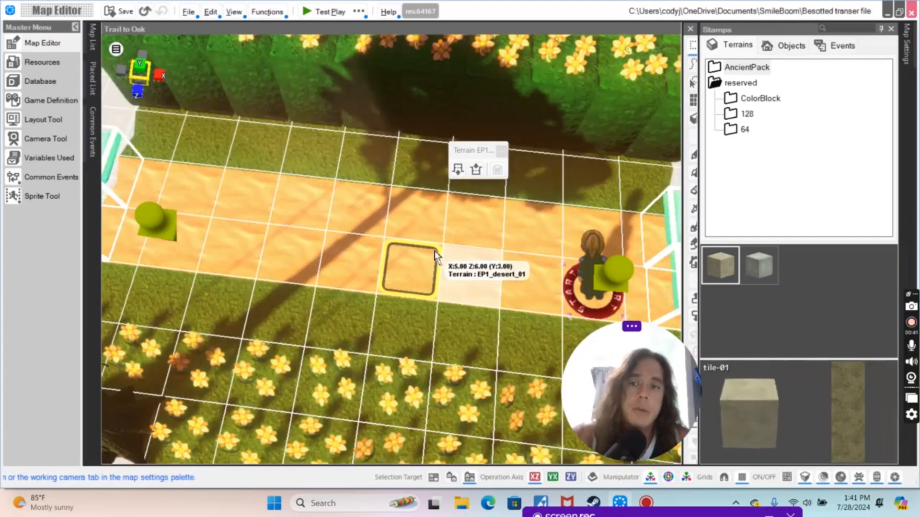
{"action": "right_click_drag", "start_coordinate": [421, 225], "coordinate": [437, 243]}
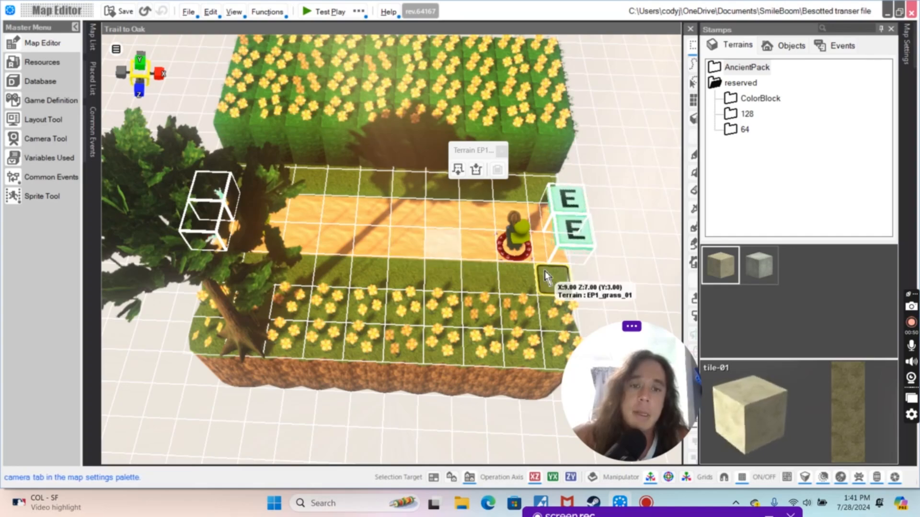
{"action": "left_click", "coordinate": [511, 220]}
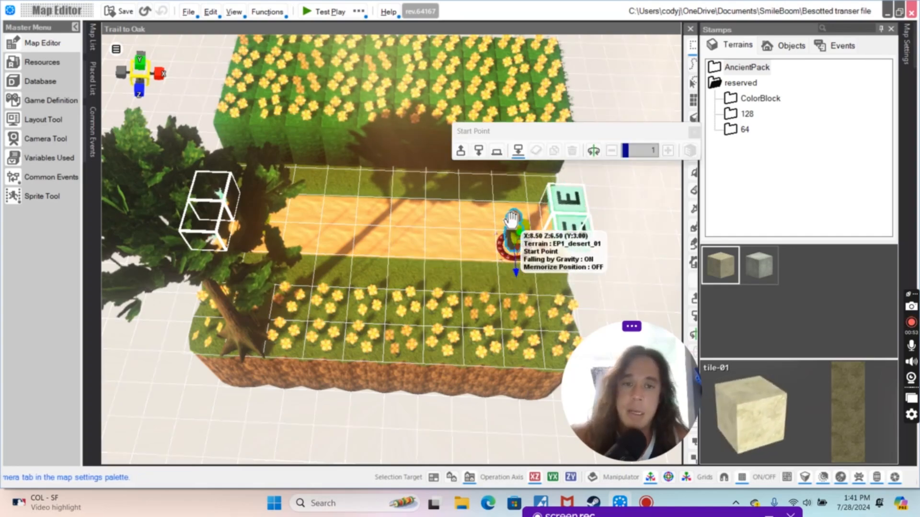
{"action": "middle_click_drag", "start_coordinate": [443, 238], "coordinate": [406, 222]}
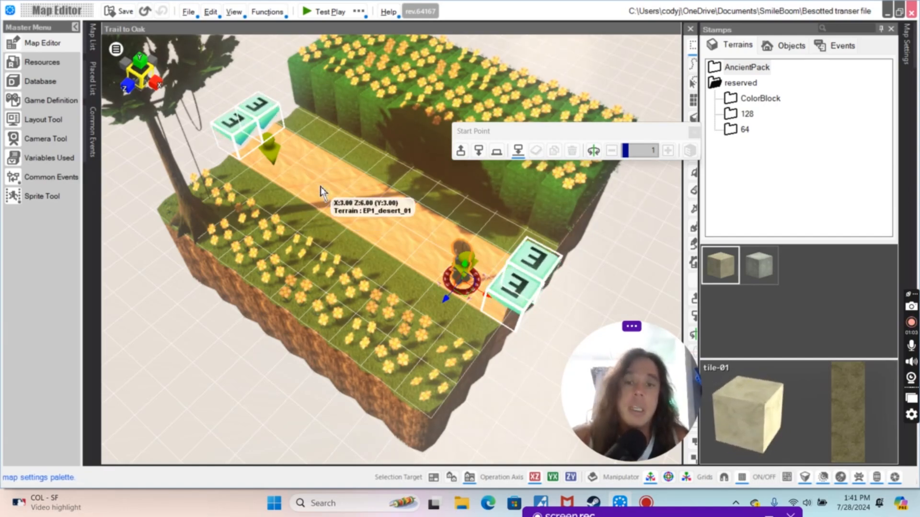
{"action": "right_click_drag", "start_coordinate": [307, 233], "coordinate": [325, 225]}
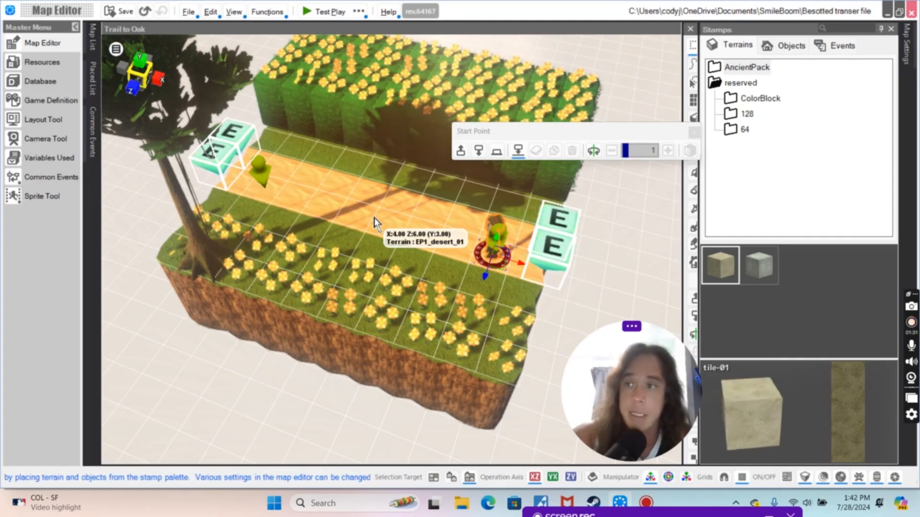
{"action": "middle_click_drag", "start_coordinate": [367, 219], "coordinate": [386, 222]}
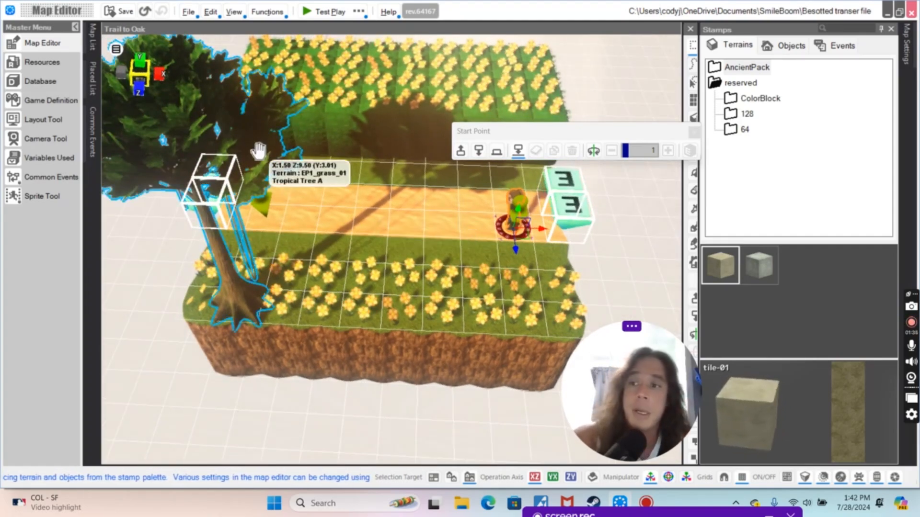
Open the Camera Tool and expand the Trail to Oak map's folder in the camera list
{"action": "left_click", "coordinate": [31, 139]}
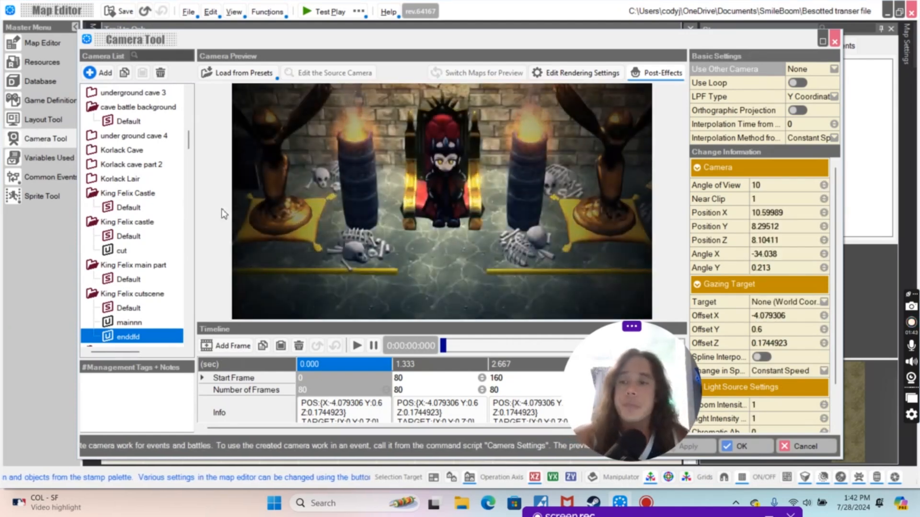
{"action": "scroll", "coordinate": [160, 234], "scroll_direction": "up", "scroll_amount": 1}
{"action": "scroll", "coordinate": [159, 233], "scroll_direction": "up", "scroll_amount": 8}
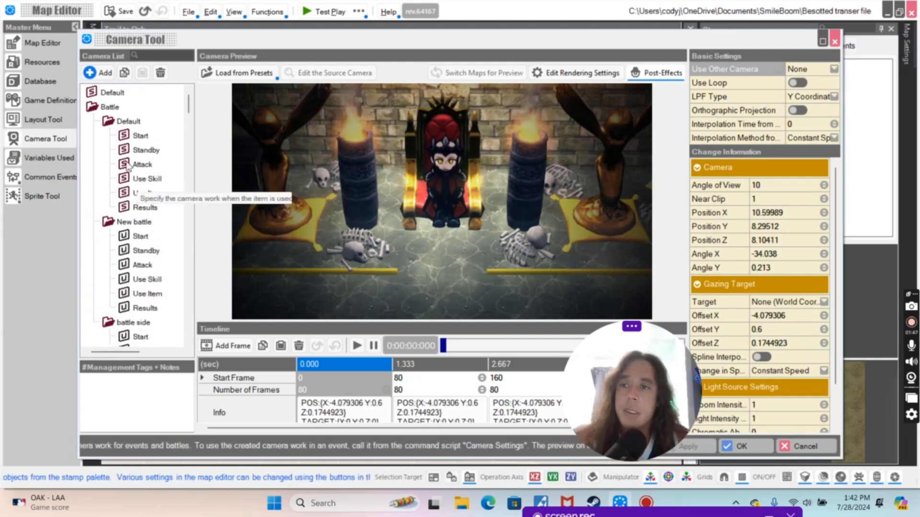
{"action": "scroll", "coordinate": [160, 159], "scroll_direction": "down", "scroll_amount": 1}
{"action": "scroll", "coordinate": [160, 163], "scroll_direction": "down", "scroll_amount": 6}
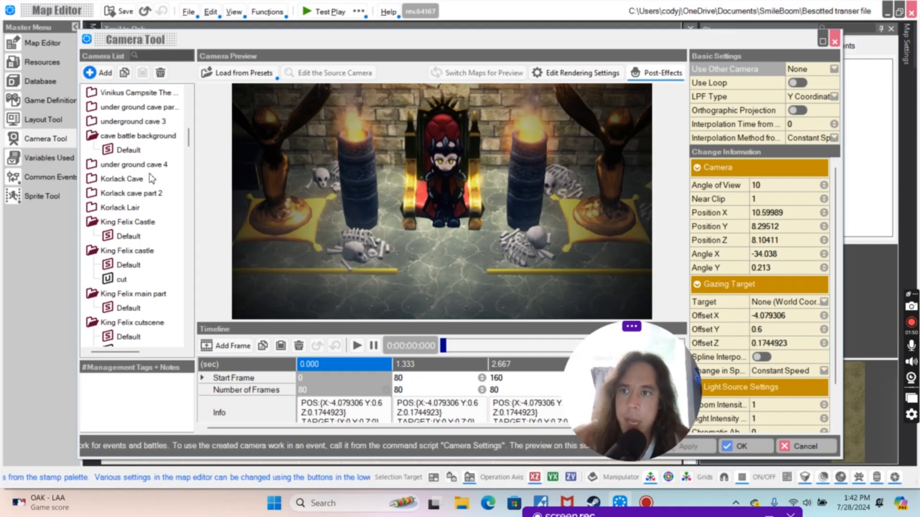
{"action": "scroll", "coordinate": [152, 178], "scroll_direction": "down", "scroll_amount": 9}
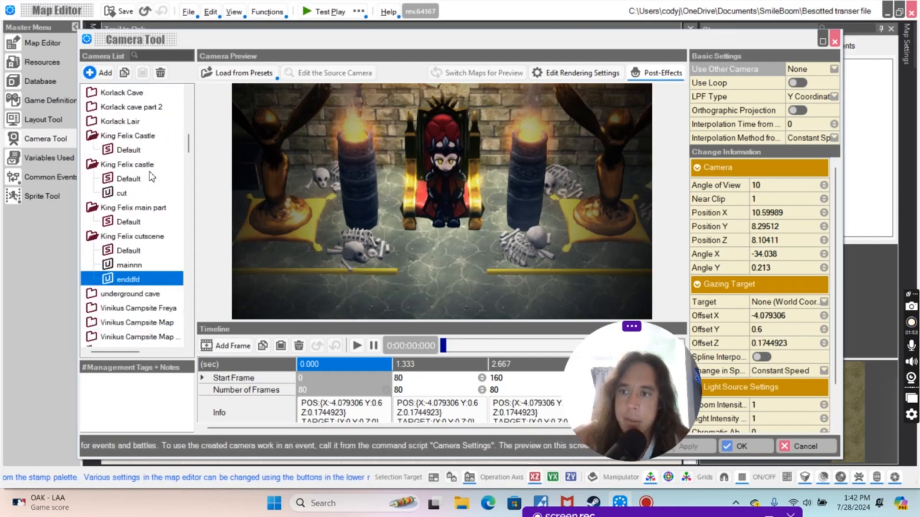
{"action": "scroll", "coordinate": [152, 177], "scroll_direction": "down", "scroll_amount": 3}
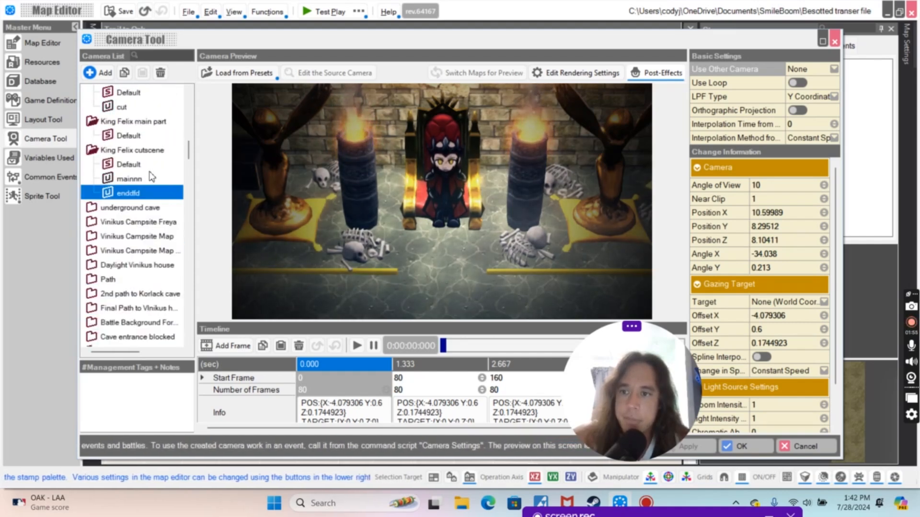
{"action": "scroll", "coordinate": [151, 177], "scroll_direction": "down", "scroll_amount": 3}
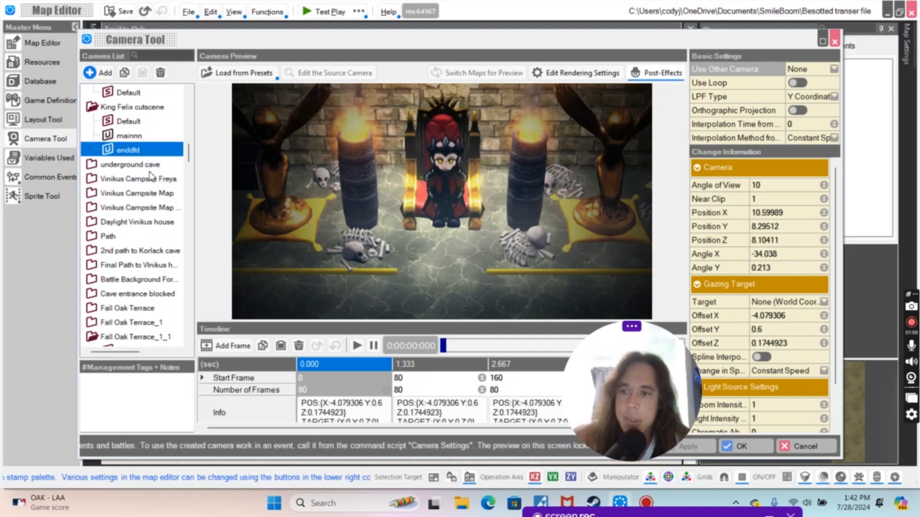
{"action": "scroll", "coordinate": [152, 177], "scroll_direction": "down", "scroll_amount": 3}
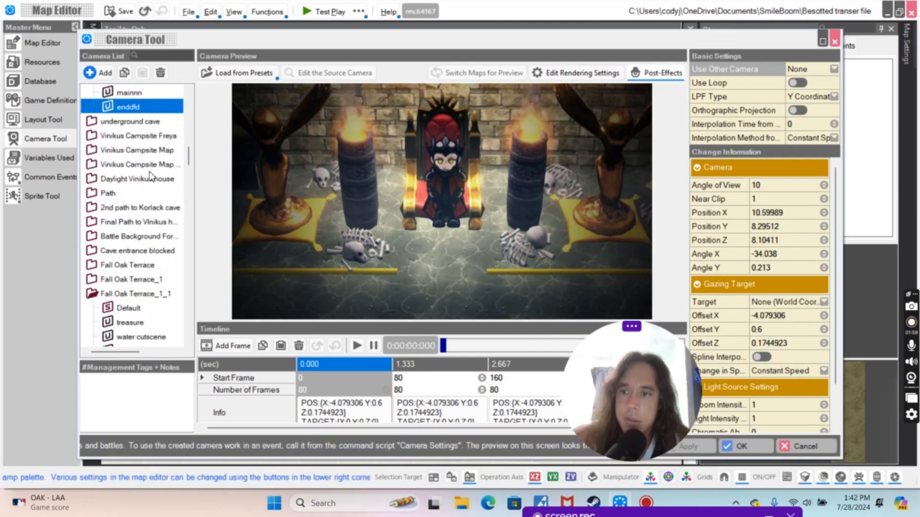
{"action": "scroll", "coordinate": [149, 192], "scroll_direction": "down", "scroll_amount": 6}
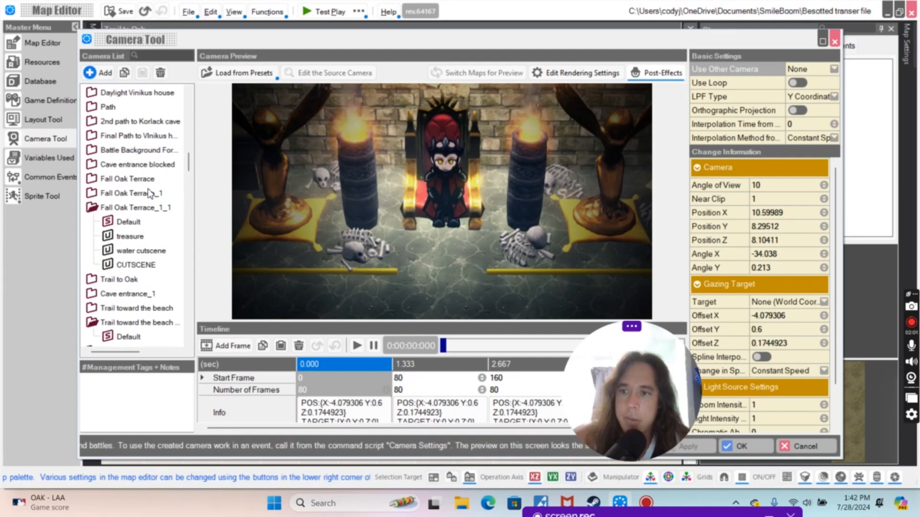
{"action": "left_click", "coordinate": [120, 281]}
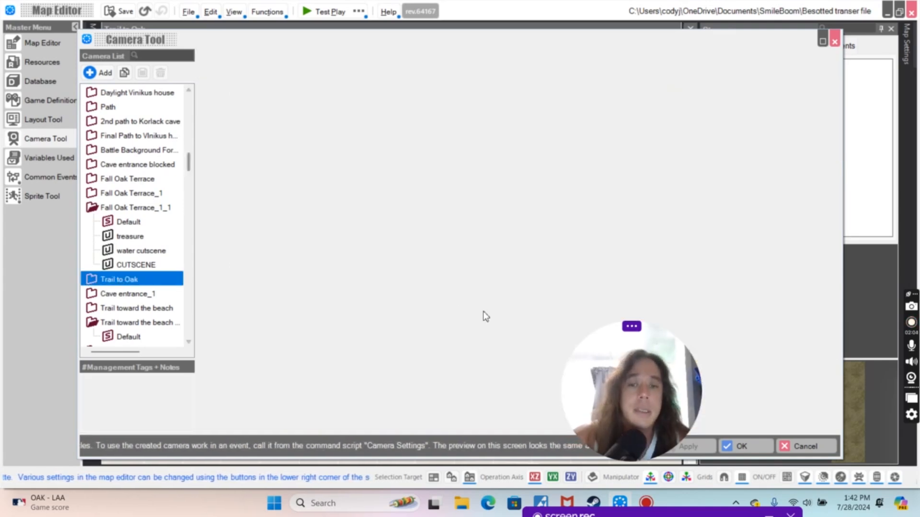
{"action": "double_click", "coordinate": [137, 283]}
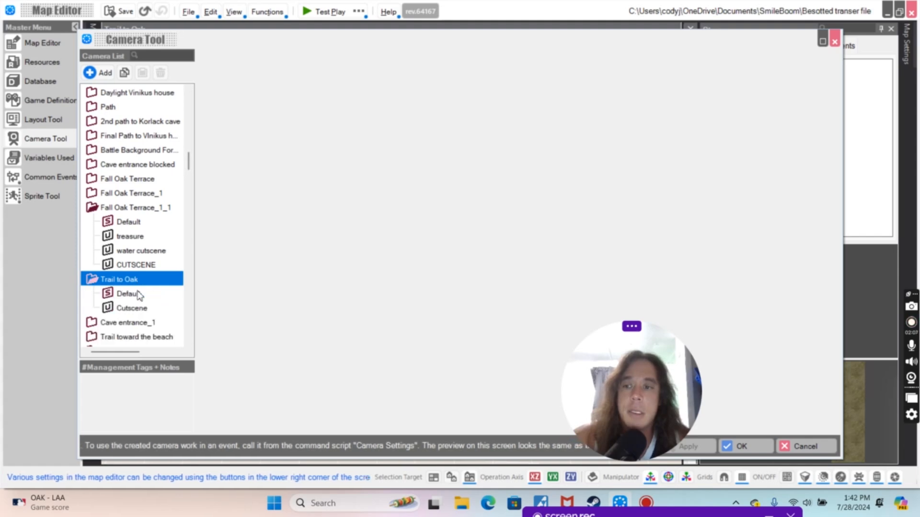
{"action": "left_click", "coordinate": [139, 294]}
{"action": "left_click", "coordinate": [141, 309]}
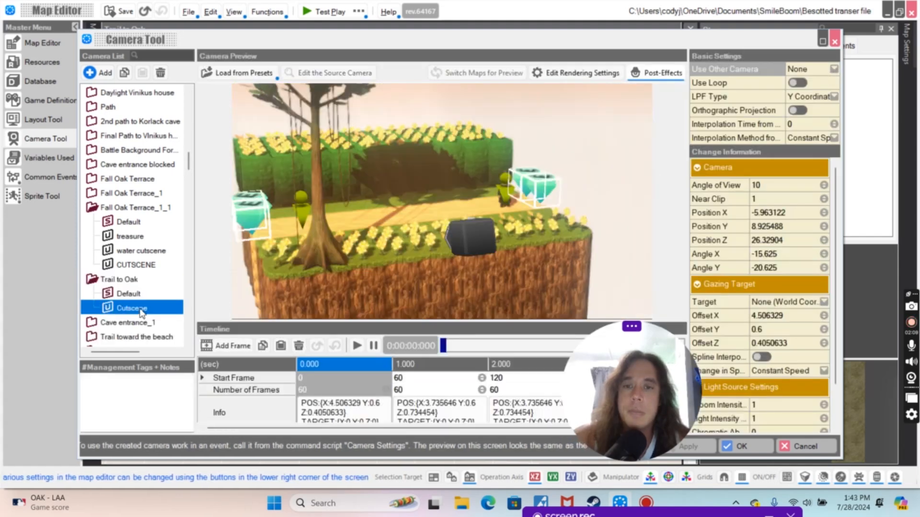
{"action": "right_click", "coordinate": [142, 310]}
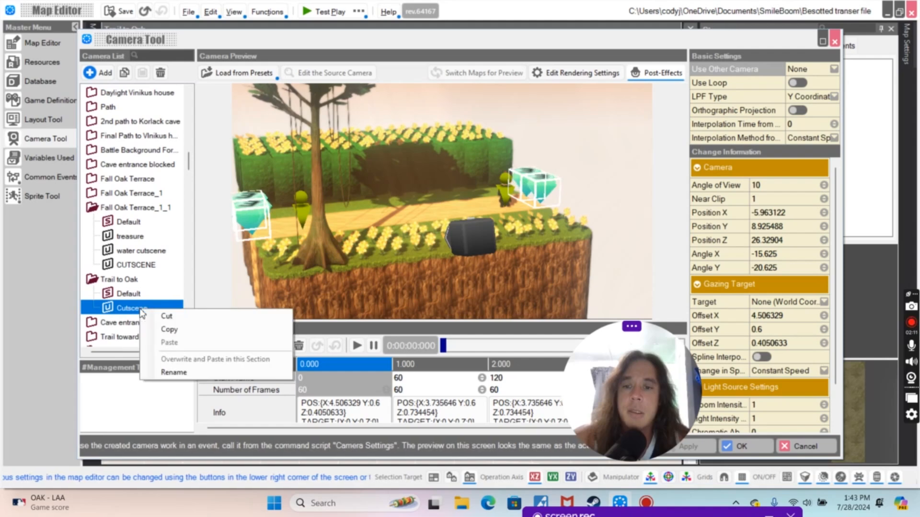
{"action": "left_click", "coordinate": [127, 309]}
{"action": "right_click", "coordinate": [127, 310]}
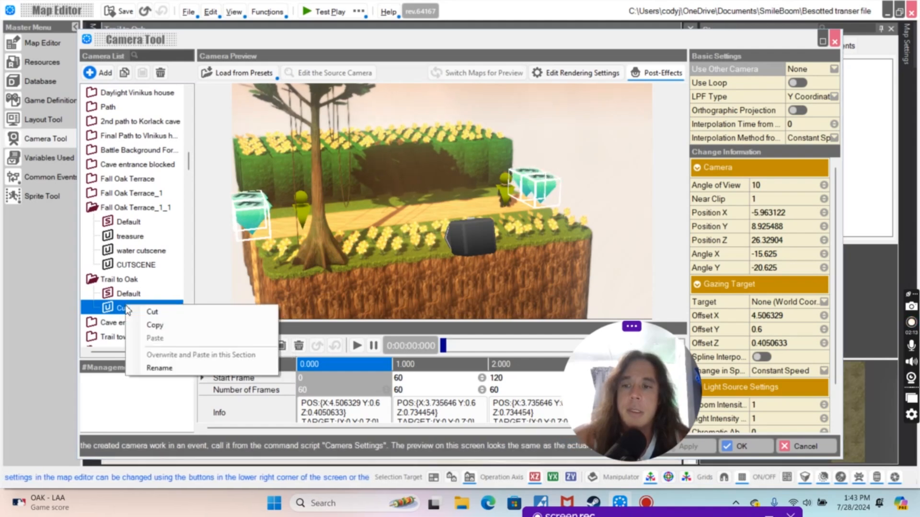
{"action": "left_click", "coordinate": [160, 368]}
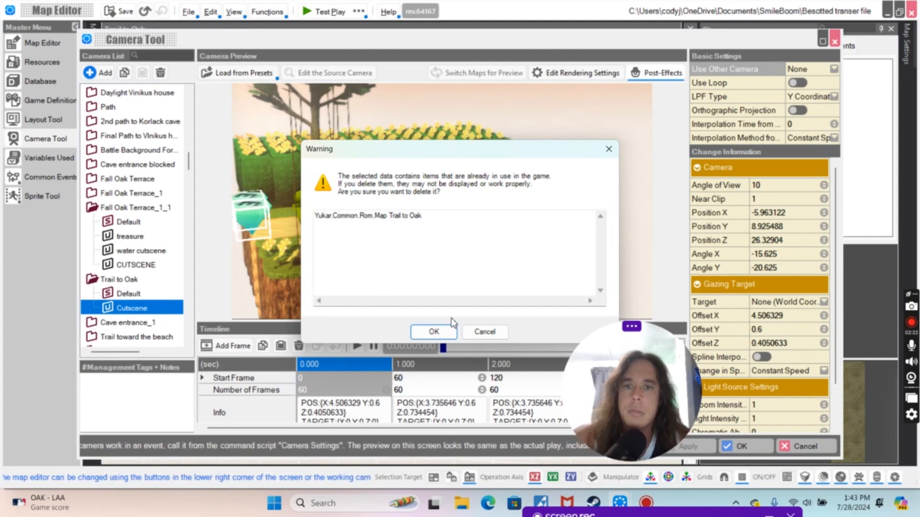
{"action": "left_click", "coordinate": [485, 332]}
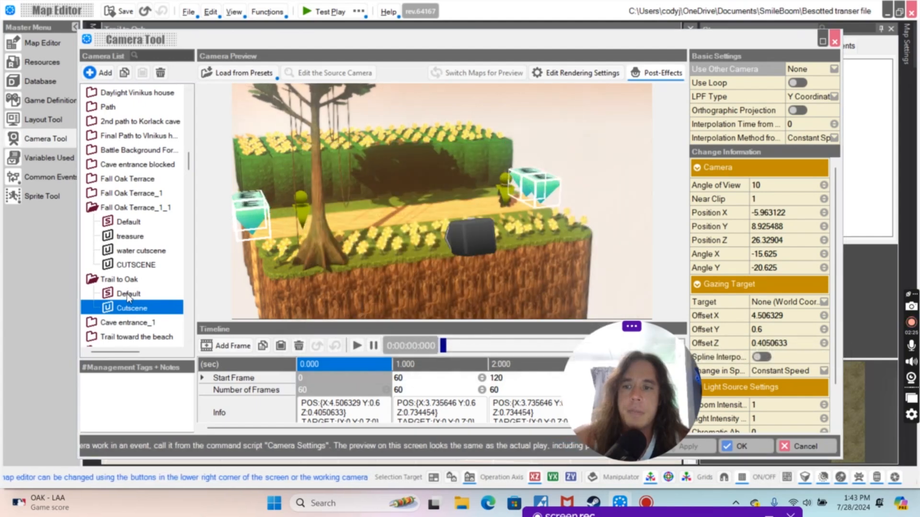
Add a new camera named "trail to oak cut scene" to the Trail to Oak folder
{"action": "left_click", "coordinate": [144, 293]}
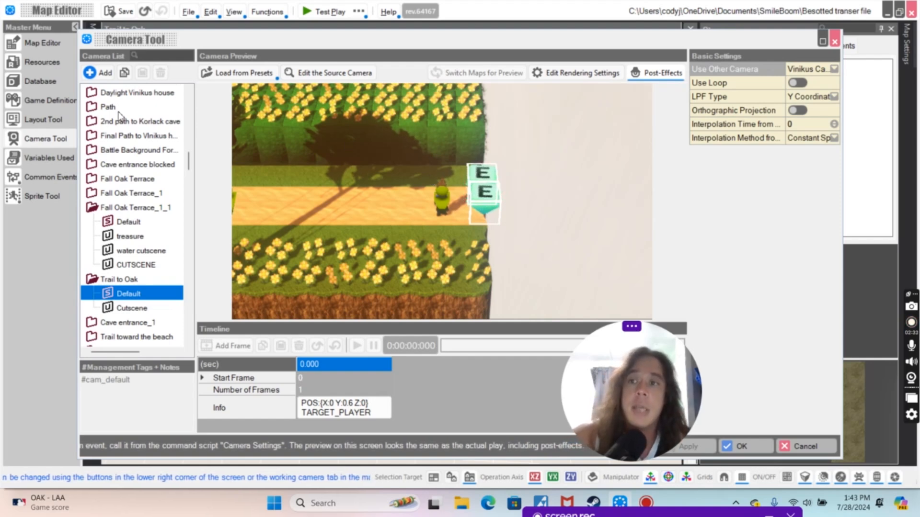
{"action": "left_click", "coordinate": [103, 76]}
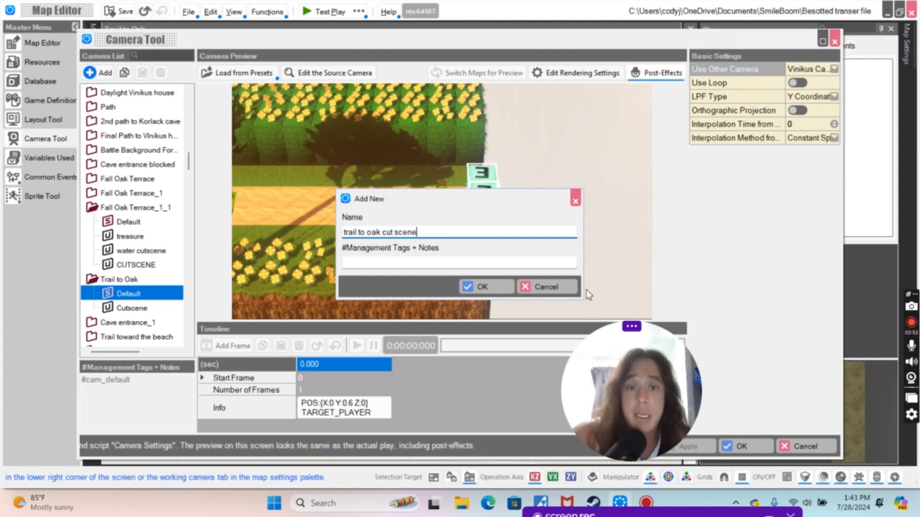
{"action": "left_click", "coordinate": [471, 288]}
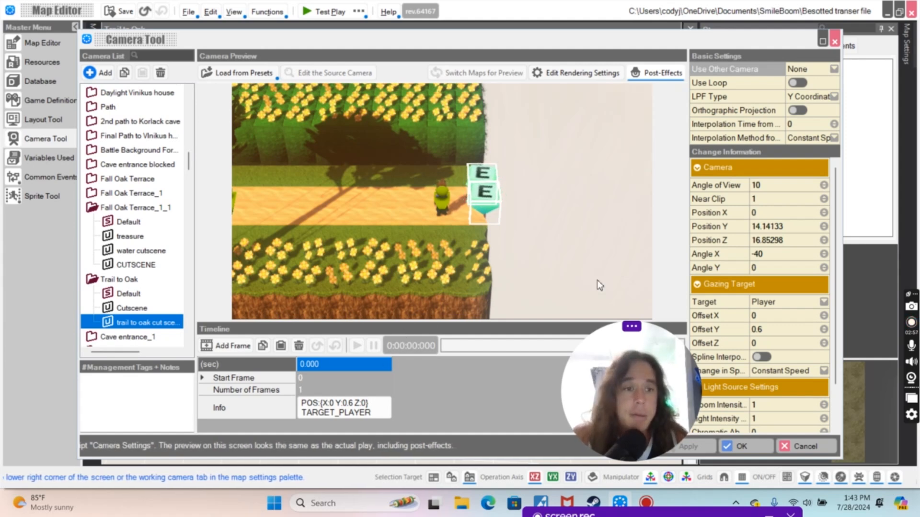
Maximize the Camera Tool window
{"action": "left_click_drag", "start_coordinate": [662, 372], "coordinate": [70, 61]}
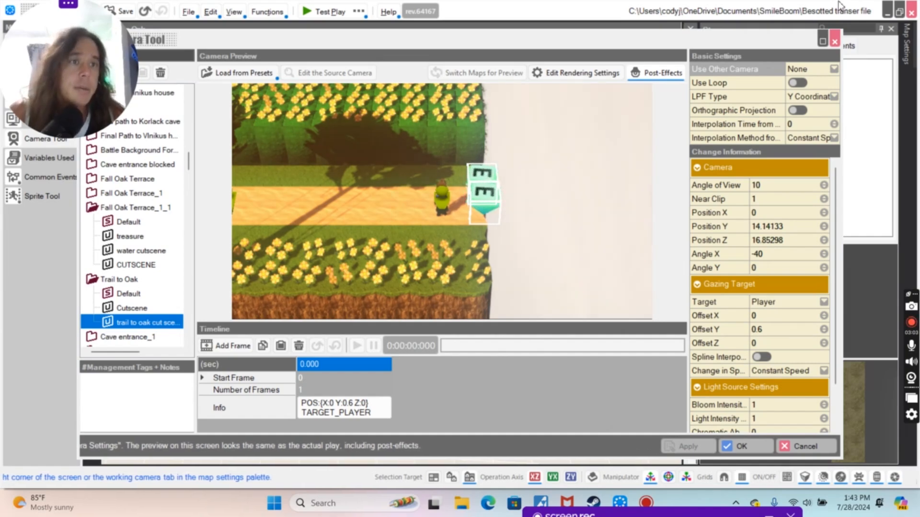
{"action": "left_click", "coordinate": [822, 41]}
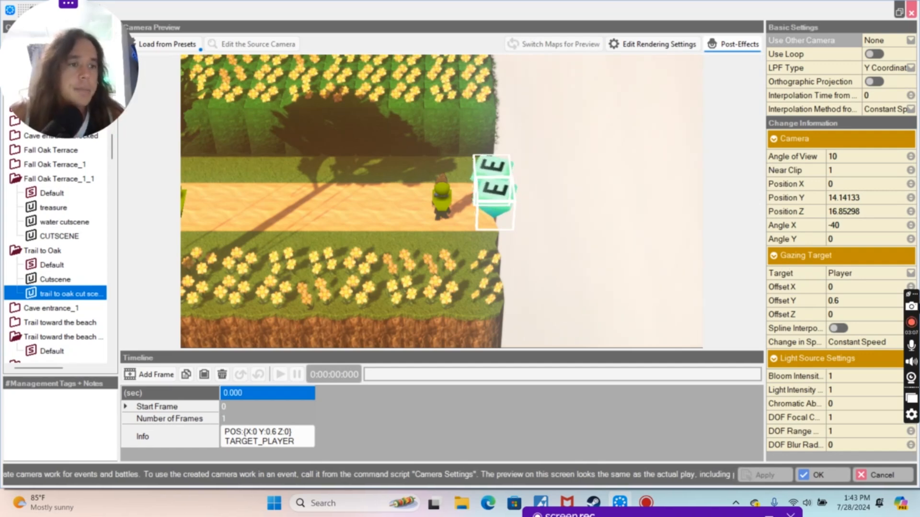
{"action": "left_click_drag", "start_coordinate": [915, 296], "coordinate": [8, 387]}
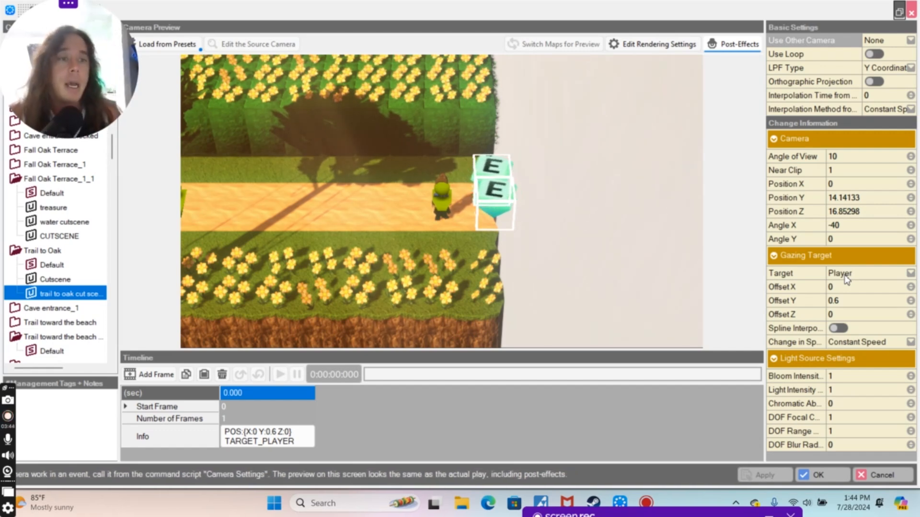
Set the new camera's gazing target to None (World Coordinates) and add a second frame to its timeline
{"action": "left_click", "coordinate": [910, 274]}
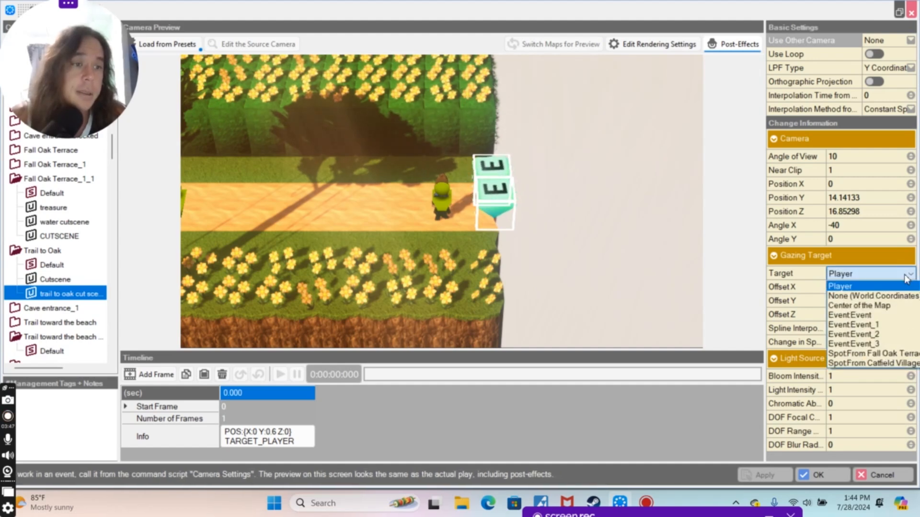
{"action": "left_click", "coordinate": [891, 296]}
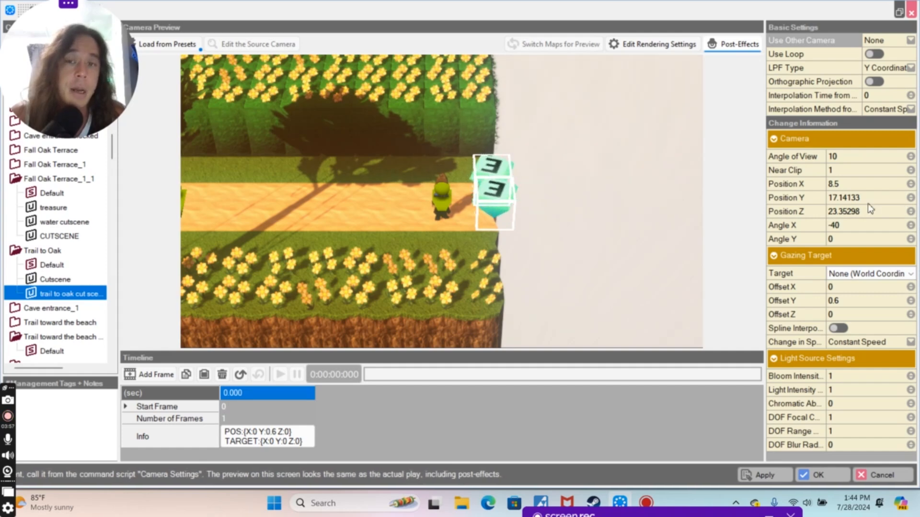
{"action": "left_click", "coordinate": [374, 211]}
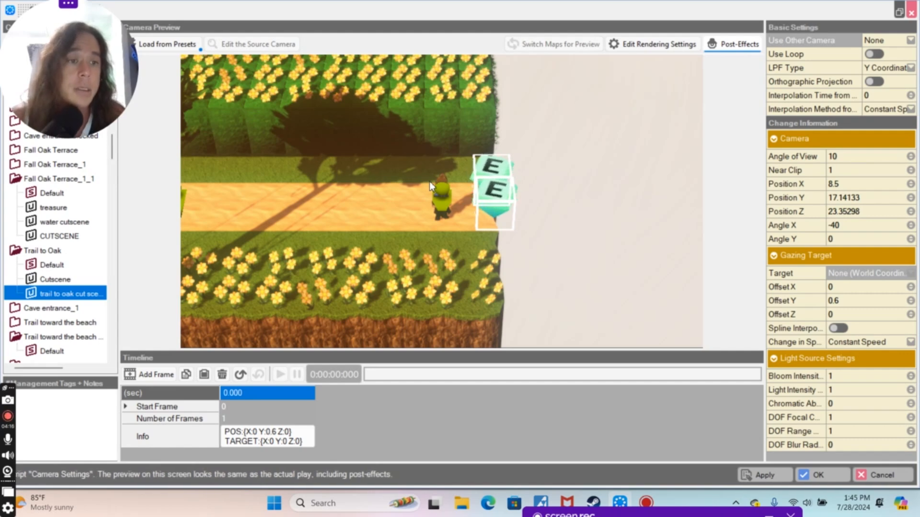
{"action": "left_click", "coordinate": [898, 276]}
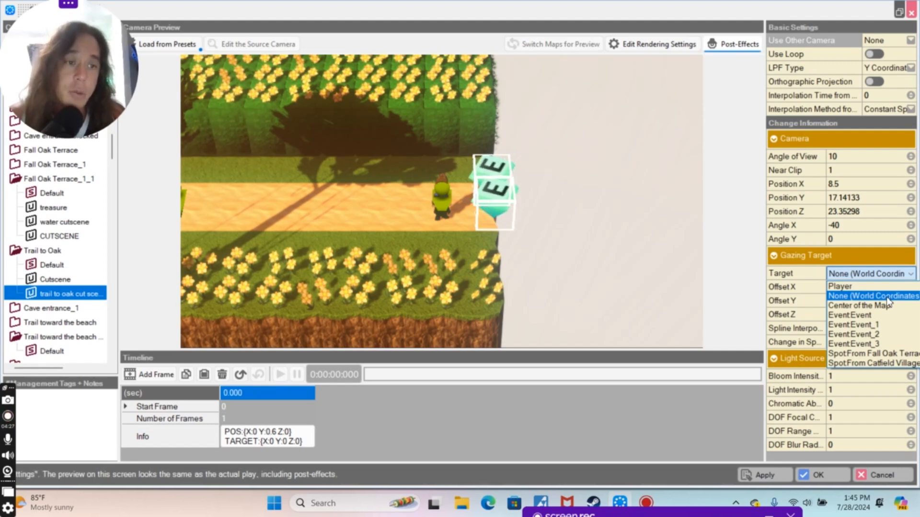
{"action": "left_click", "coordinate": [886, 297]}
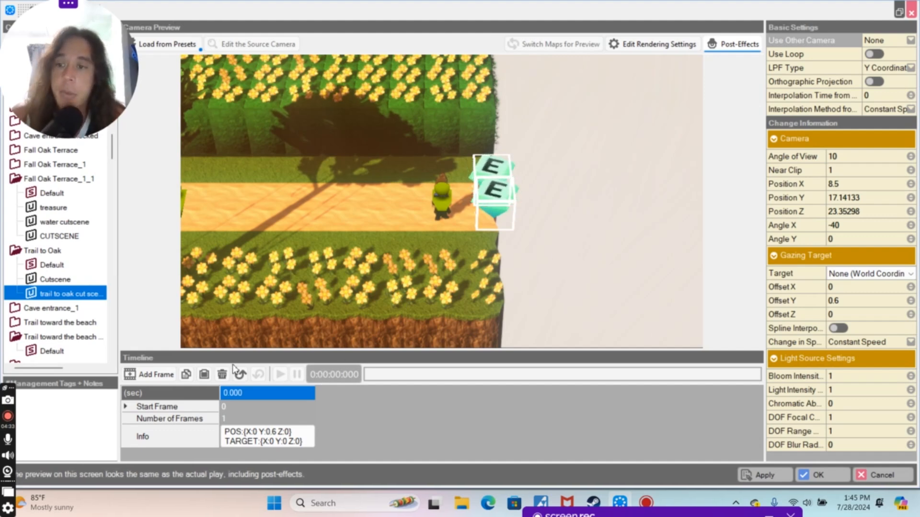
{"action": "mouse_move", "coordinate": [171, 358]}
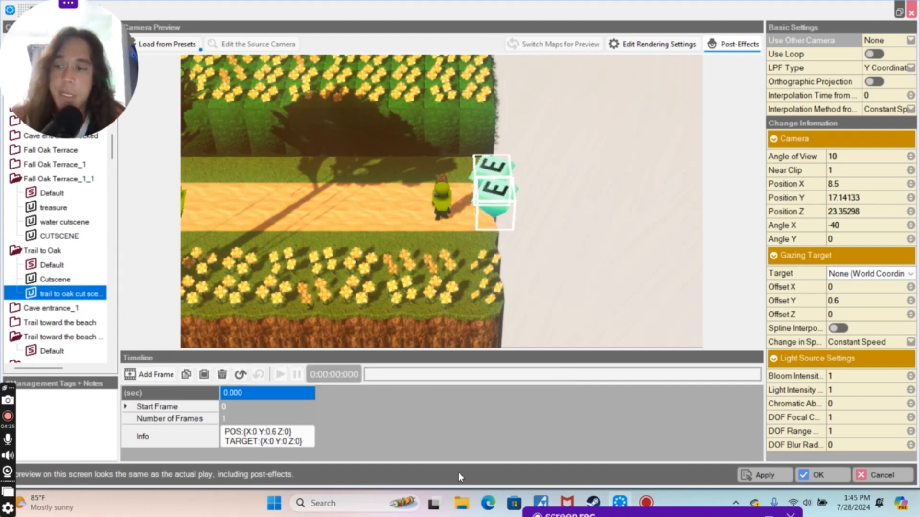
{"action": "left_click", "coordinate": [153, 376]}
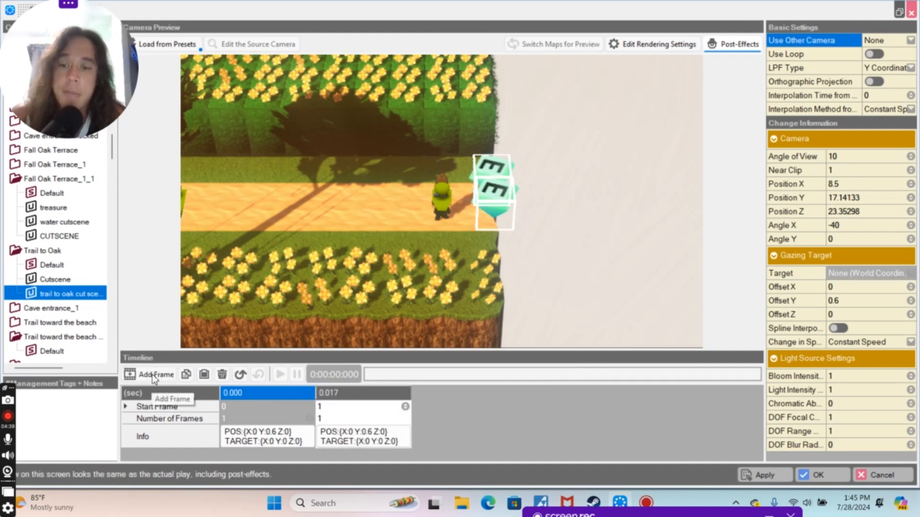
Reframe the first frame's camera closer to the trail, at about X 5.54, Y 12.18, Z 18.70, with angles X -35.7 and Y -5.4
{"action": "left_click_drag", "start_coordinate": [366, 236], "coordinate": [378, 221]}
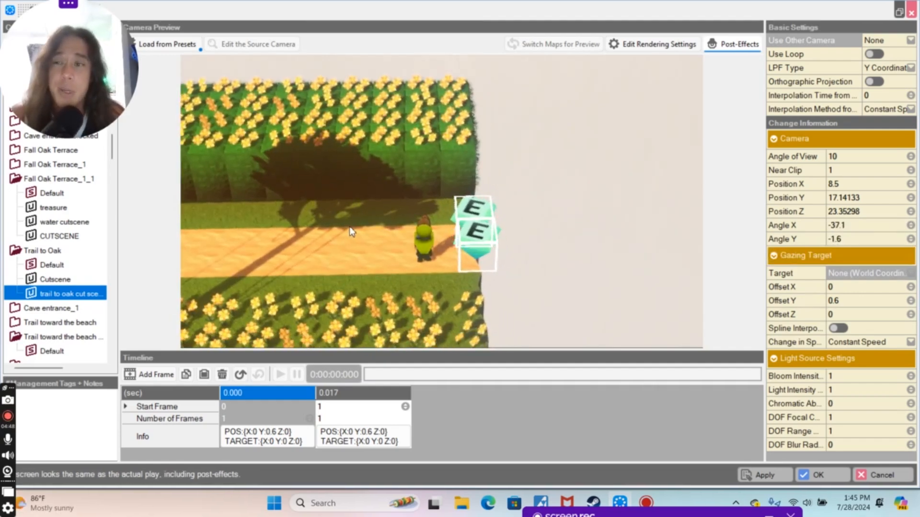
{"action": "middle_click_drag", "start_coordinate": [354, 227], "coordinate": [444, 194]}
{"action": "left_click_drag", "start_coordinate": [445, 194], "coordinate": [431, 202]}
{"action": "right_click_drag", "start_coordinate": [432, 202], "coordinate": [484, 197]}
{"action": "scroll", "coordinate": [483, 196], "scroll_direction": "up", "scroll_amount": 2}
{"action": "scroll", "coordinate": [484, 197], "scroll_direction": "up", "scroll_amount": 5}
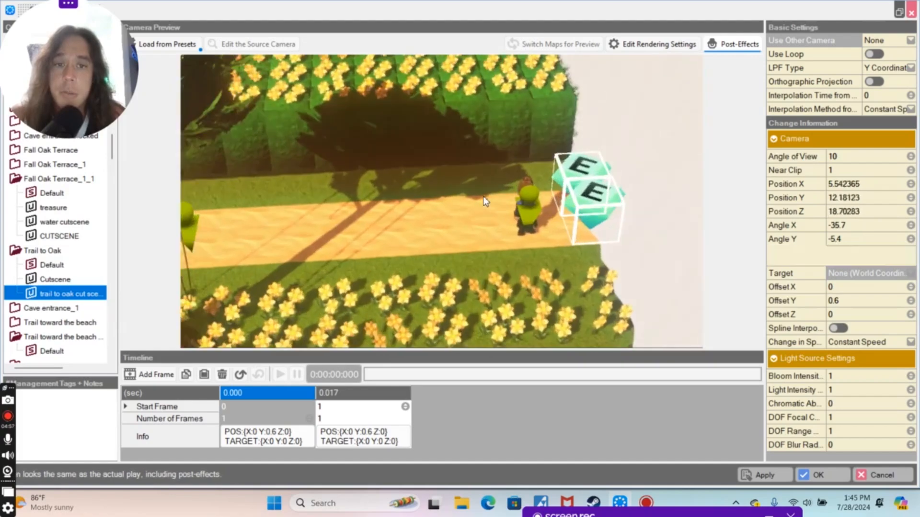
Try to pull the first frame's camera back over the whole trail, at about X 10.19, Y 16.56, Z 24.55, with angles X -36.4 and Y 17.7
{"action": "scroll", "coordinate": [465, 193], "scroll_direction": "down", "scroll_amount": 4}
{"action": "scroll", "coordinate": [459, 191], "scroll_direction": "down", "scroll_amount": 3}
{"action": "right_click_drag", "start_coordinate": [472, 177], "coordinate": [409, 180]}
{"action": "middle_click_drag", "start_coordinate": [459, 175], "coordinate": [430, 157]}
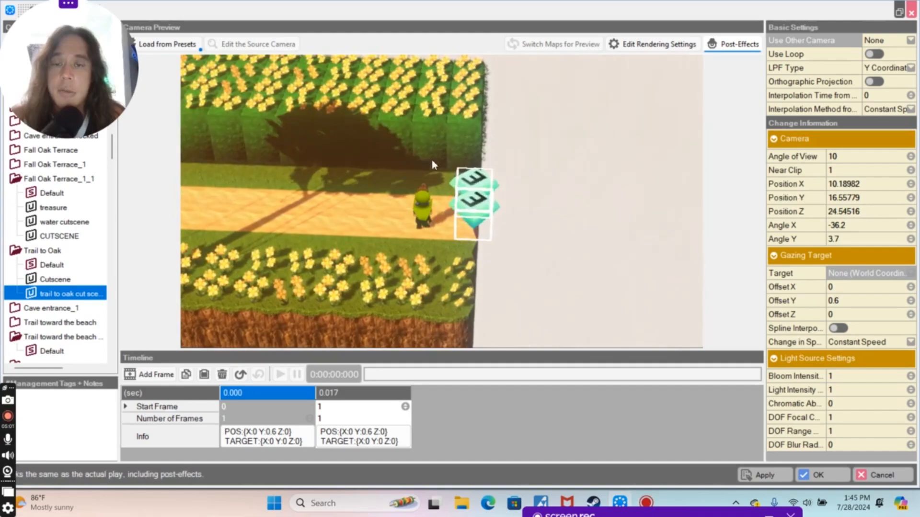
{"action": "right_click_drag", "start_coordinate": [430, 157], "coordinate": [349, 160]}
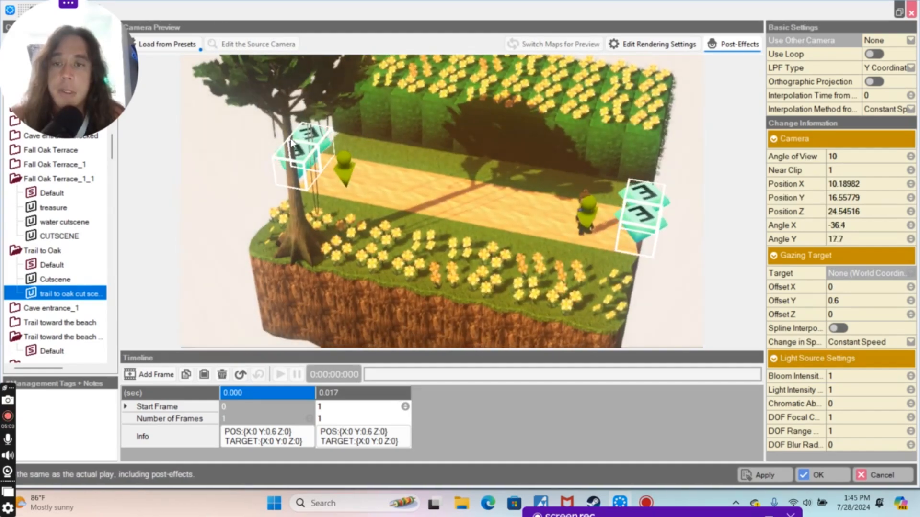
Try a close framing of the character in the first frame, at about X 7.23, Y 7.58, Z 15.90, with angles X -27.3 and Y -5.7
{"action": "scroll", "coordinate": [498, 203], "scroll_direction": "up", "scroll_amount": 5}
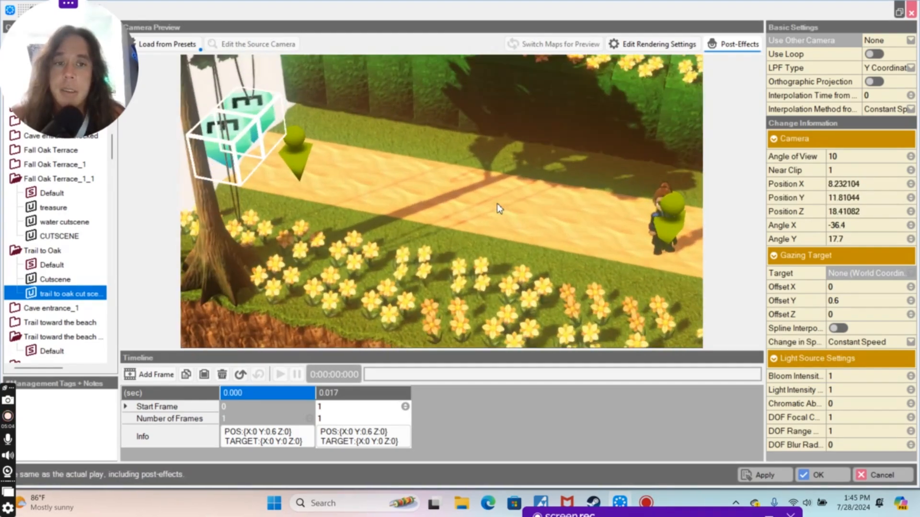
{"action": "right_click_drag", "start_coordinate": [495, 206], "coordinate": [593, 217]}
{"action": "scroll", "coordinate": [555, 230], "scroll_direction": "up", "scroll_amount": 2}
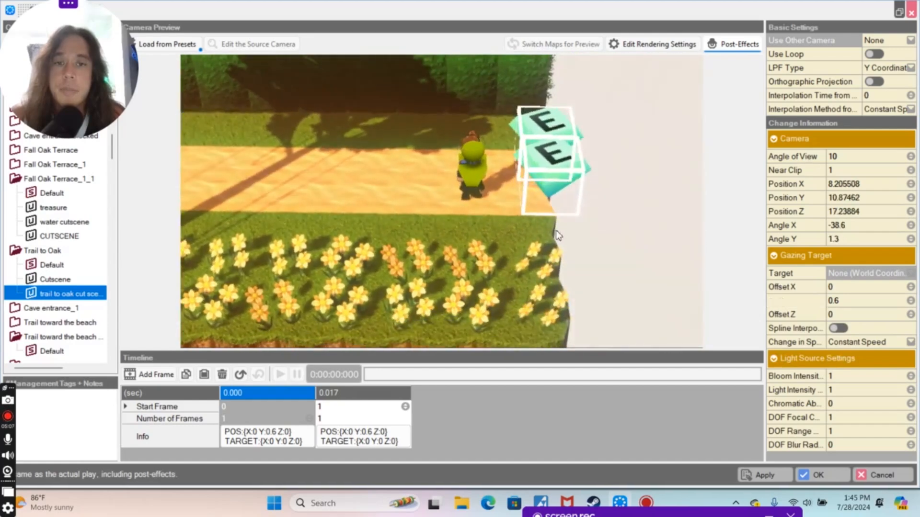
{"action": "scroll", "coordinate": [504, 235], "scroll_direction": "up", "scroll_amount": 3}
{"action": "right_click_drag", "start_coordinate": [505, 235], "coordinate": [456, 200]}
{"action": "scroll", "coordinate": [496, 262], "scroll_direction": "up", "scroll_amount": 2}
{"action": "scroll", "coordinate": [474, 221], "scroll_direction": "down", "scroll_amount": 2}
{"action": "middle_click_drag", "start_coordinate": [474, 220], "coordinate": [480, 78]}
{"action": "right_click_drag", "start_coordinate": [542, 280], "coordinate": [555, 296]}
{"action": "middle_click_drag", "start_coordinate": [470, 291], "coordinate": [528, 291]}
{"action": "right_click_drag", "start_coordinate": [526, 289], "coordinate": [568, 286]}
{"action": "scroll", "coordinate": [567, 287], "scroll_direction": "up", "scroll_amount": 3}
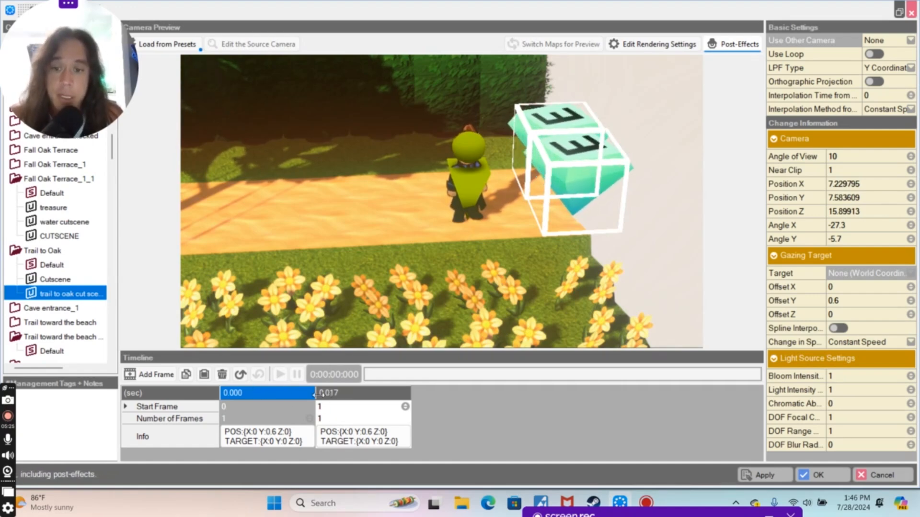
Reframe the second frame's camera over the trail and hedge, at about X 8.87, Y 9.39, Z 19.91, with angles X -23.6 and Y 12.3
{"action": "left_click", "coordinate": [340, 397]}
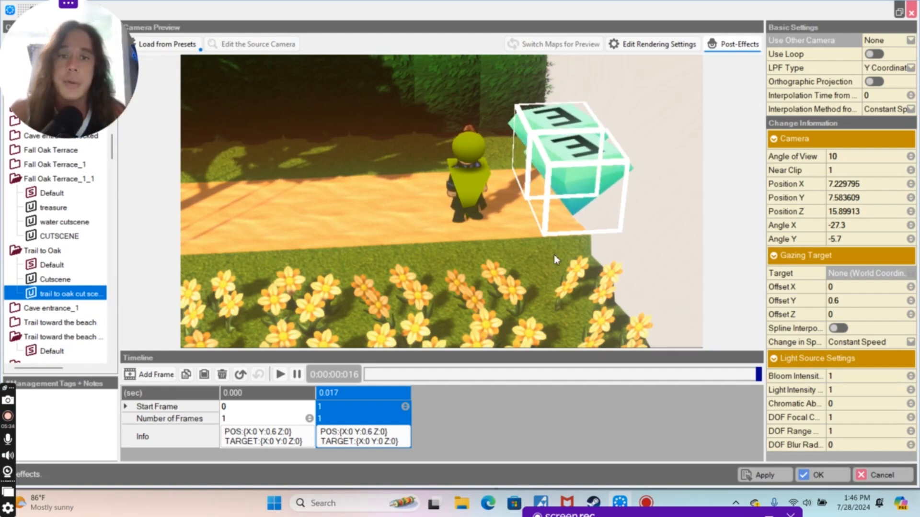
{"action": "right_click_drag", "start_coordinate": [438, 160], "coordinate": [389, 169]}
{"action": "middle_click_drag", "start_coordinate": [456, 169], "coordinate": [355, 145]}
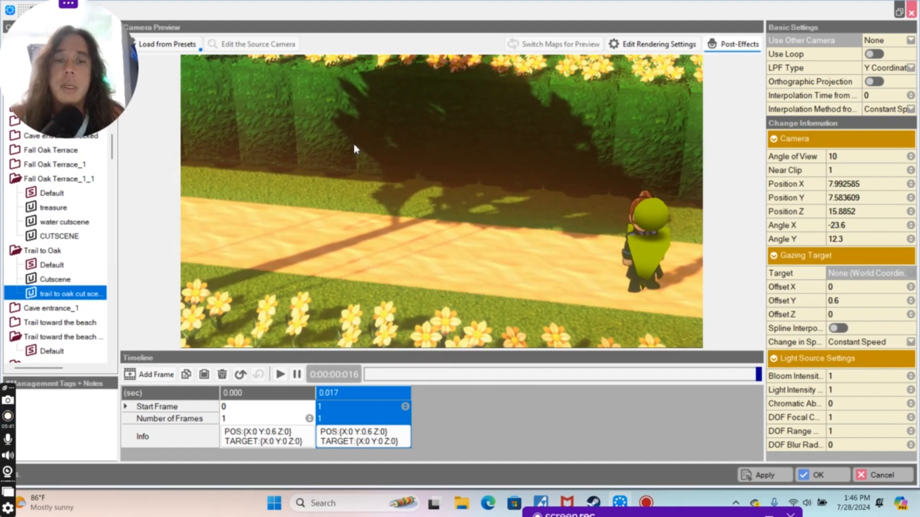
{"action": "scroll", "coordinate": [366, 151], "scroll_direction": "down", "scroll_amount": 4}
{"action": "scroll", "coordinate": [365, 152], "scroll_direction": "down", "scroll_amount": 1}
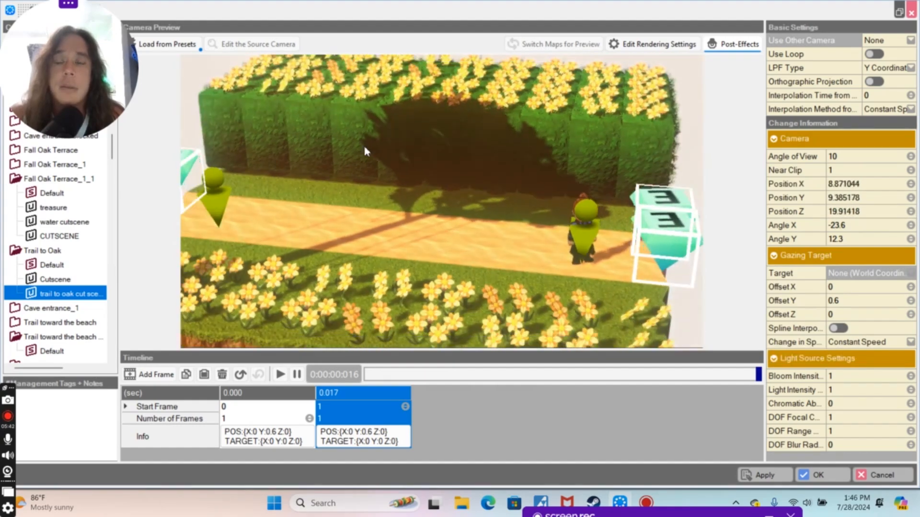
Add a third frame and swing its camera around the trail's end, to about X 15.63, Y 7.94, Z 14.46, with angles X -27.5 and Y 38
{"action": "left_click", "coordinate": [146, 374]}
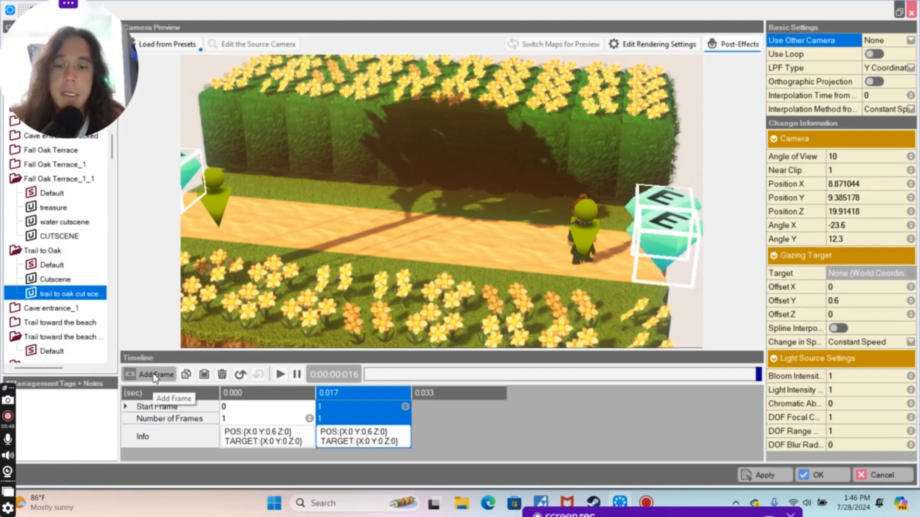
{"action": "left_click", "coordinate": [452, 394]}
{"action": "right_click_drag", "start_coordinate": [527, 251], "coordinate": [559, 239]}
{"action": "key", "text": "d"}
{"action": "right_click_drag", "start_coordinate": [552, 183], "coordinate": [467, 203]}
{"action": "key", "text": "d"}
{"action": "key", "text": "w"}
{"action": "scroll", "coordinate": [489, 238], "scroll_direction": "up", "scroll_amount": 3}
{"action": "right_click_drag", "start_coordinate": [501, 192], "coordinate": [461, 185]}
{"action": "middle_click_drag", "start_coordinate": [478, 188], "coordinate": [348, 57]}
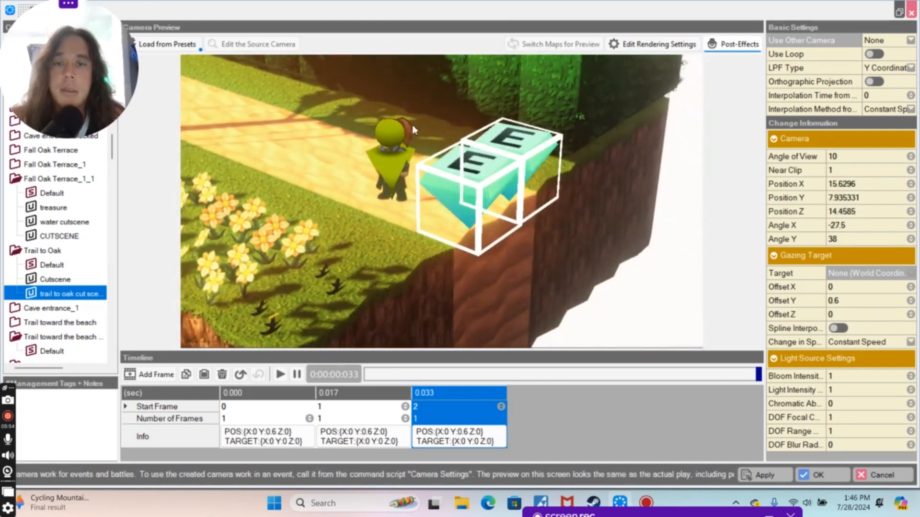
Bring the third frame's camera closer to the character, at about X 12.10, Y 5.86, Z 11.83, with angles X -23.3 and Y 44.3
{"action": "scroll", "coordinate": [416, 131], "scroll_direction": "up", "scroll_amount": 3}
{"action": "middle_click_drag", "start_coordinate": [425, 126], "coordinate": [462, 152]}
{"action": "middle_click_drag", "start_coordinate": [272, 135], "coordinate": [320, 123]}
{"action": "scroll", "coordinate": [431, 180], "scroll_direction": "down", "scroll_amount": 1}
{"action": "right_click_drag", "start_coordinate": [432, 179], "coordinate": [395, 150]}
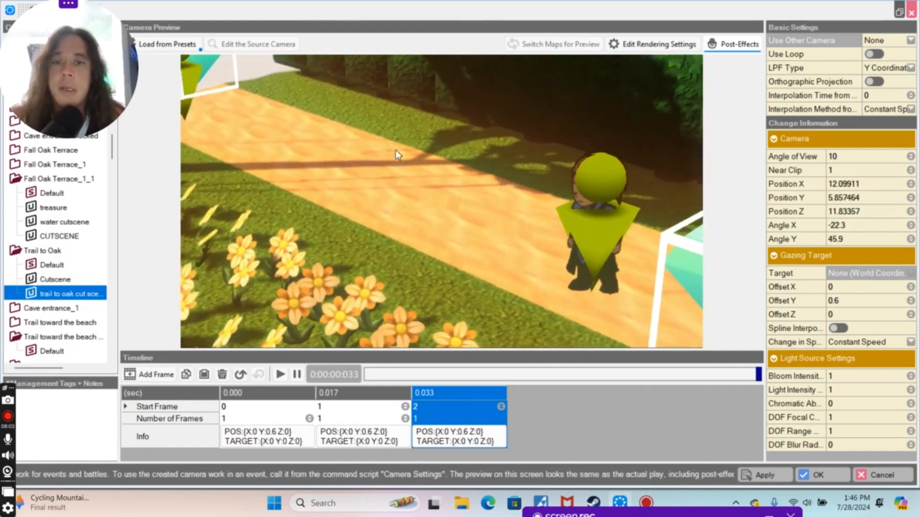
Set the Number of Frames to 60 for both the first and second timeline frames and preview the camera motion
{"action": "left_click", "coordinate": [268, 415]}
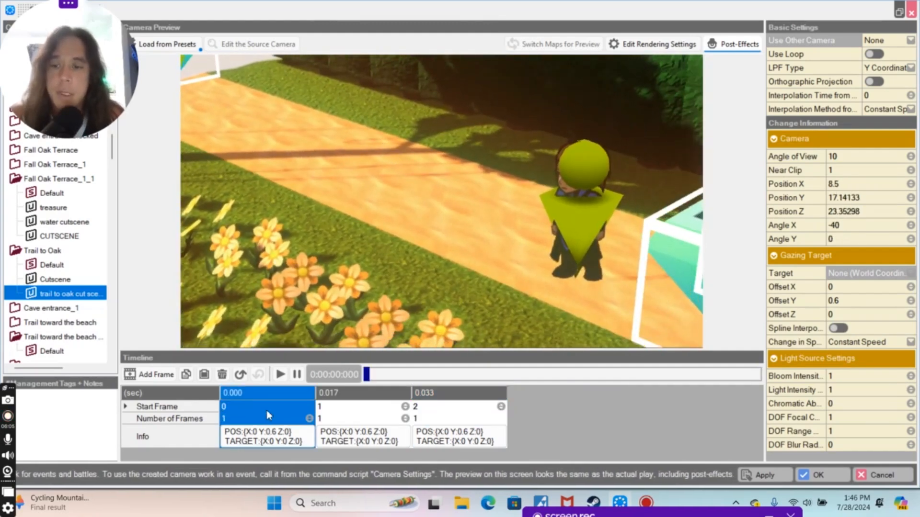
{"action": "left_click", "coordinate": [267, 419]}
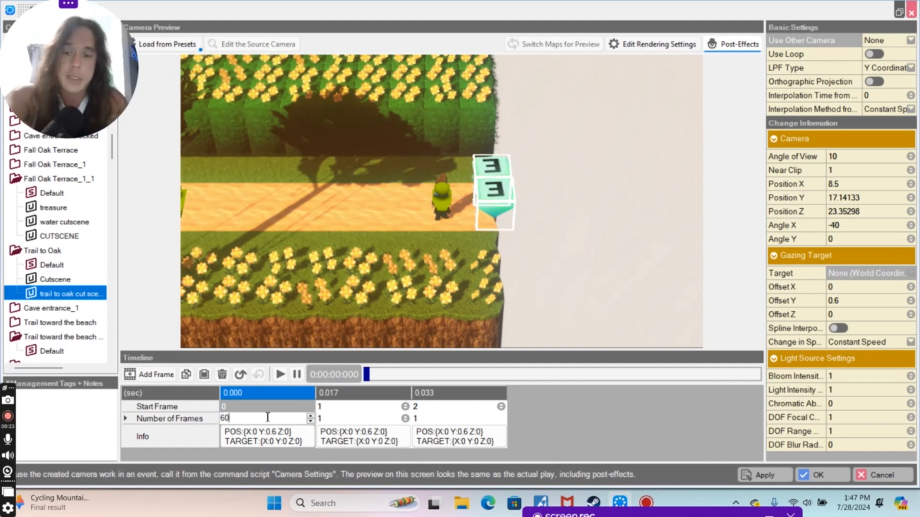
{"action": "left_click", "coordinate": [346, 418]}
{"action": "left_click_drag", "start_coordinate": [346, 419], "coordinate": [319, 419]}
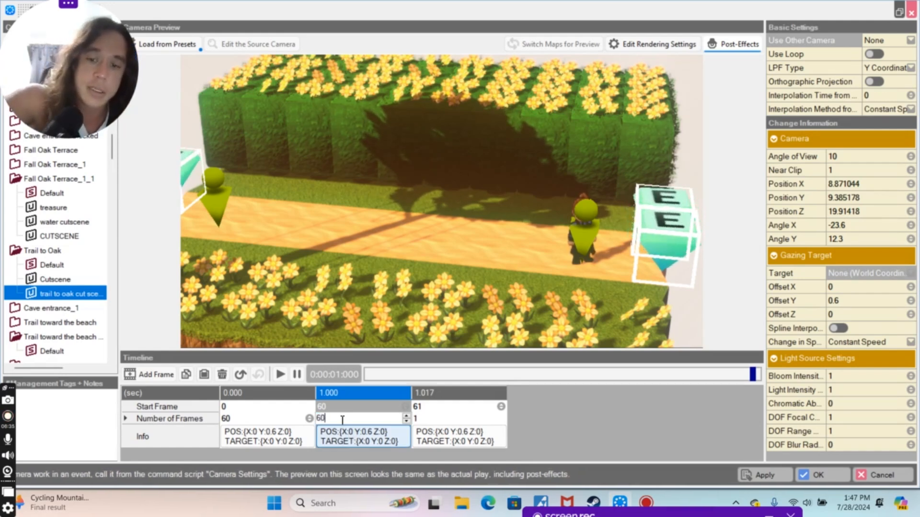
{"action": "type", "text": "0"}
{"action": "key", "text": "Return"}
{"action": "left_click", "coordinate": [460, 418]}
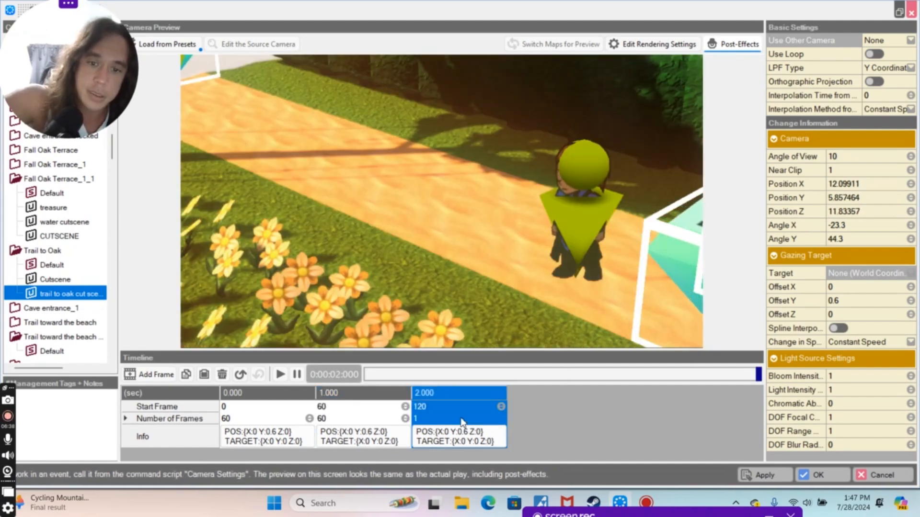
{"action": "left_click", "coordinate": [279, 379]}
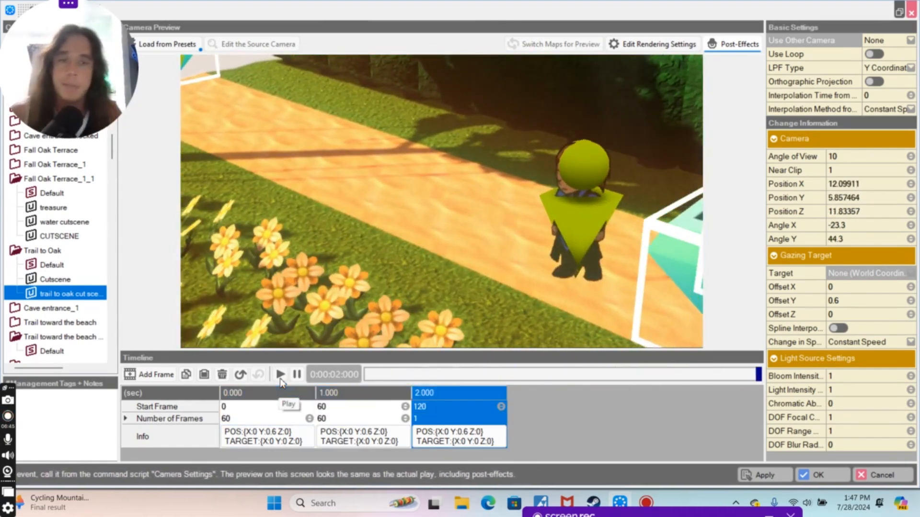
Add a fourth frame to the timeline and shift its camera to about X 13.04, Y 5.86, Z 11.54
{"action": "left_click", "coordinate": [157, 375]}
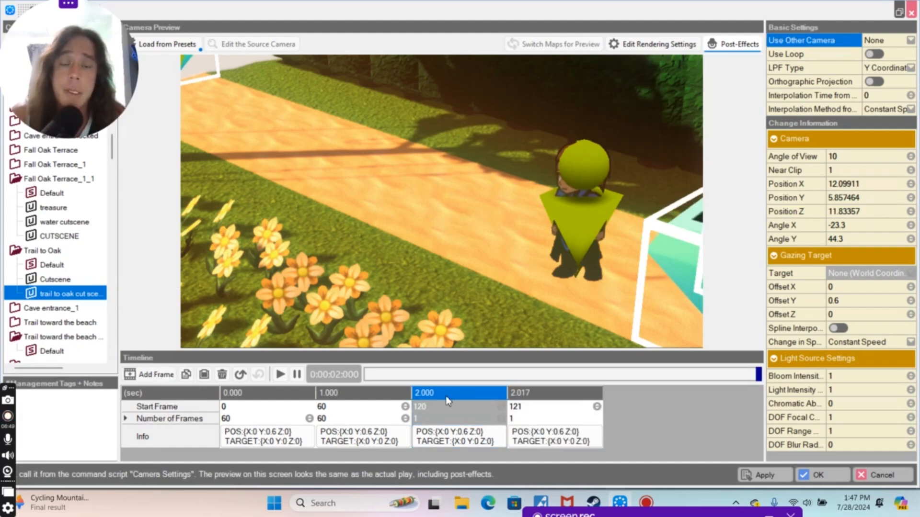
{"action": "left_click", "coordinate": [549, 396]}
{"action": "middle_click_drag", "start_coordinate": [468, 229], "coordinate": [206, 96]}
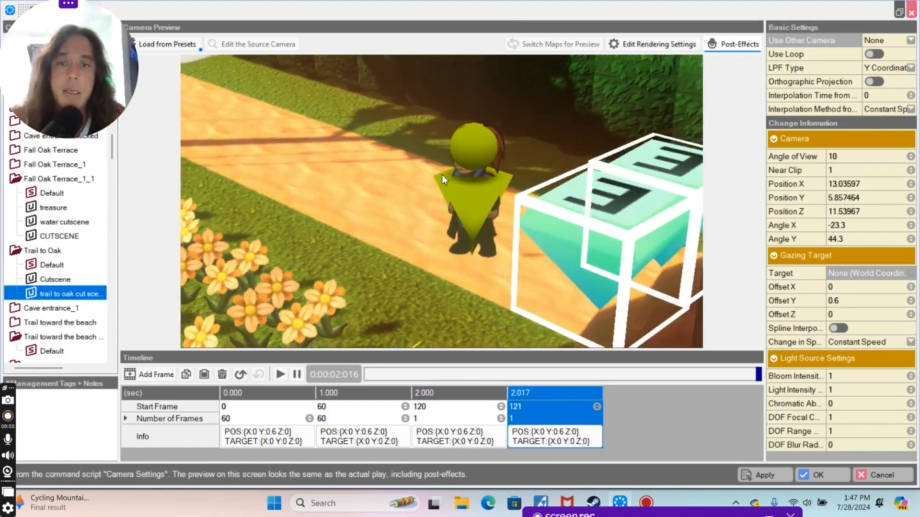
Turn the fourth frame's camera to look down the trail from its end, at about X 15.73, Y 6.07, Z 7.39, angles X -20.1 and Y 81.2
{"action": "middle_click_drag", "start_coordinate": [442, 175], "coordinate": [245, 137]}
{"action": "right_click_drag", "start_coordinate": [245, 137], "coordinate": [348, 128]}
{"action": "middle_click_drag", "start_coordinate": [364, 134], "coordinate": [345, 105]}
{"action": "scroll", "coordinate": [353, 129], "scroll_direction": "down", "scroll_amount": 1}
{"action": "right_click_drag", "start_coordinate": [363, 152], "coordinate": [375, 129]}
{"action": "middle_click_drag", "start_coordinate": [368, 128], "coordinate": [221, 121]}
{"action": "right_click_drag", "start_coordinate": [419, 100], "coordinate": [283, 88]}
{"action": "middle_click_drag", "start_coordinate": [283, 89], "coordinate": [221, 90]}
{"action": "middle_click_drag", "start_coordinate": [456, 106], "coordinate": [357, 118]}
{"action": "middle_click_drag", "start_coordinate": [467, 128], "coordinate": [377, 121]}
{"action": "right_click_drag", "start_coordinate": [545, 131], "coordinate": [484, 125]}
{"action": "middle_click_drag", "start_coordinate": [499, 121], "coordinate": [334, 116]}
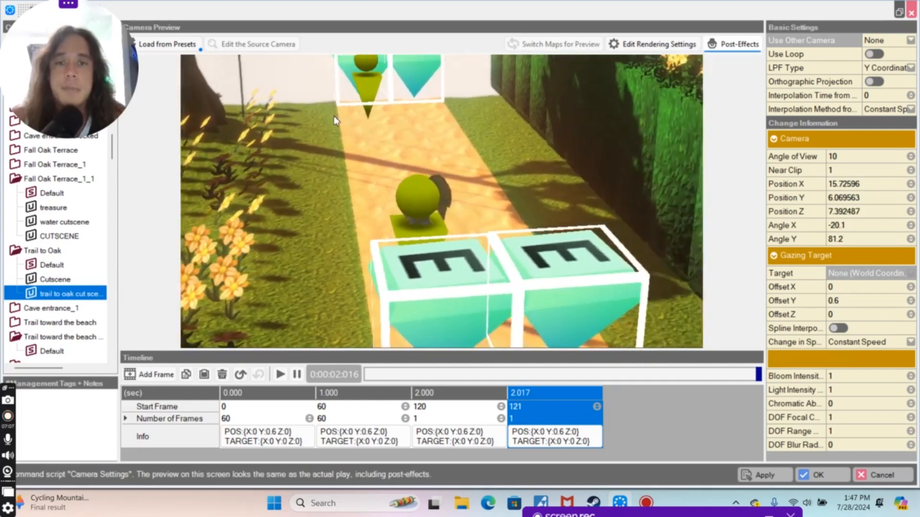
Align the fourth frame's camera straight along the trail, at about X 15.00, Y 5.75, Z 5.74, with angles X -18.6 and Y 90.5
{"action": "middle_click_drag", "start_coordinate": [524, 130], "coordinate": [418, 124]}
{"action": "right_click_drag", "start_coordinate": [418, 124], "coordinate": [546, 130]}
{"action": "middle_click_drag", "start_coordinate": [546, 129], "coordinate": [455, 128]}
{"action": "scroll", "coordinate": [502, 155], "scroll_direction": "up", "scroll_amount": 1}
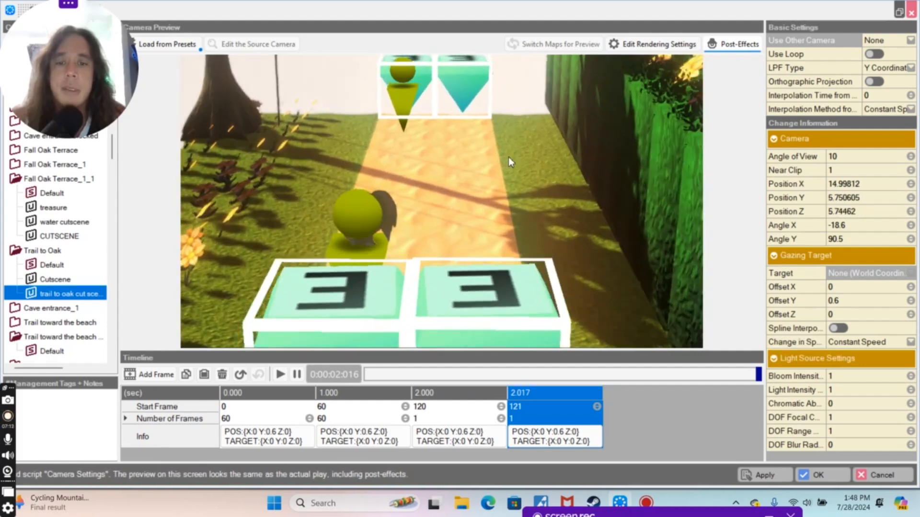
Set the third frame's Number of Frames to 60 and play back the camera timeline
{"action": "left_click", "coordinate": [454, 418]}
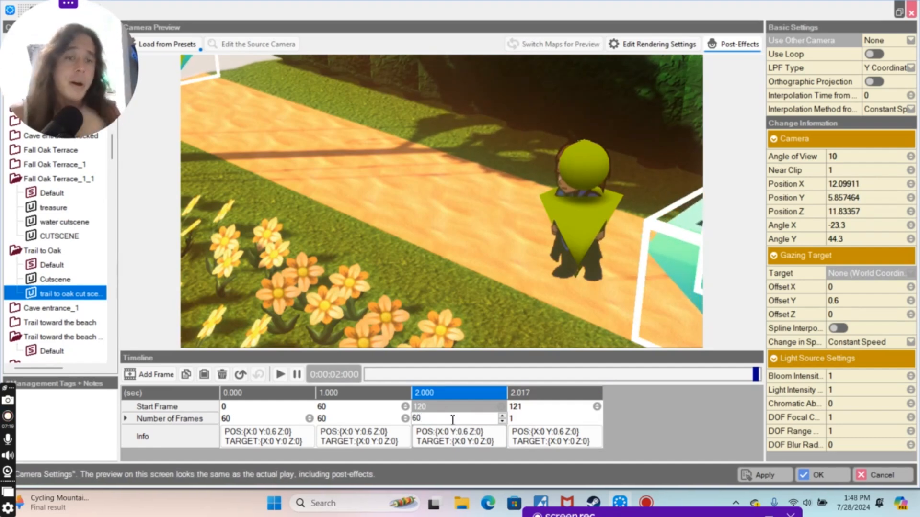
{"action": "left_click", "coordinate": [535, 445]}
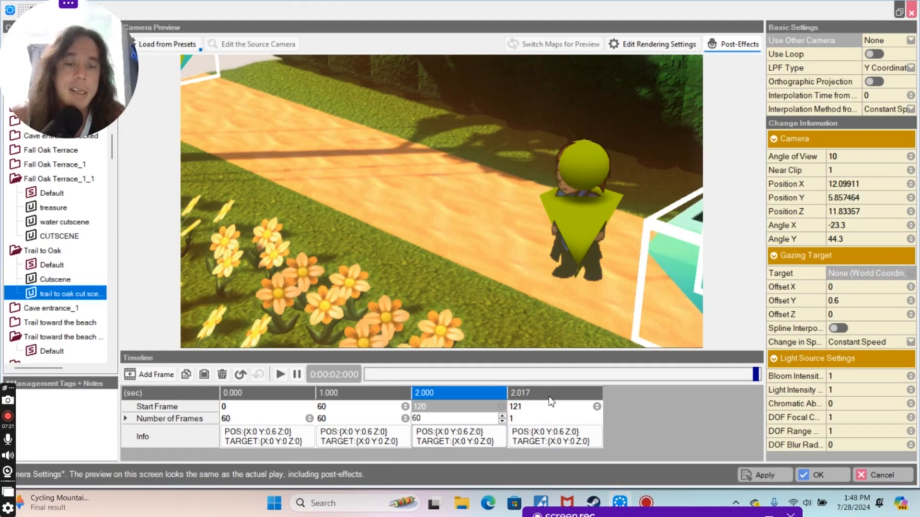
{"action": "left_click", "coordinate": [280, 377]}
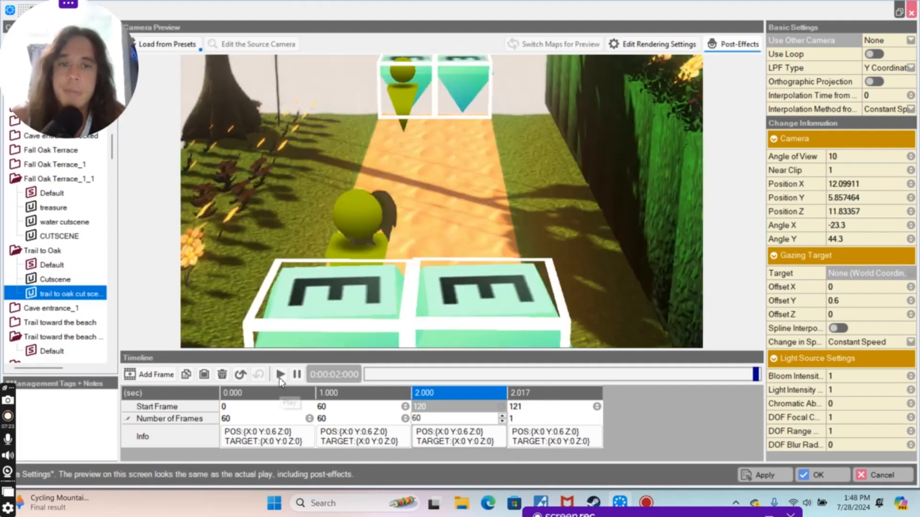
{"action": "left_click", "coordinate": [280, 376]}
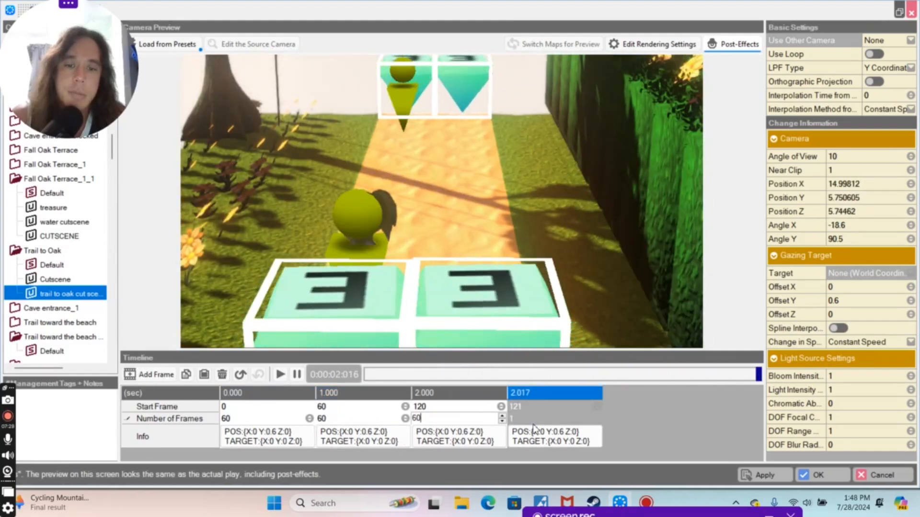
{"action": "key", "text": "Return"}
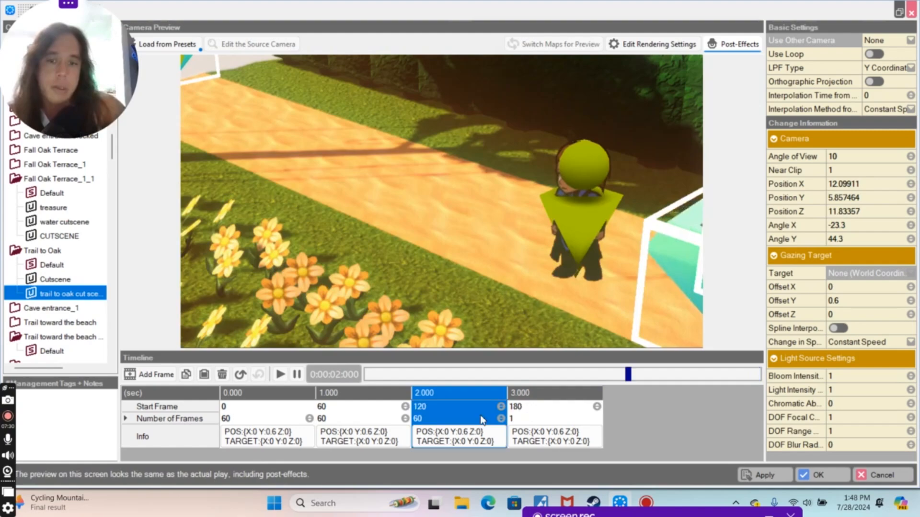
{"action": "left_click", "coordinate": [522, 408]}
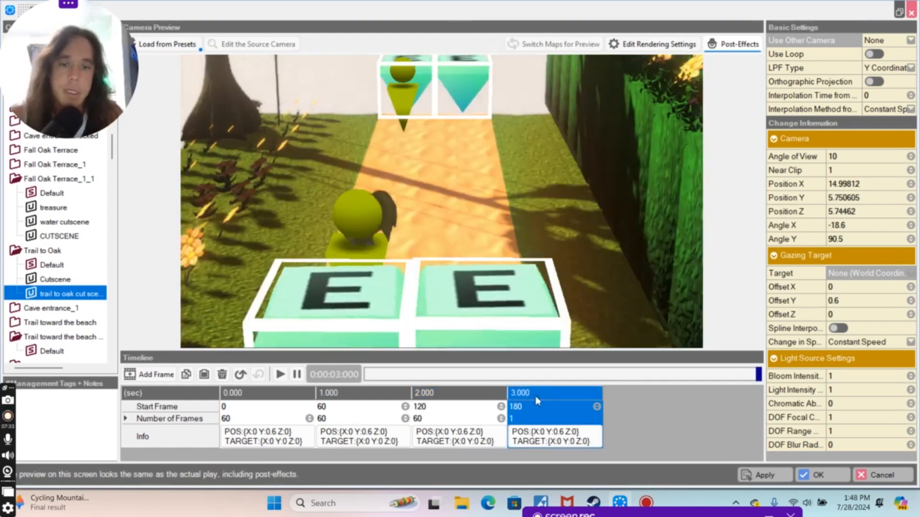
{"action": "left_click", "coordinate": [281, 375]}
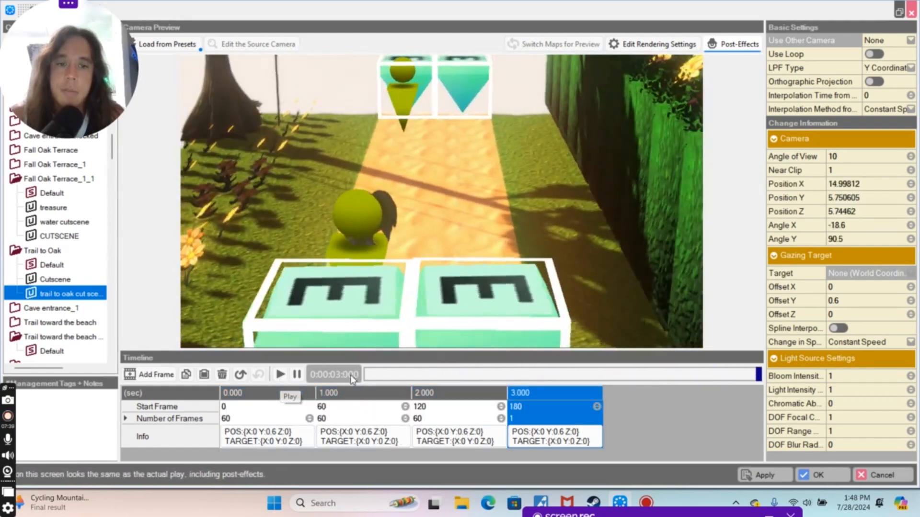
Add a fifth frame with a lower, closer camera along the trail, at about X 13.23, Y 4.16, Z 6.10, with angles X -8.5 and Y 89.4
{"action": "left_click", "coordinate": [153, 373]}
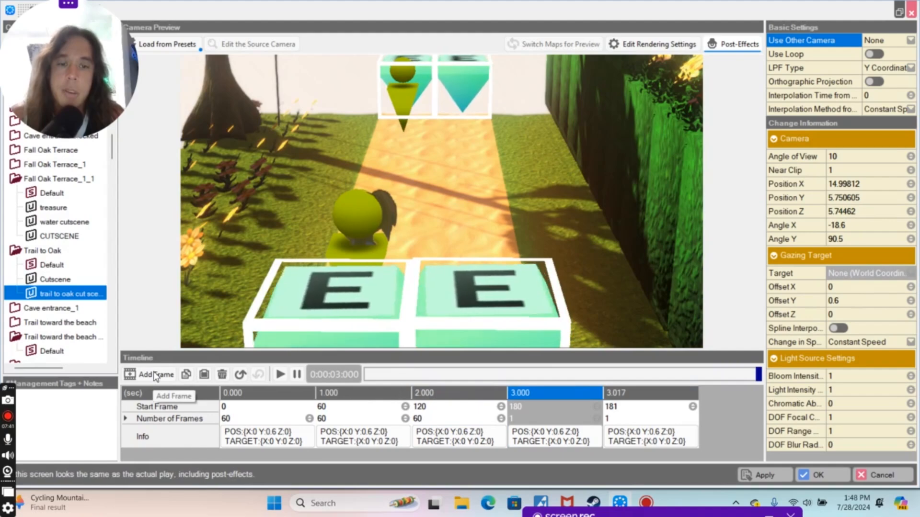
{"action": "left_click", "coordinate": [632, 391]}
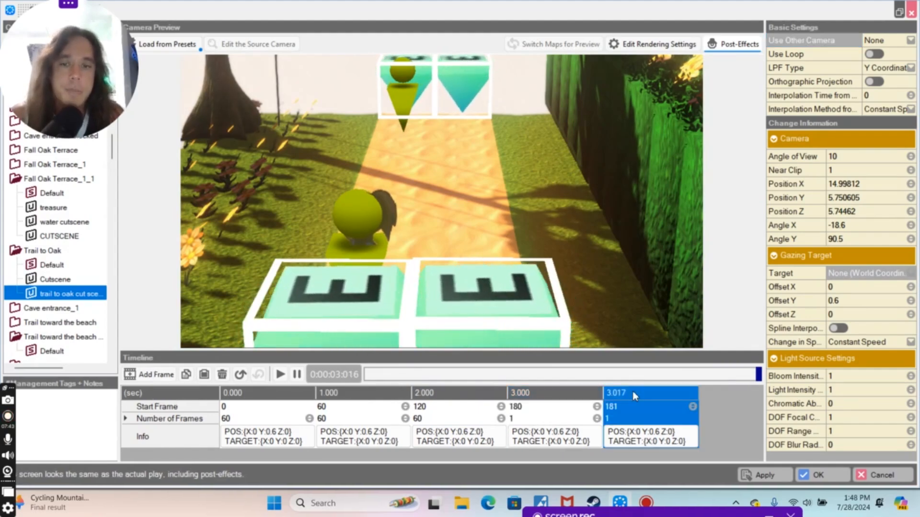
{"action": "scroll", "coordinate": [526, 253], "scroll_direction": "up", "scroll_amount": 7}
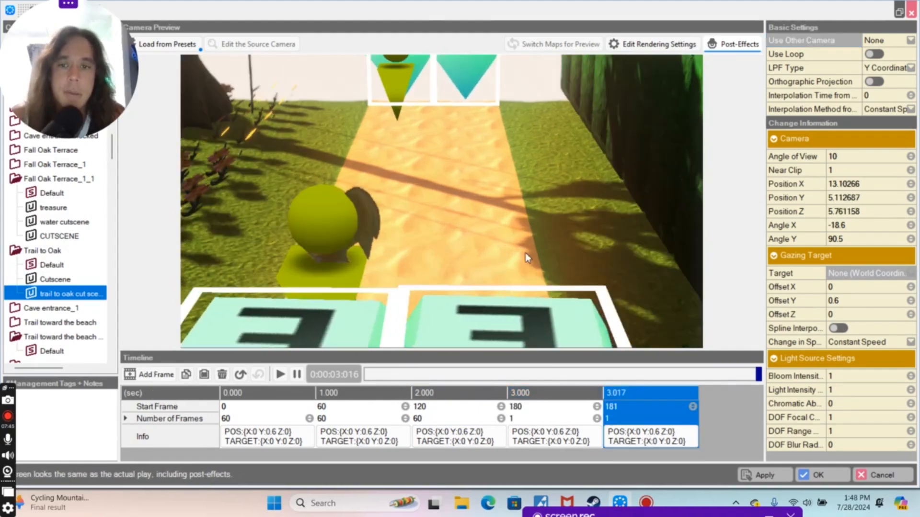
{"action": "right_click_drag", "start_coordinate": [525, 249], "coordinate": [558, 349]}
{"action": "right_click_drag", "start_coordinate": [479, 115], "coordinate": [432, 307]}
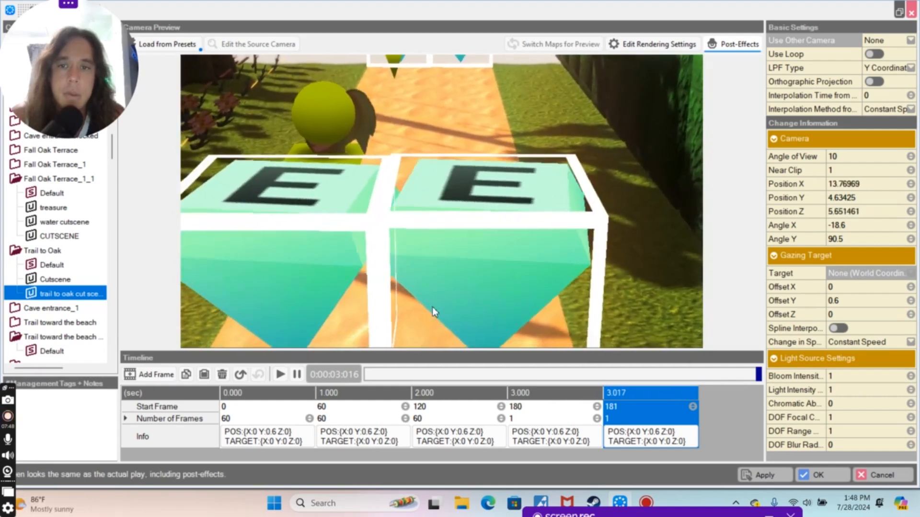
{"action": "scroll", "coordinate": [432, 301], "scroll_direction": "up", "scroll_amount": 3}
{"action": "right_click_drag", "start_coordinate": [419, 136], "coordinate": [401, 188]}
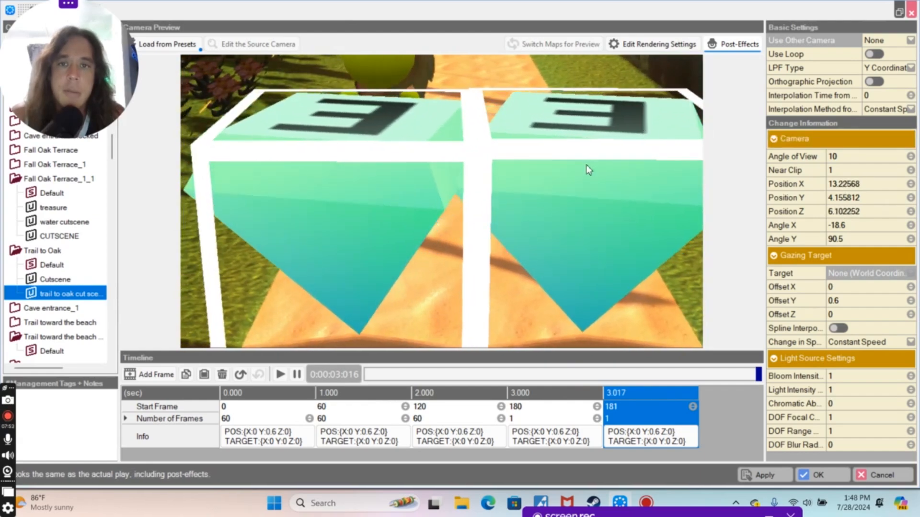
{"action": "middle_click_drag", "start_coordinate": [570, 182], "coordinate": [577, 124]}
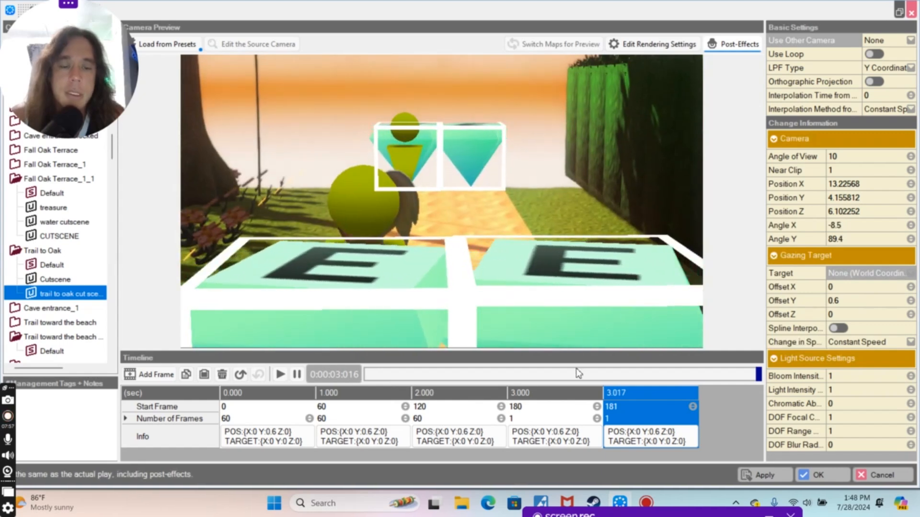
Set the fourth frame's Number of Frames to 60, play back the camera timeline, and accept the camera changes
{"action": "left_click", "coordinate": [554, 422]}
{"action": "left_click", "coordinate": [555, 420]}
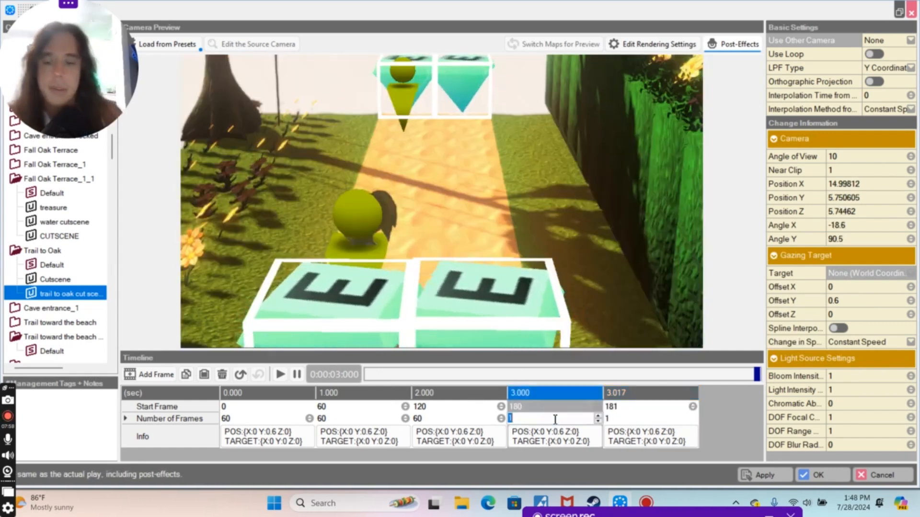
{"action": "type", "text": "60"}
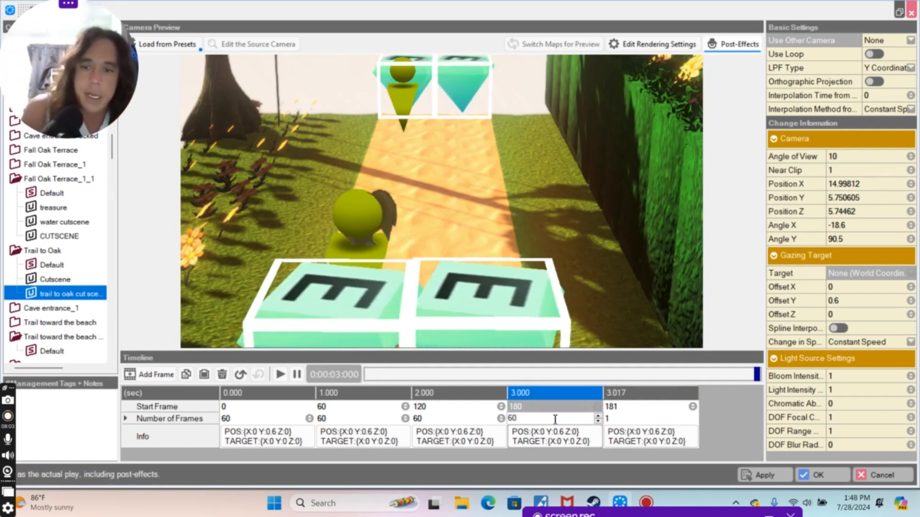
{"action": "left_click", "coordinate": [636, 418]}
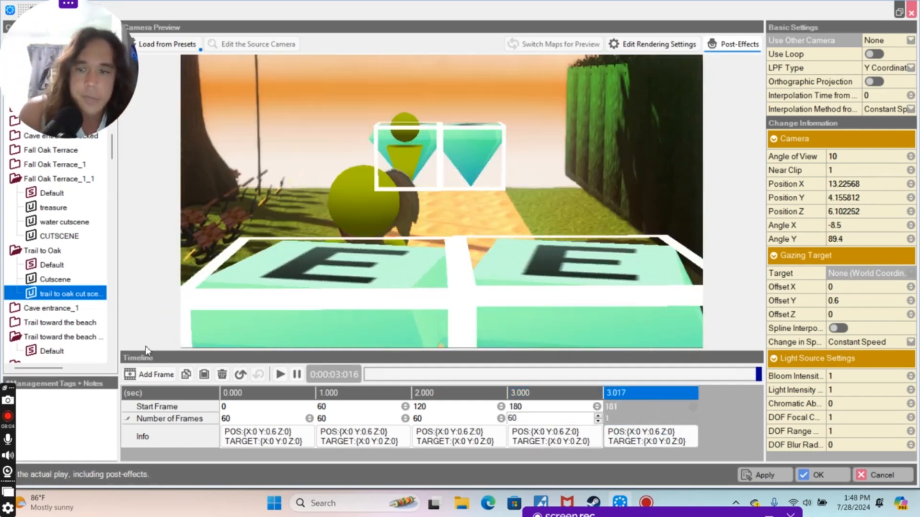
{"action": "left_click", "coordinate": [280, 379]}
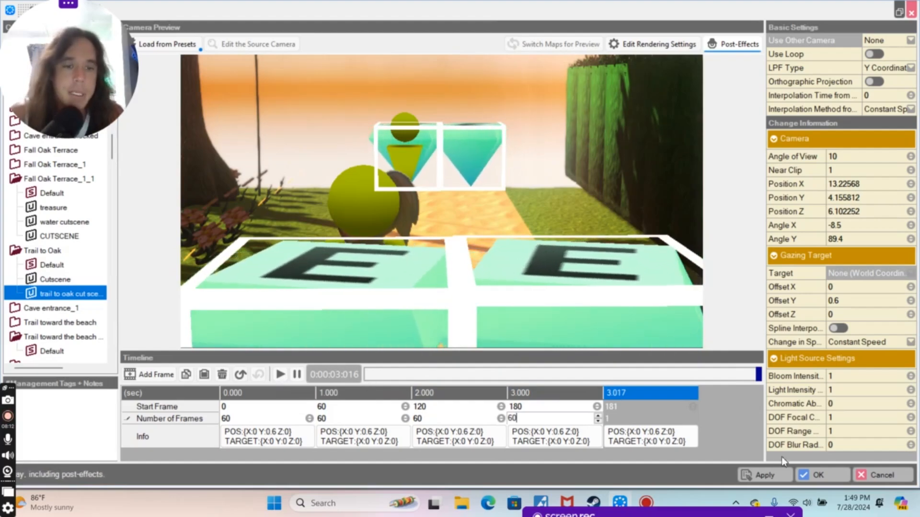
{"action": "key", "text": "Return"}
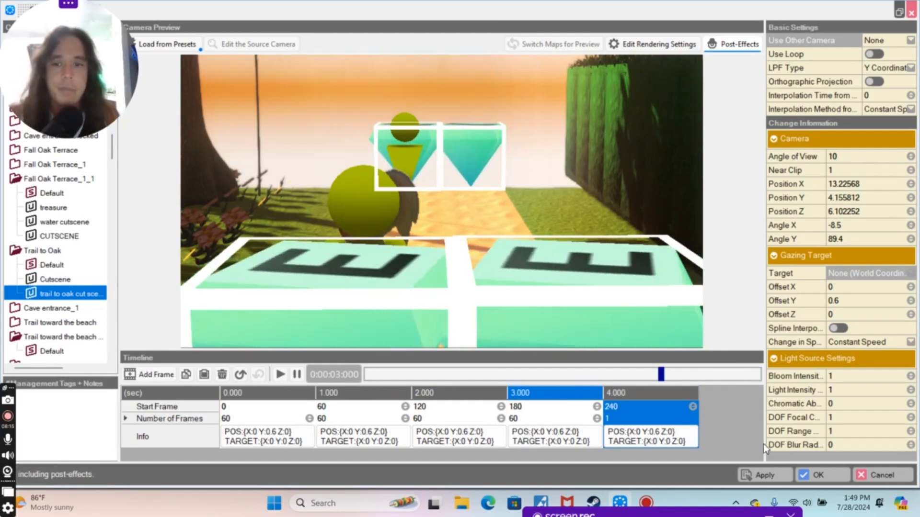
{"action": "left_click", "coordinate": [281, 374]}
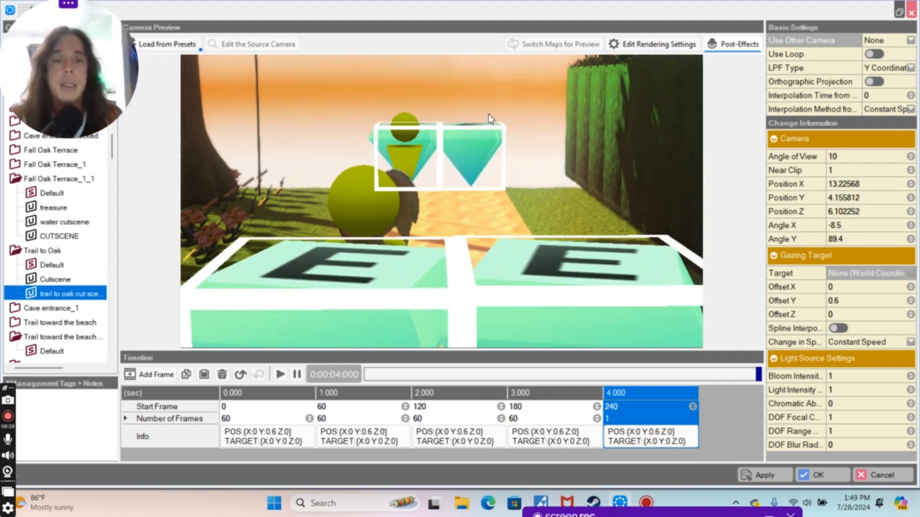
{"action": "left_click", "coordinate": [827, 472]}
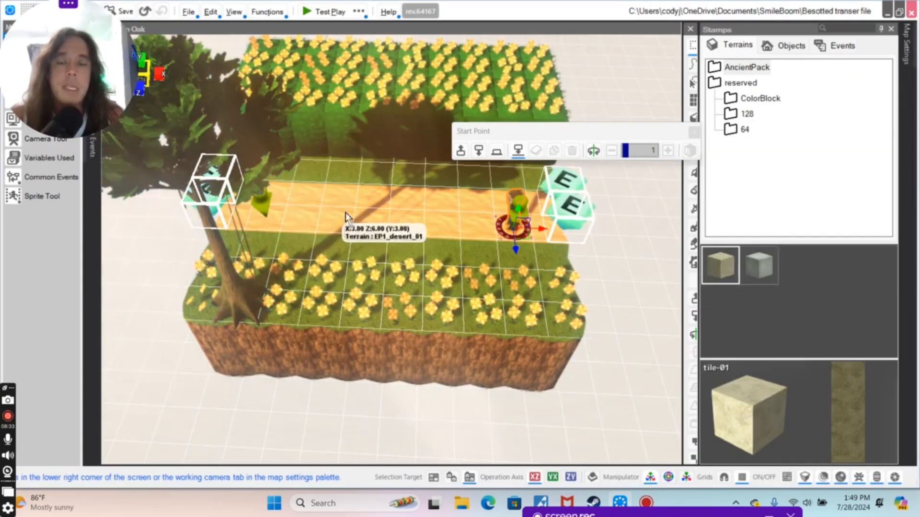
Place the knight1 object from the Uncategorized objects on the sandy trail, near its tree end
{"action": "middle_click_drag", "start_coordinate": [401, 199], "coordinate": [455, 244]}
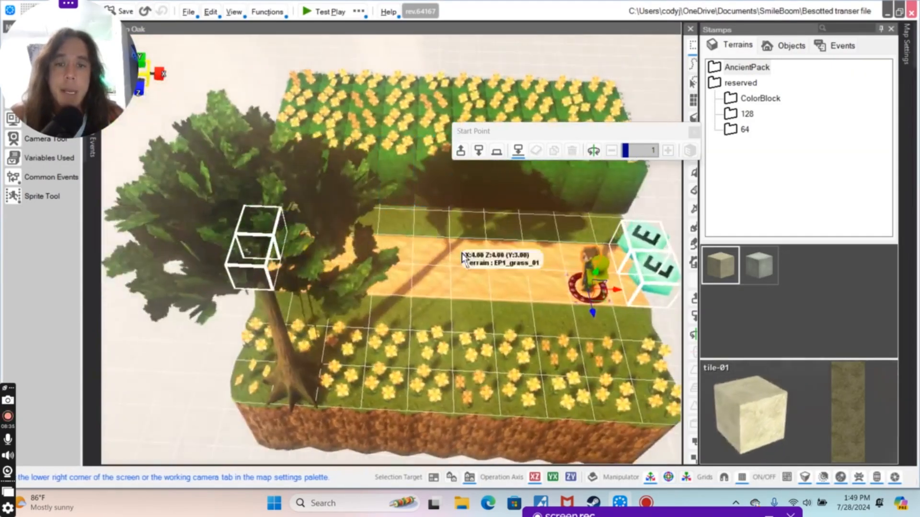
{"action": "right_click_drag", "start_coordinate": [455, 245], "coordinate": [433, 267]}
{"action": "left_click", "coordinate": [791, 46]}
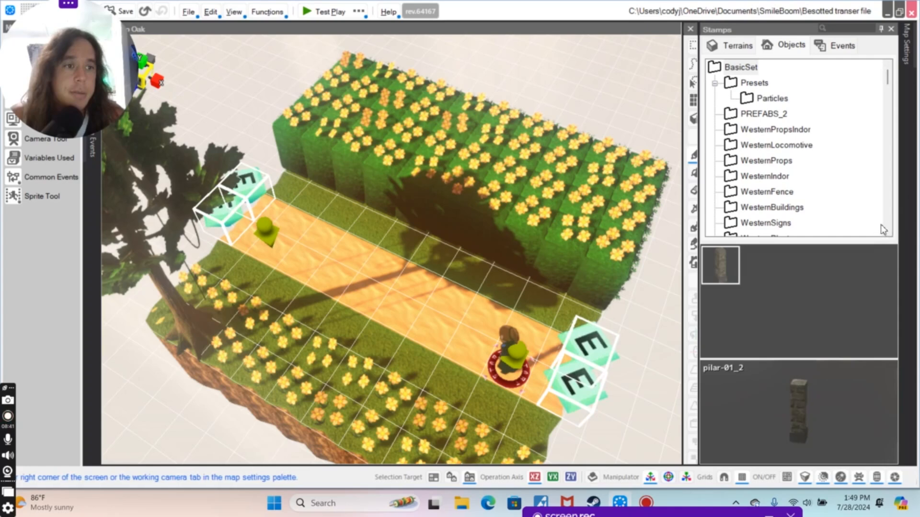
{"action": "left_click_drag", "start_coordinate": [889, 77], "coordinate": [894, 231]}
{"action": "left_click", "coordinate": [762, 222]}
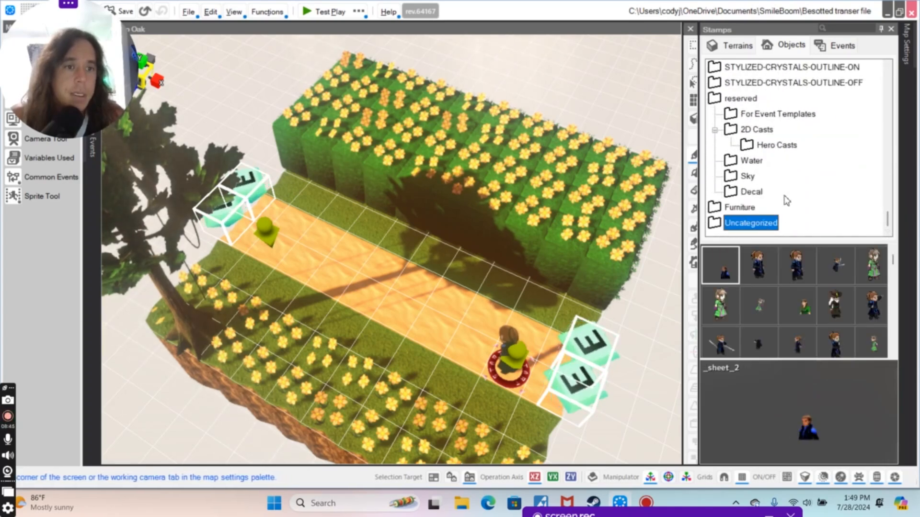
{"action": "scroll", "coordinate": [823, 272], "scroll_direction": "down", "scroll_amount": 1}
{"action": "scroll", "coordinate": [850, 275], "scroll_direction": "down", "scroll_amount": 2}
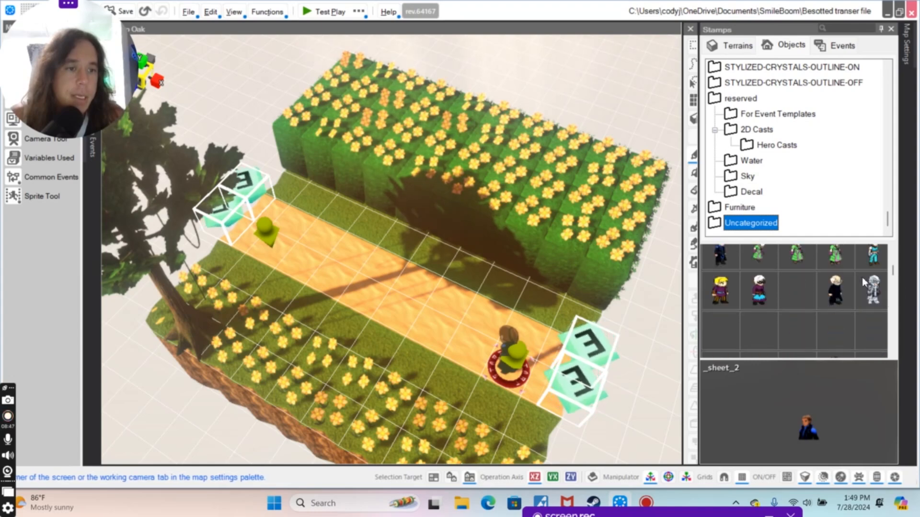
{"action": "left_click", "coordinate": [869, 286]}
{"action": "left_click", "coordinate": [868, 292]}
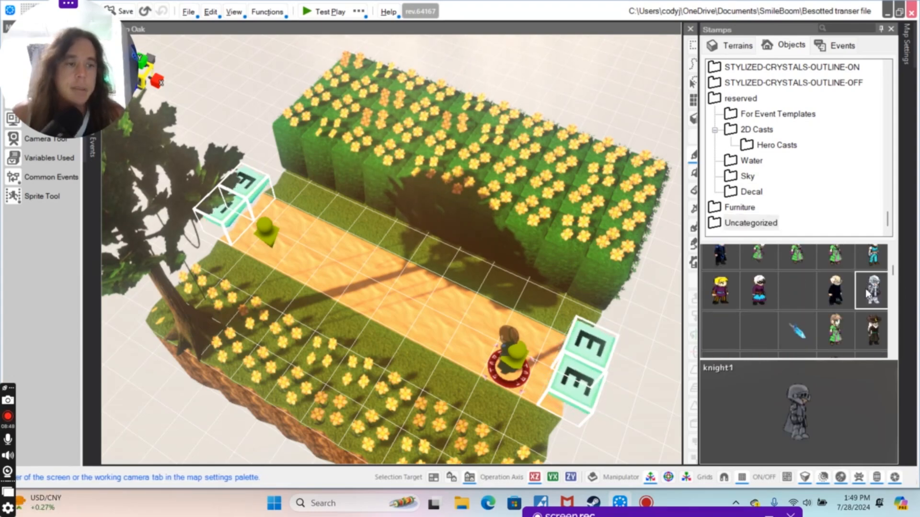
{"action": "left_click", "coordinate": [321, 249]}
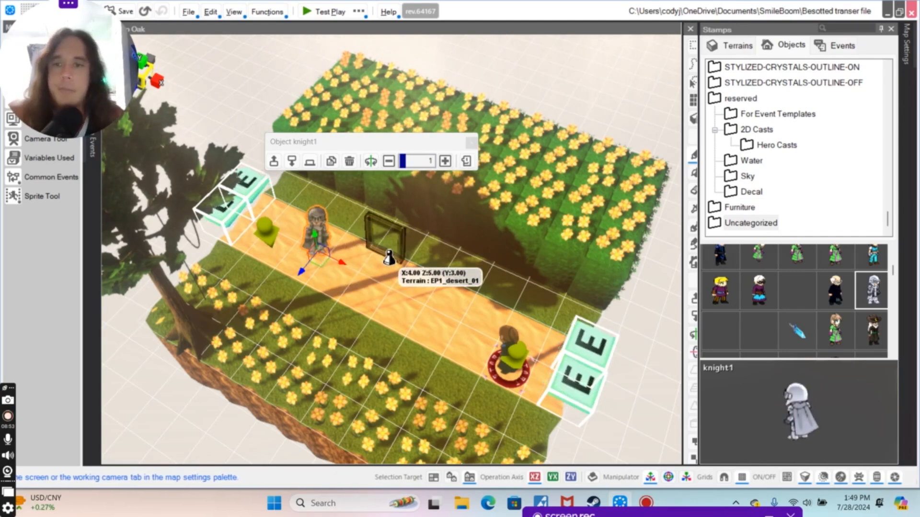
Stop placing objects and move the knight closer to the E event blocks at the tree end of the trail
{"action": "right_click", "coordinate": [385, 270]}
{"action": "left_click", "coordinate": [360, 292]}
{"action": "scroll", "coordinate": [361, 292], "scroll_direction": "up", "scroll_amount": 3}
{"action": "mouse_move", "coordinate": [363, 293]}
{"action": "middle_mouse_down"}
{"action": "mouse_move", "coordinate": [381, 285]}
{"action": "mouse_move", "coordinate": [370, 278]}
{"action": "middle_mouse_up"}
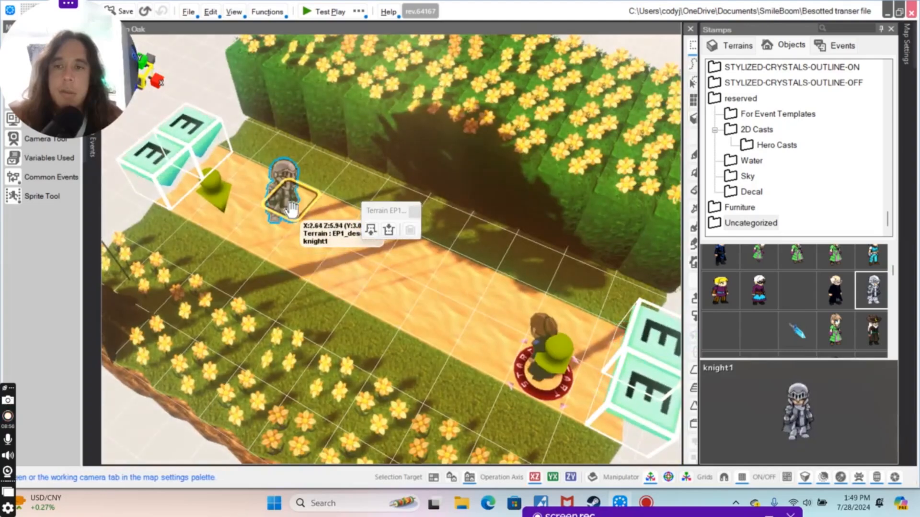
{"action": "left_click_drag", "start_coordinate": [291, 210], "coordinate": [256, 186]}
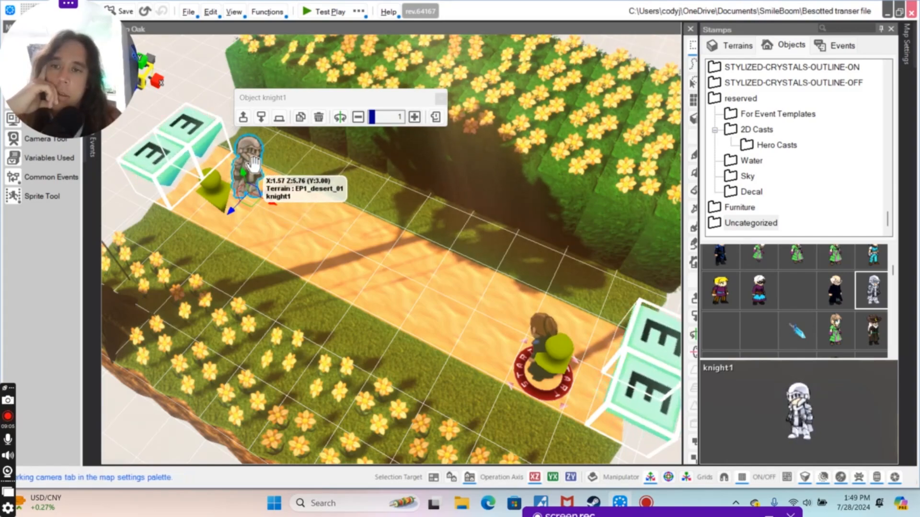
Open the knight's event for editing and set it to start with Automatically Start (Only Once)
{"action": "left_click", "coordinate": [253, 164]}
{"action": "double_click", "coordinate": [254, 164]}
{"action": "double_click", "coordinate": [253, 165]}
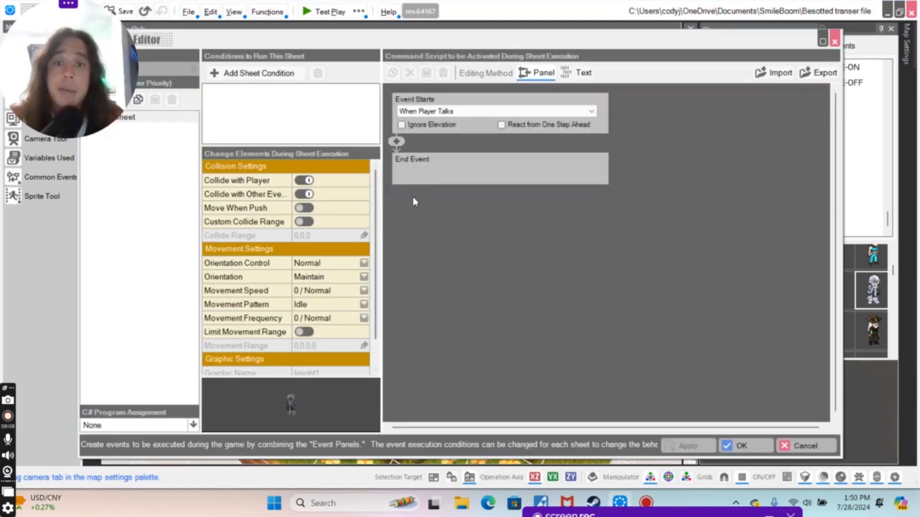
{"action": "left_click", "coordinate": [477, 111]}
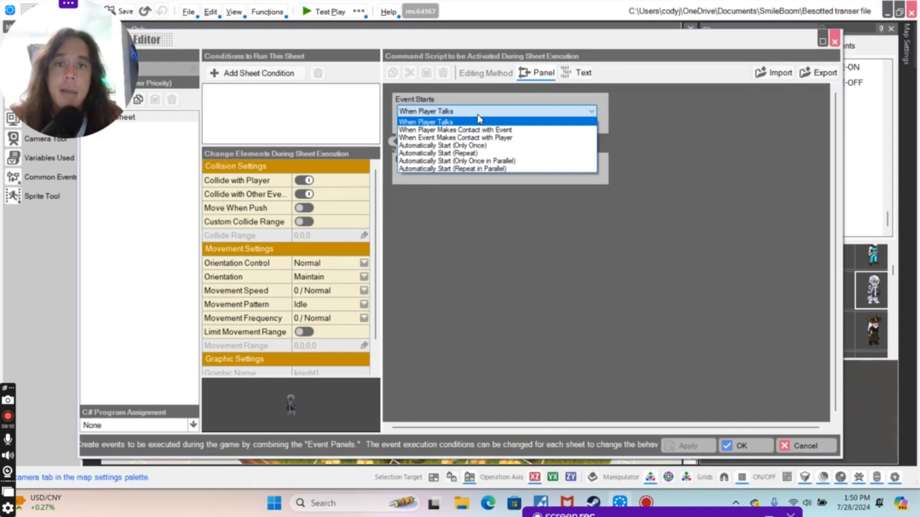
{"action": "left_click", "coordinate": [479, 146]}
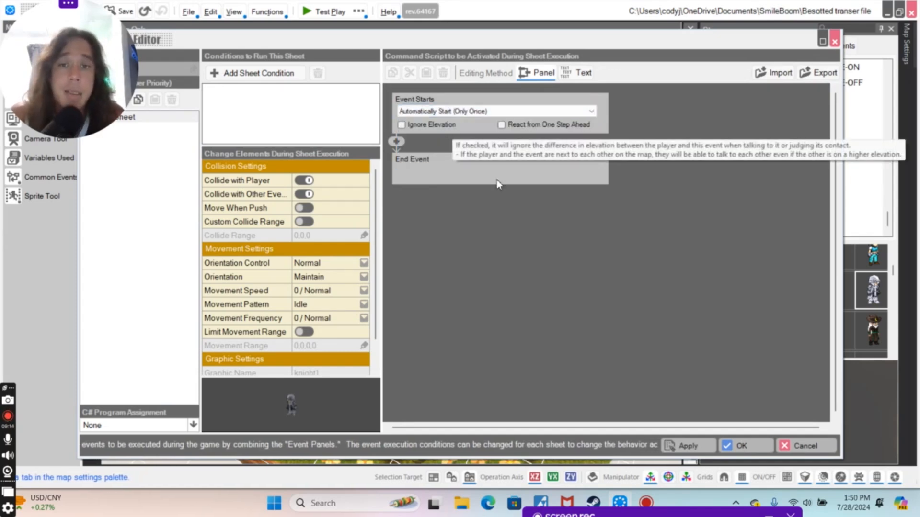
Add a Camera Playback command to the knight's event that uses the "trail to oak cut scene" camera
{"action": "left_click", "coordinate": [397, 142]}
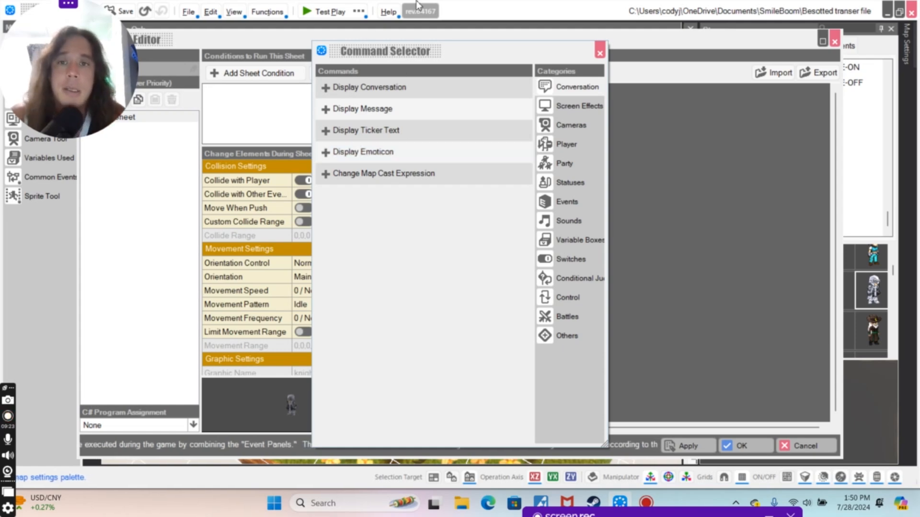
{"action": "left_click", "coordinate": [585, 124]}
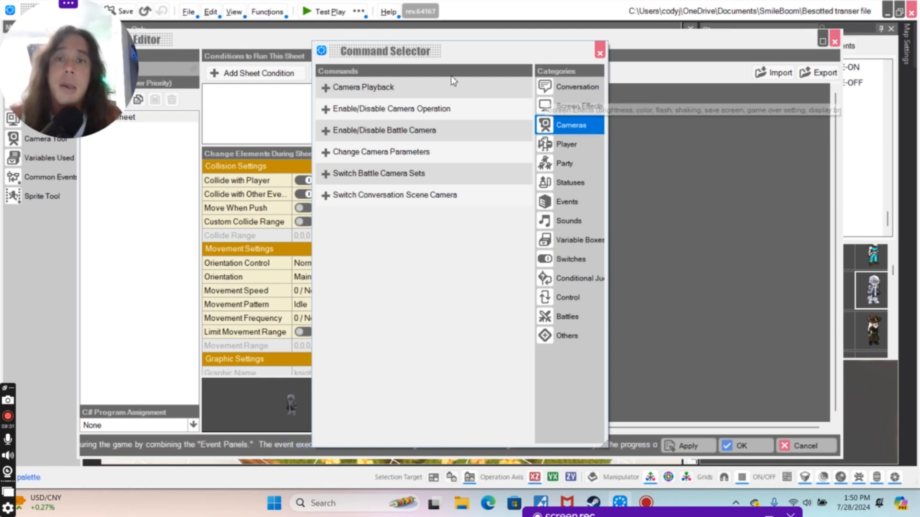
{"action": "left_click", "coordinate": [416, 91]}
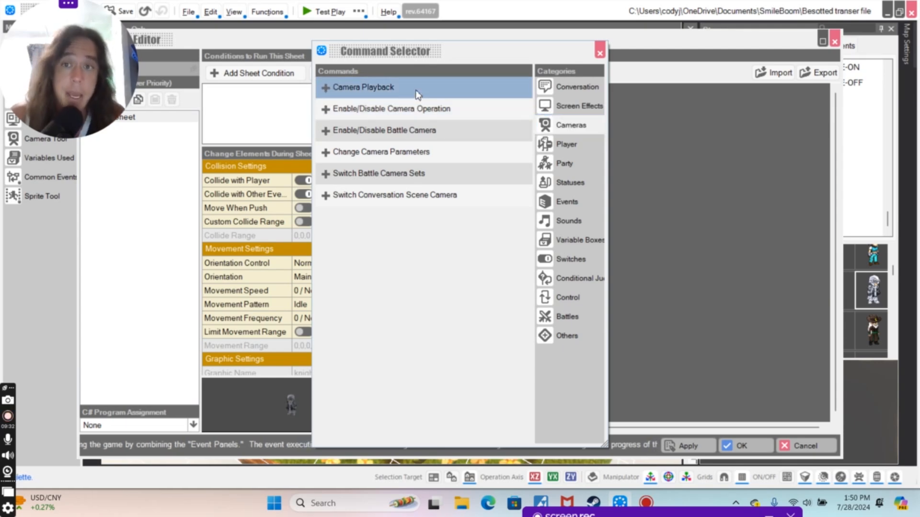
{"action": "left_click", "coordinate": [416, 89]}
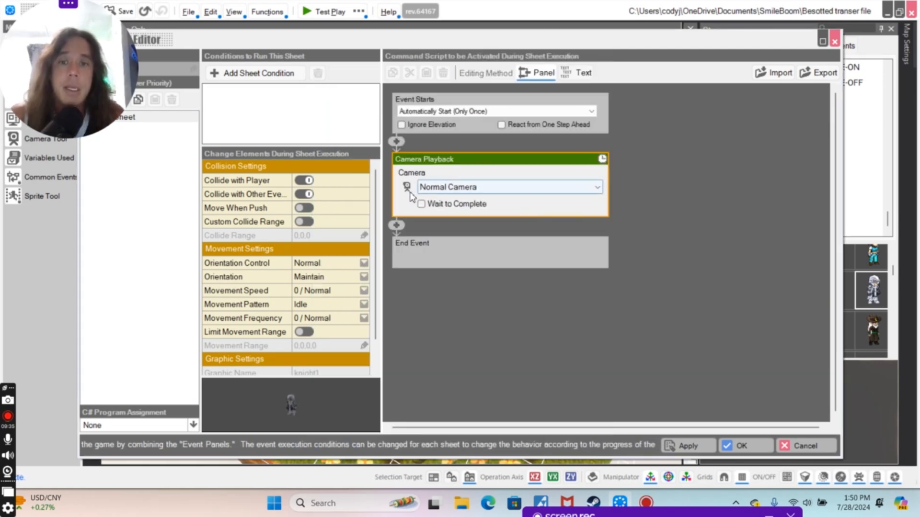
{"action": "left_click", "coordinate": [598, 188]}
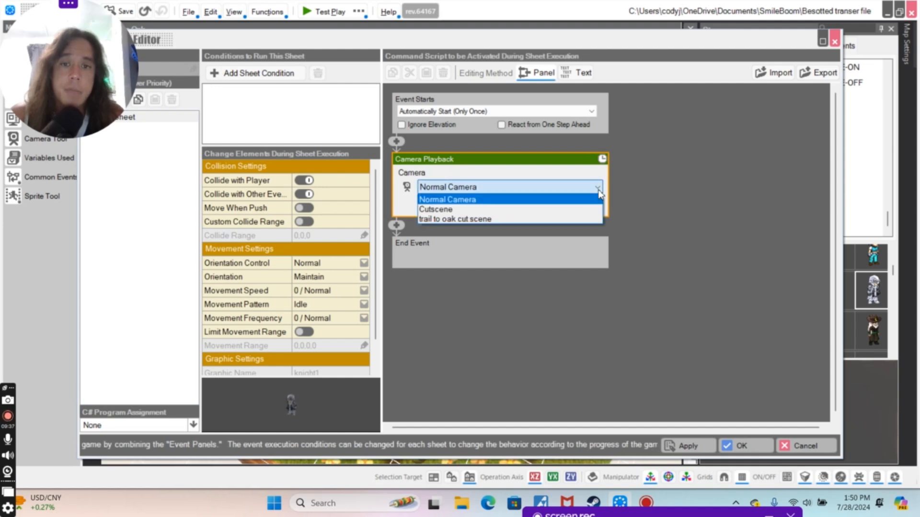
{"action": "left_click", "coordinate": [501, 220]}
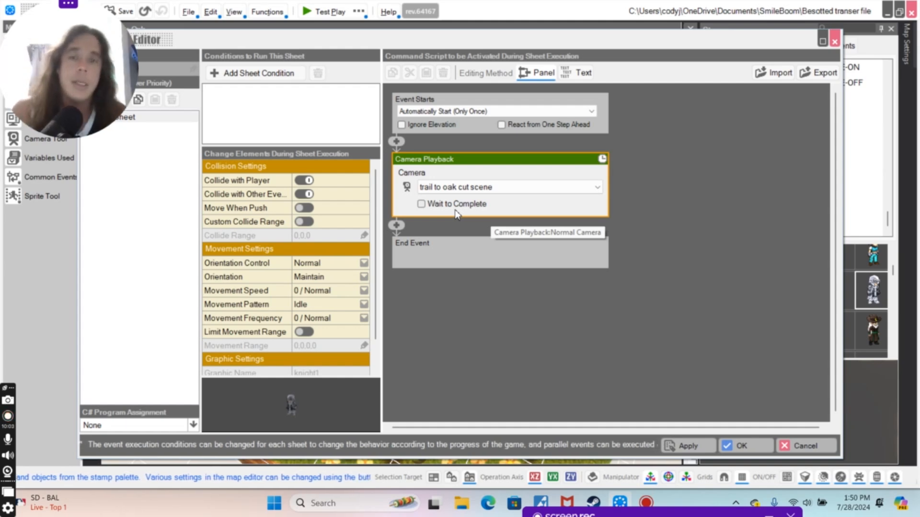
Add a Make Event Walk command with Walk Towards Player and 5.00 steps after the camera playback, and accept the event
{"action": "left_click", "coordinate": [397, 227]}
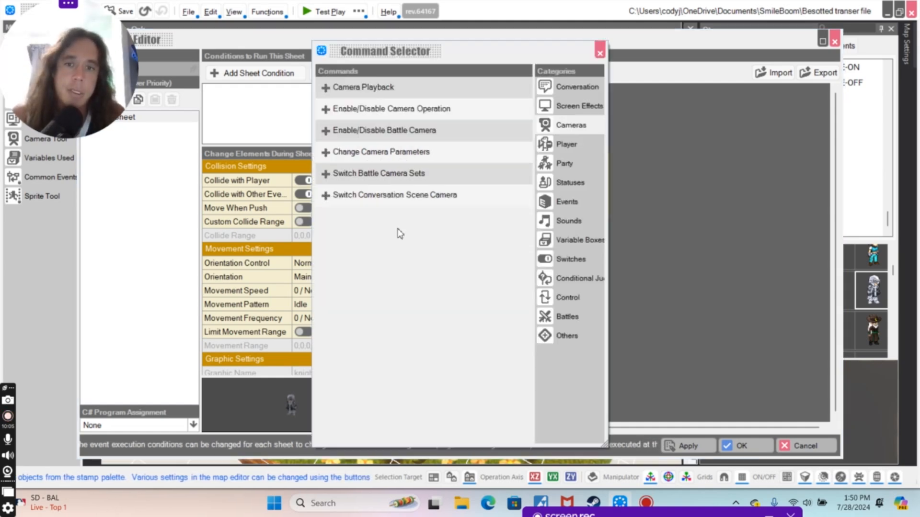
{"action": "left_click", "coordinate": [569, 203]}
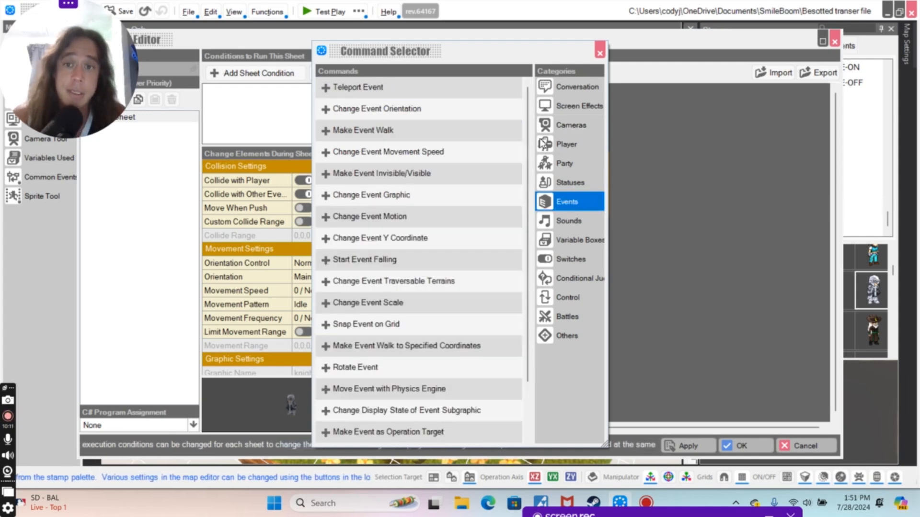
{"action": "left_click", "coordinate": [350, 139]}
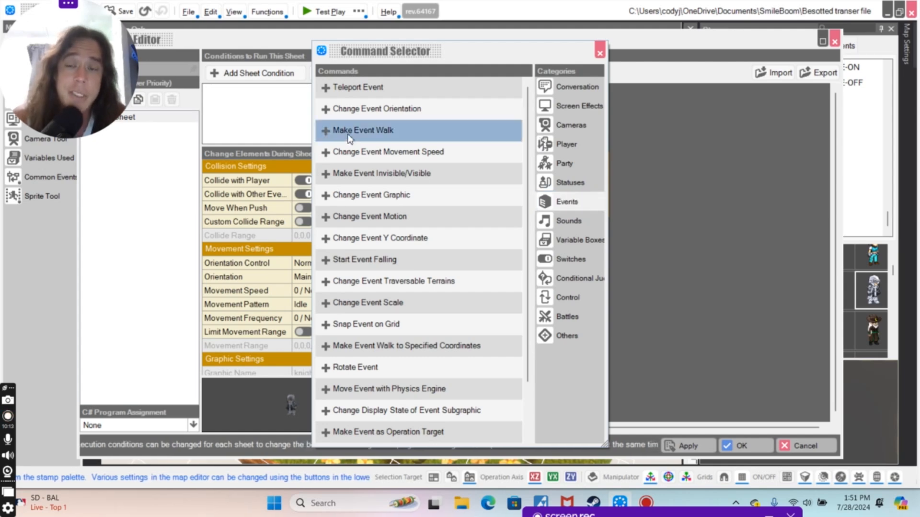
{"action": "double_click", "coordinate": [348, 137]}
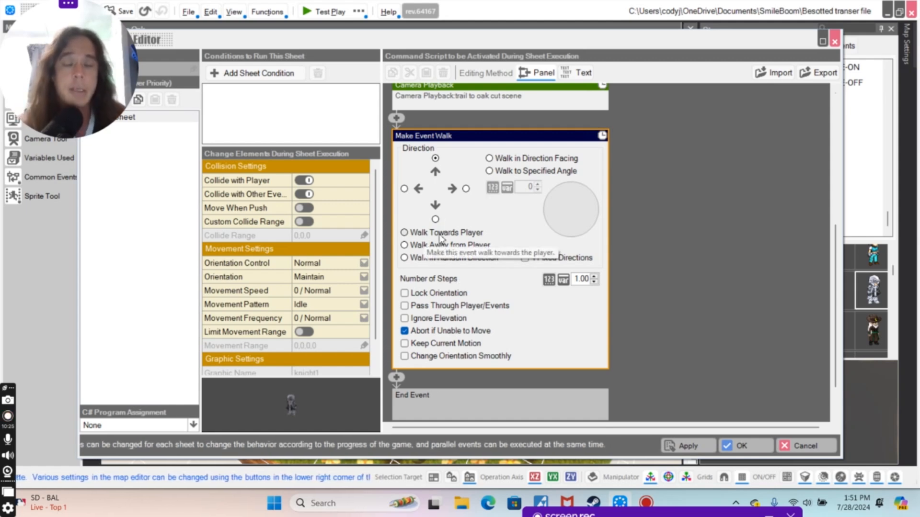
{"action": "left_click", "coordinate": [455, 233]}
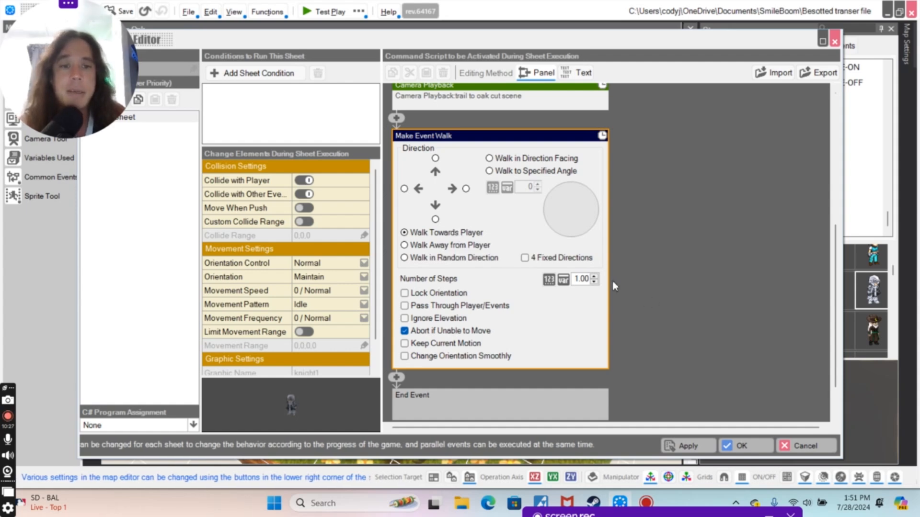
{"action": "double_click", "coordinate": [594, 277]}
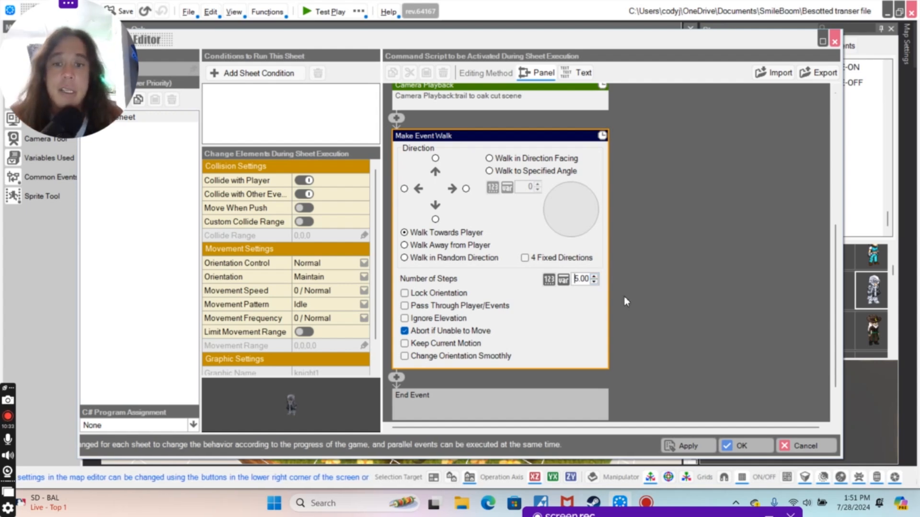
{"action": "left_click", "coordinate": [742, 453]}
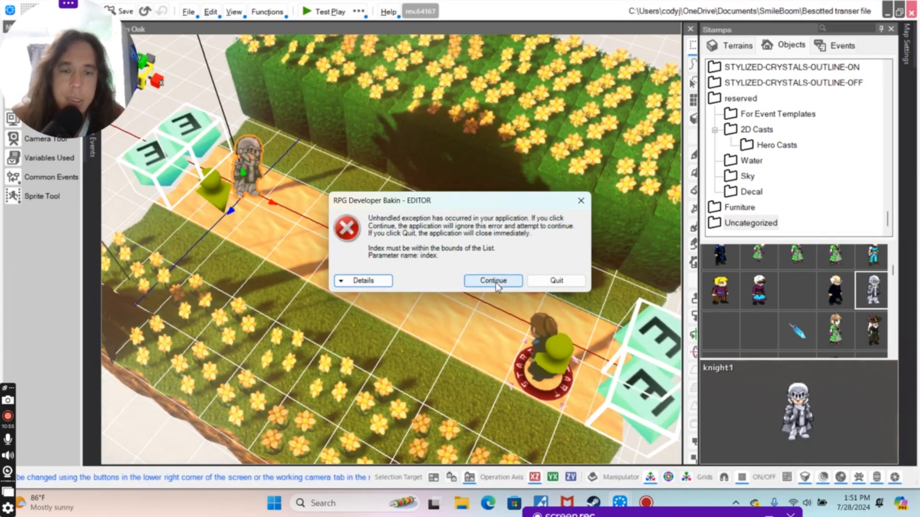
Examine the details of the unhandled exception, including the exception text and loaded assemblies
{"action": "left_click", "coordinate": [358, 283]}
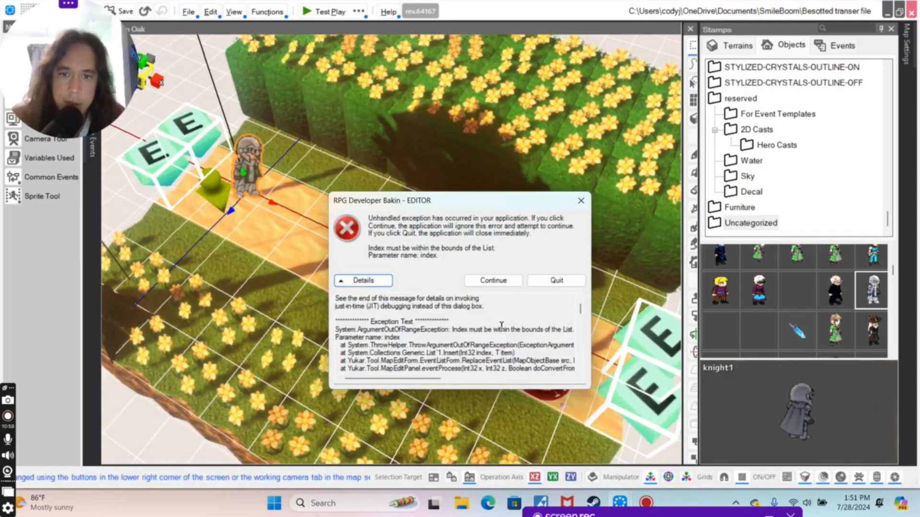
{"action": "scroll", "coordinate": [501, 325], "scroll_direction": "down", "scroll_amount": 2}
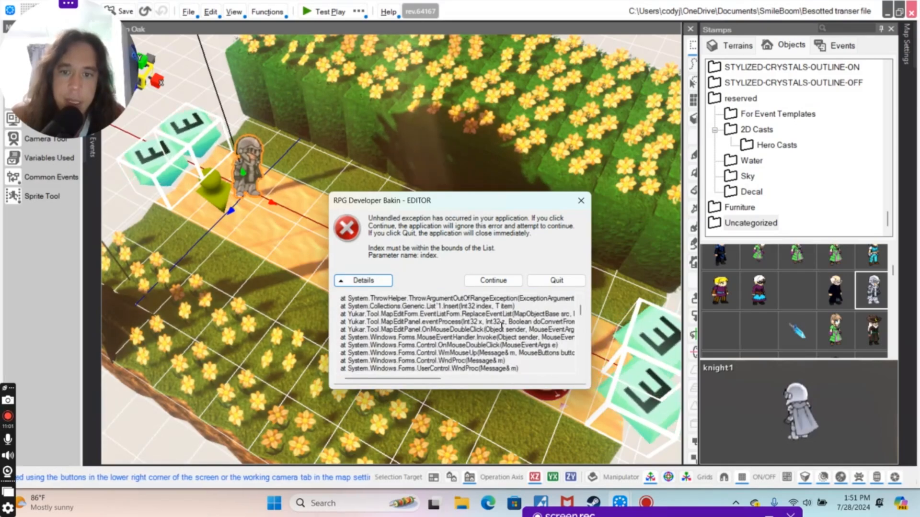
{"action": "scroll", "coordinate": [501, 327], "scroll_direction": "down", "scroll_amount": 3}
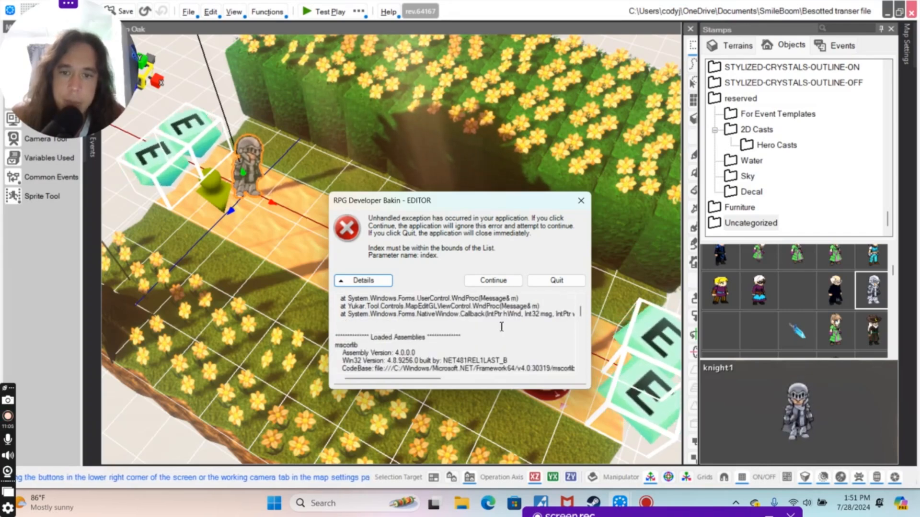
{"action": "scroll", "coordinate": [501, 327], "scroll_direction": "down", "scroll_amount": 5}
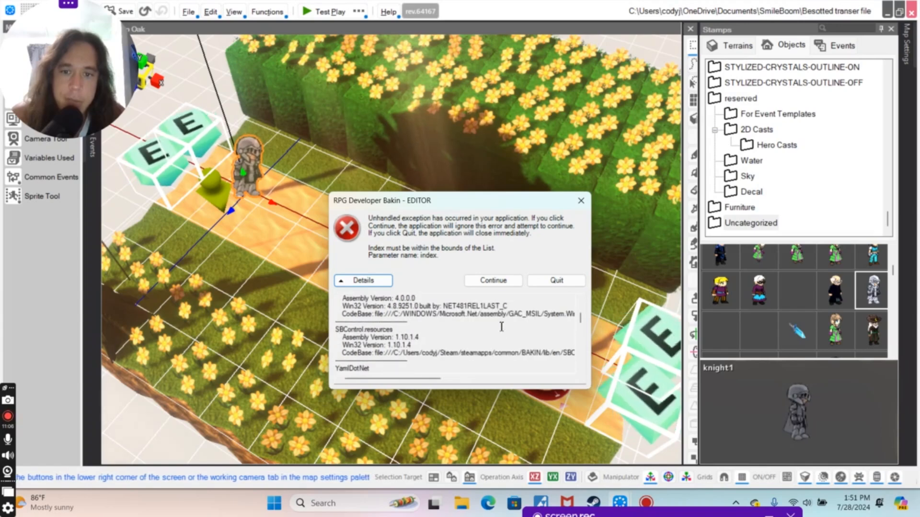
Review the rest of the loaded assemblies in the exception details and continue running past the error
{"action": "scroll", "coordinate": [501, 326], "scroll_direction": "down", "scroll_amount": 6}
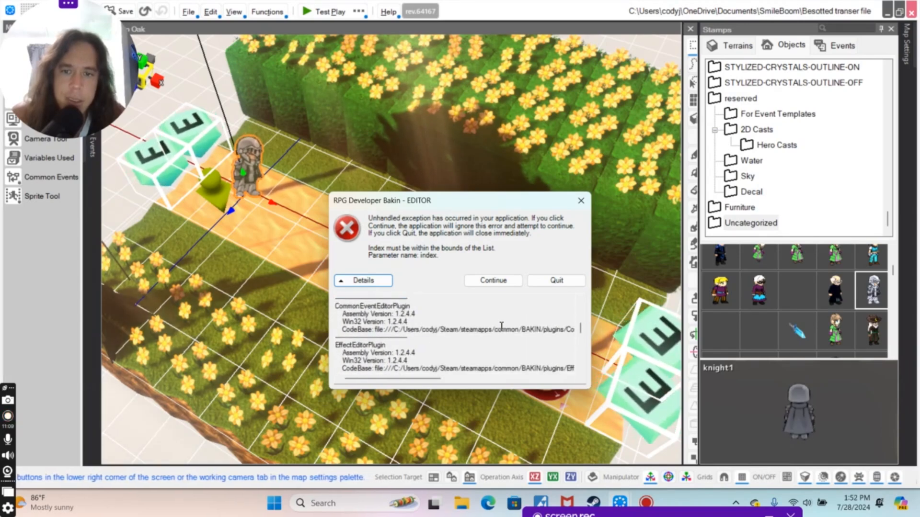
{"action": "scroll", "coordinate": [501, 326], "scroll_direction": "down", "scroll_amount": 2}
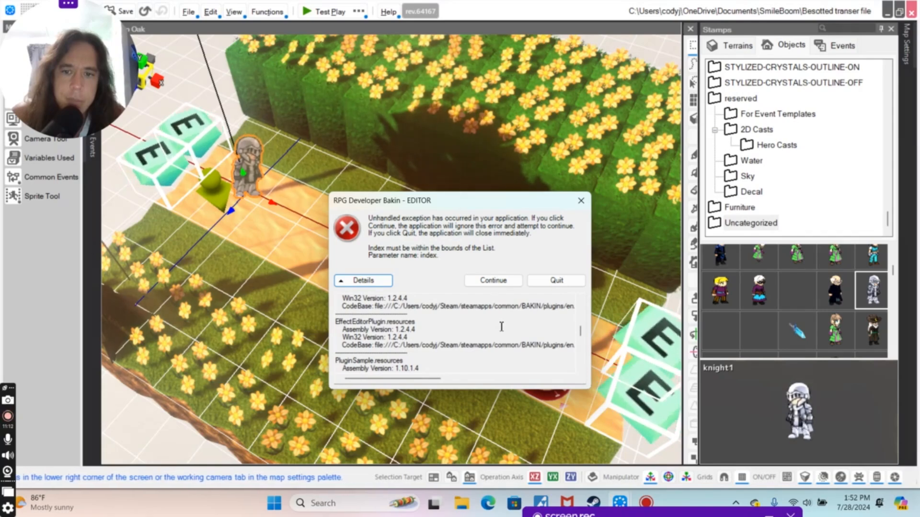
{"action": "scroll", "coordinate": [501, 327], "scroll_direction": "down", "scroll_amount": 6}
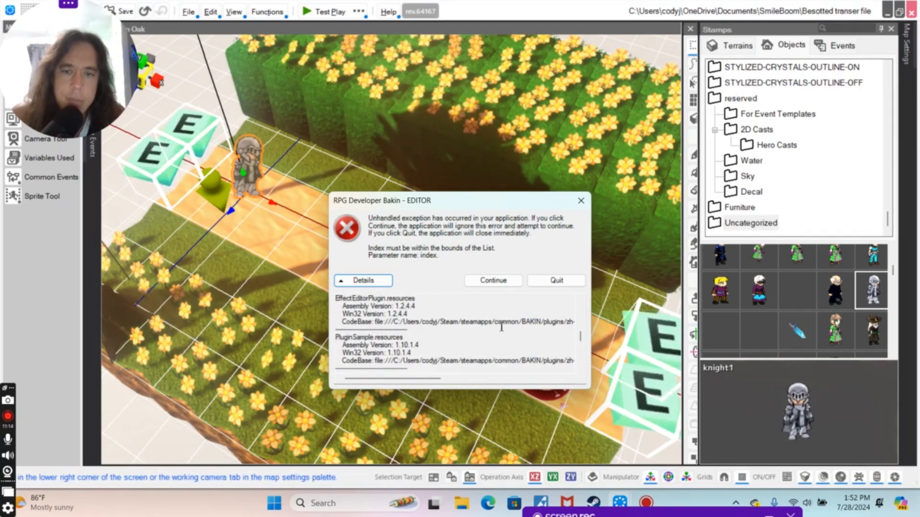
{"action": "left_click", "coordinate": [493, 281]}
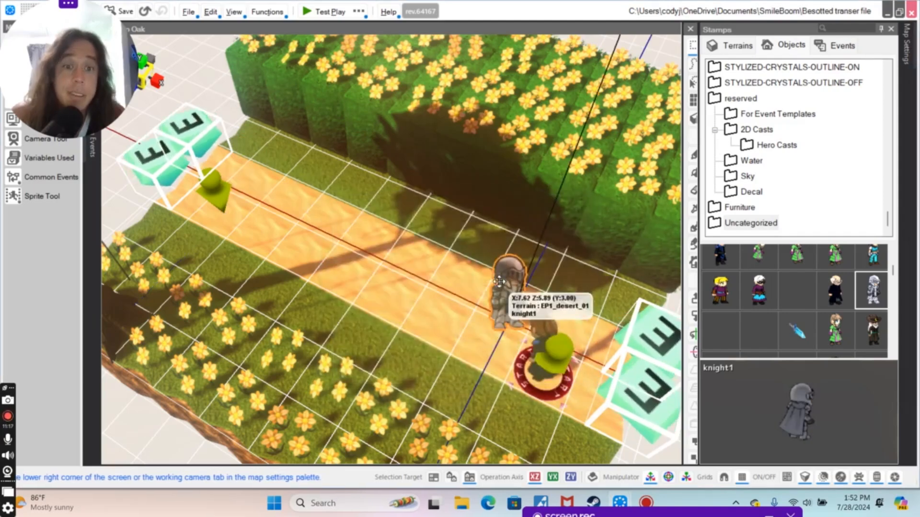
Reposition the knight on the sand path near the tree-side exit event, shifting it toward the flowerbed edge of the path
{"action": "left_click_drag", "start_coordinate": [381, 285], "coordinate": [270, 194]}
{"action": "right_click_drag", "start_coordinate": [383, 267], "coordinate": [417, 261]}
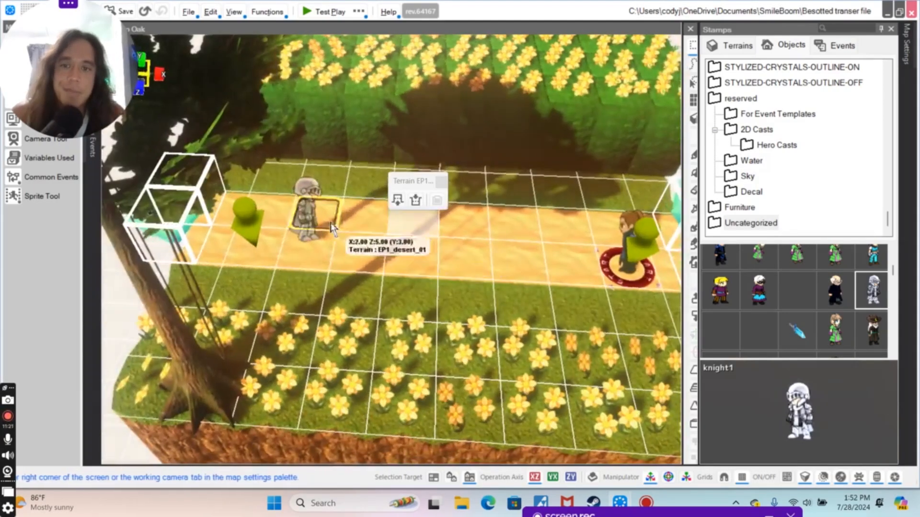
{"action": "left_click", "coordinate": [304, 214]}
{"action": "left_click_drag", "start_coordinate": [304, 214], "coordinate": [294, 217]}
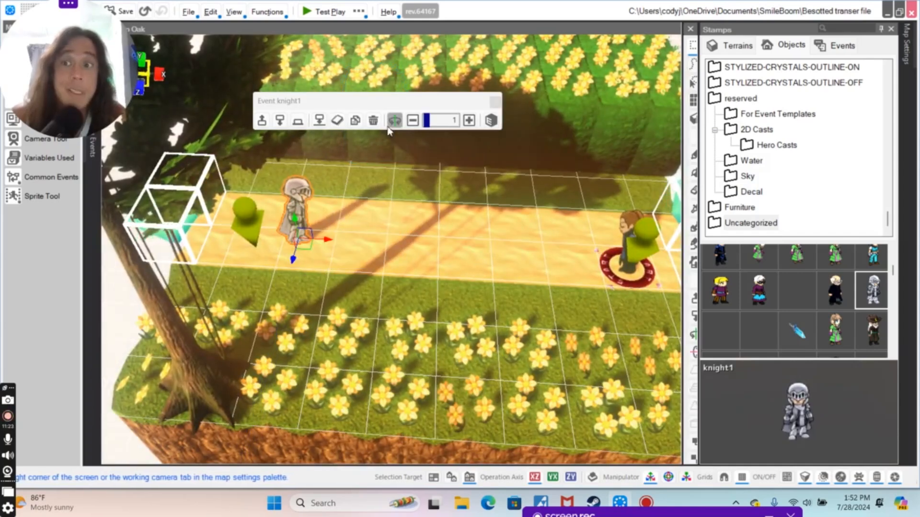
{"action": "left_click", "coordinate": [361, 11]}
{"action": "left_click_drag", "start_coordinate": [293, 262], "coordinate": [294, 285]}
Test play the map to watch the camera playback and the knight's walk, and close the test
{"action": "left_click", "coordinate": [361, 12]}
{"action": "left_click", "coordinate": [378, 45]}
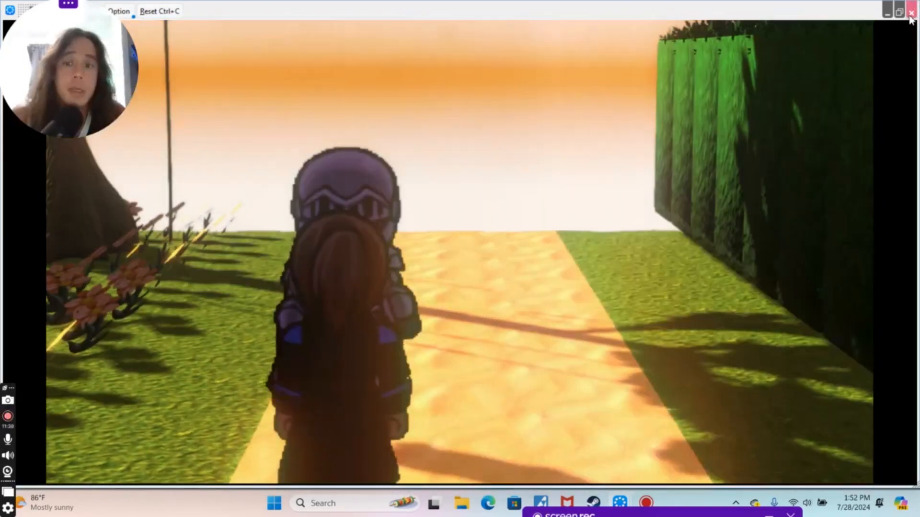
{"action": "left_click", "coordinate": [911, 13]}
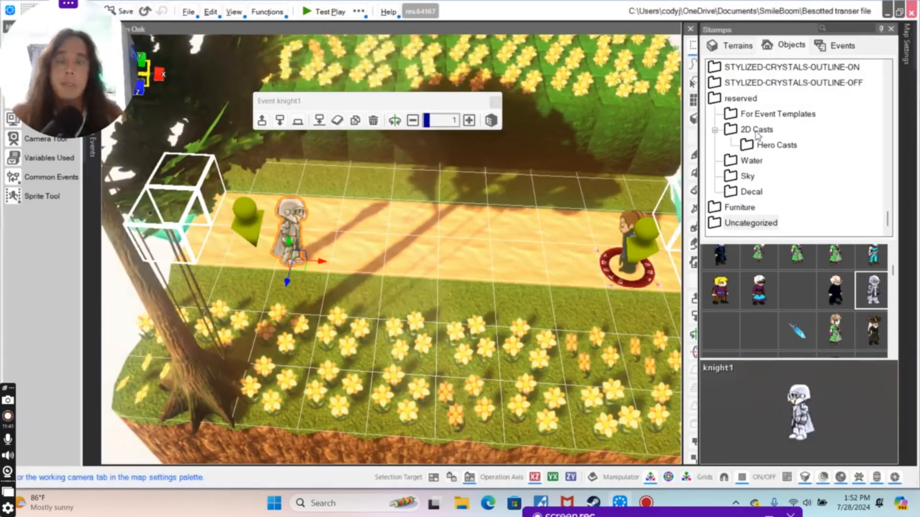
Open the knight's event for editing and set its Movement Speed to -3 / Slowest
{"action": "left_click", "coordinate": [298, 215]}
{"action": "double_click", "coordinate": [298, 215]}
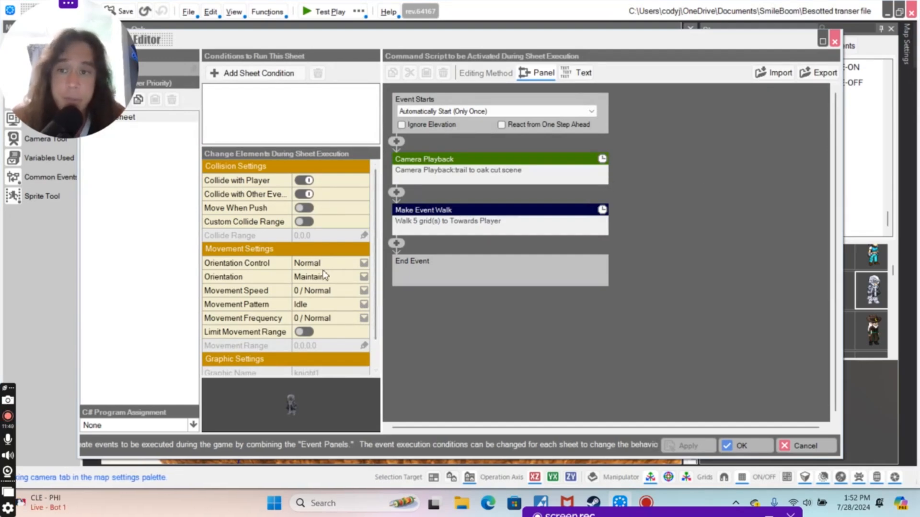
{"action": "left_click", "coordinate": [335, 290]}
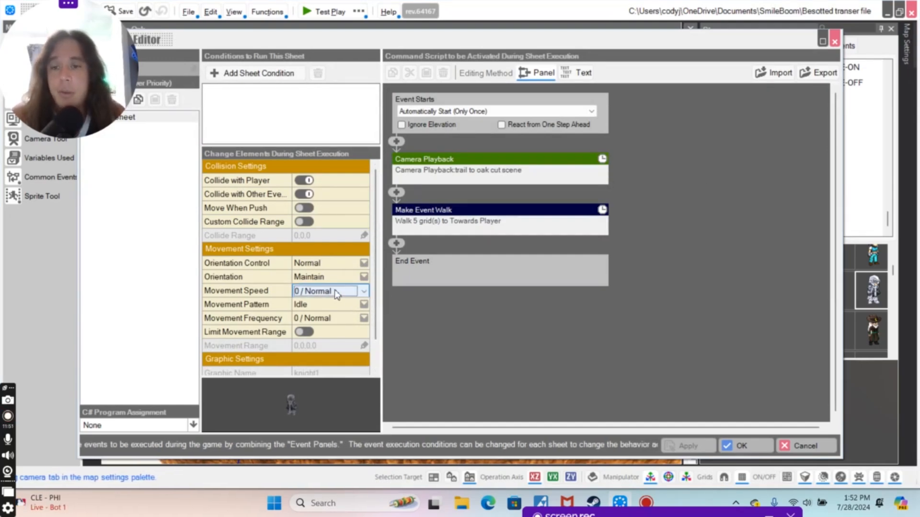
{"action": "left_click", "coordinate": [341, 303]}
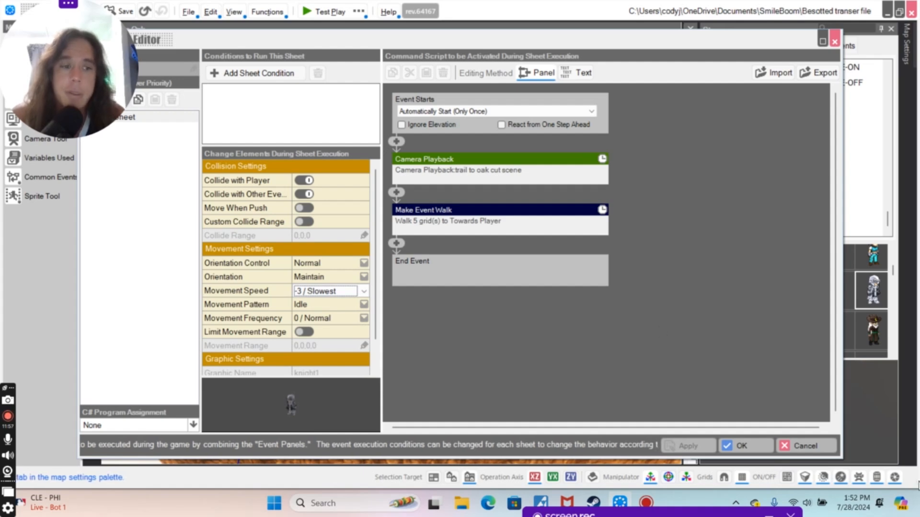
Reduce the Make Event Walk command's Number of Steps to 4.00 and accept the event
{"action": "left_click", "coordinate": [425, 212]}
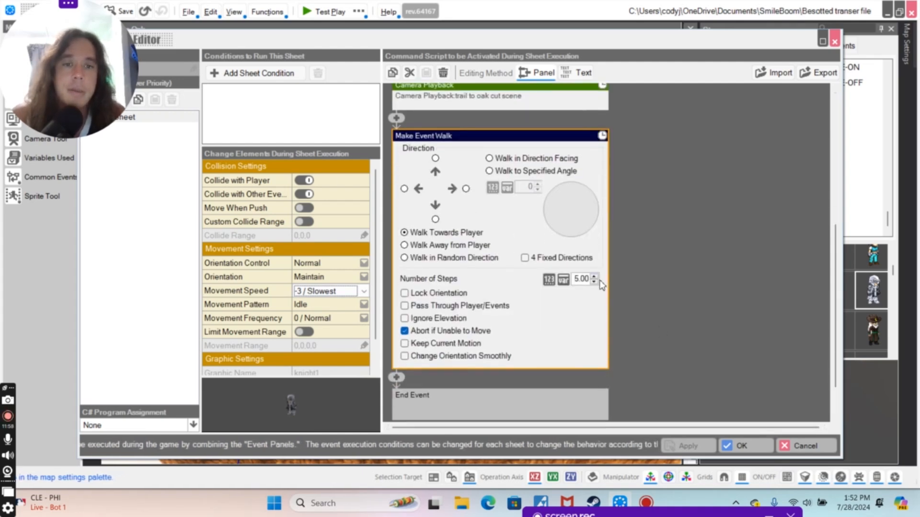
{"action": "left_click", "coordinate": [594, 282]}
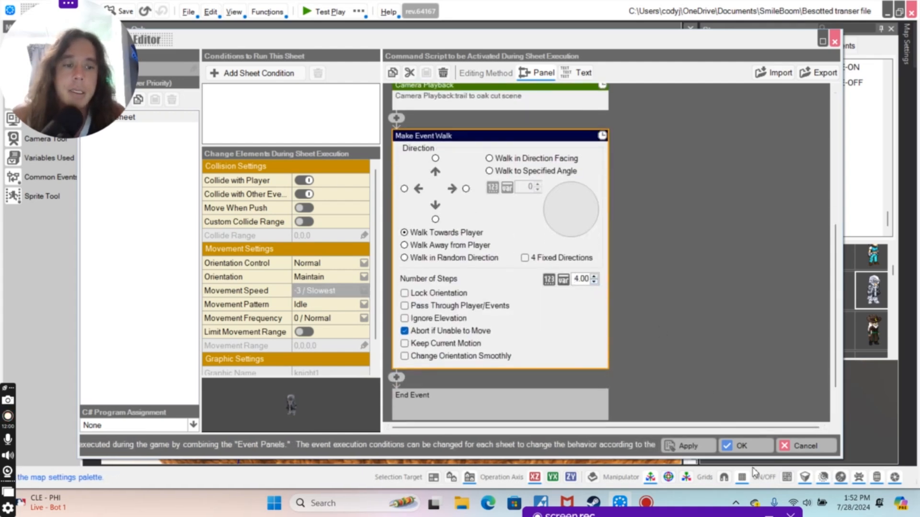
{"action": "left_click", "coordinate": [747, 448]}
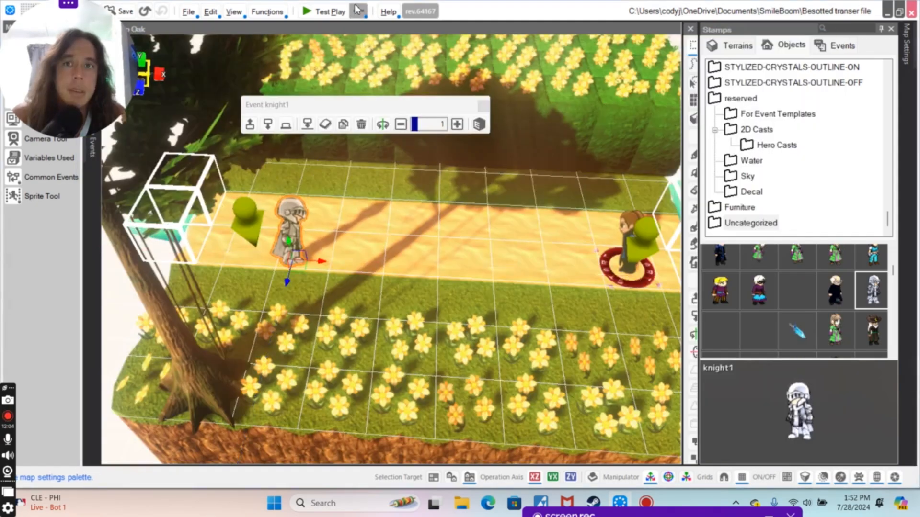
Move the knight farther from the player to X 0.92, Z 6.75, and recheck its event commands
{"action": "left_click_drag", "start_coordinate": [321, 262], "coordinate": [249, 263]}
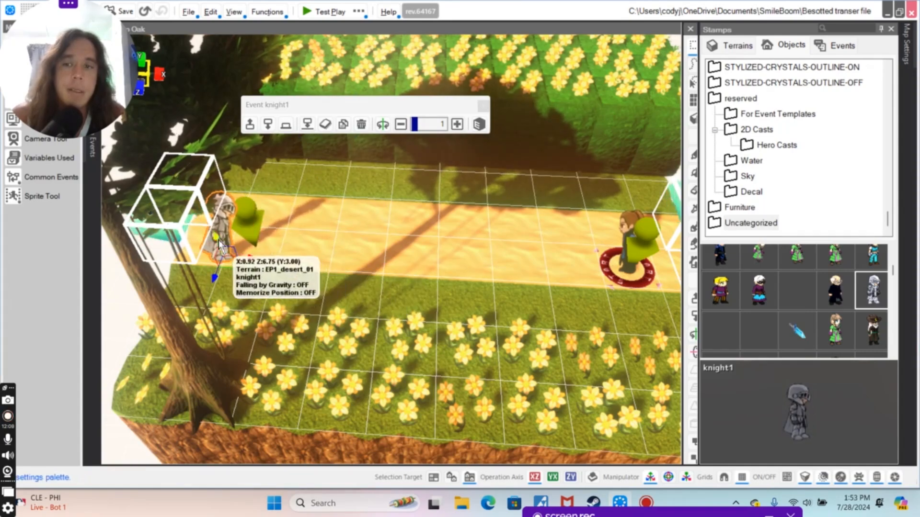
{"action": "left_click", "coordinate": [222, 229]}
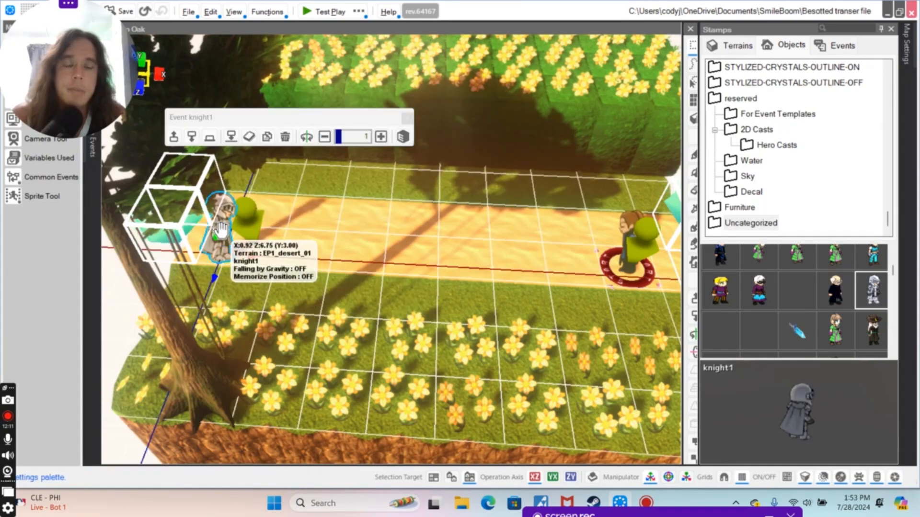
{"action": "double_click", "coordinate": [221, 229]}
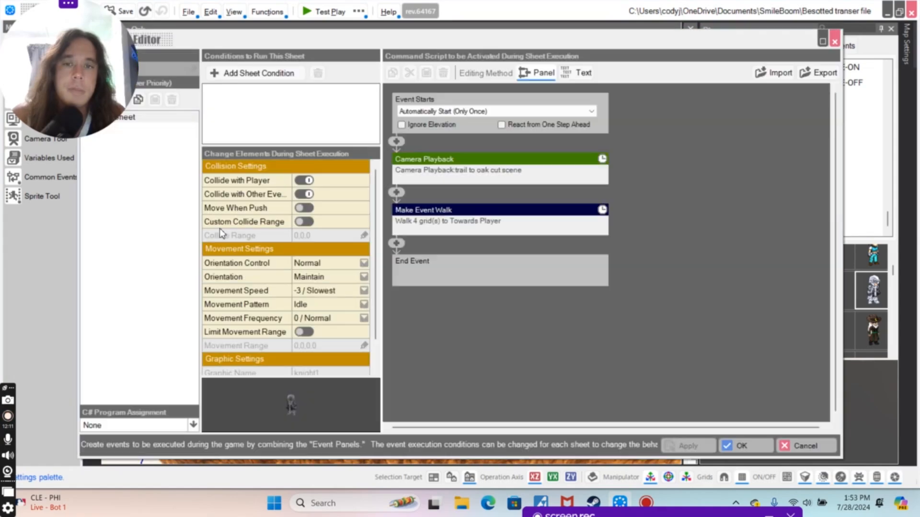
{"action": "left_click", "coordinate": [766, 449]}
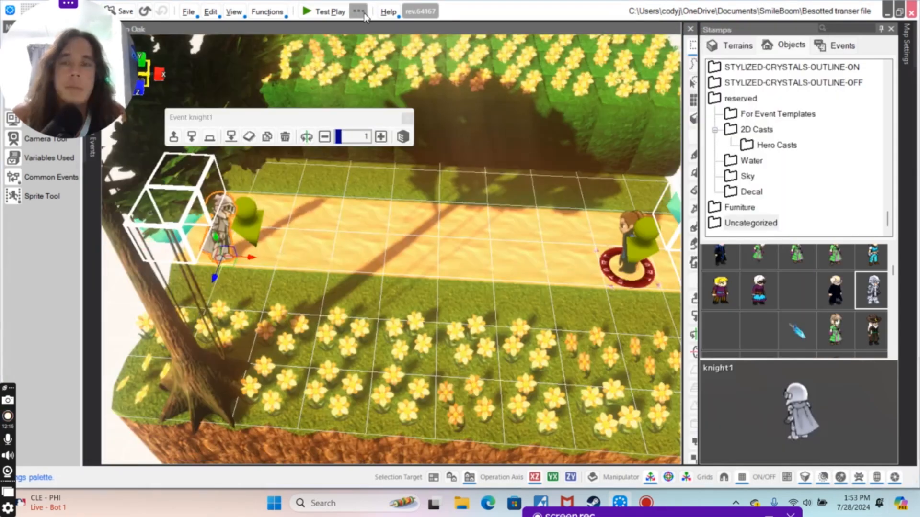
Test play the cutscene again with the knight's new start position and slower four-step walk, and close the test
{"action": "left_click", "coordinate": [359, 10]}
{"action": "left_click", "coordinate": [386, 35]}
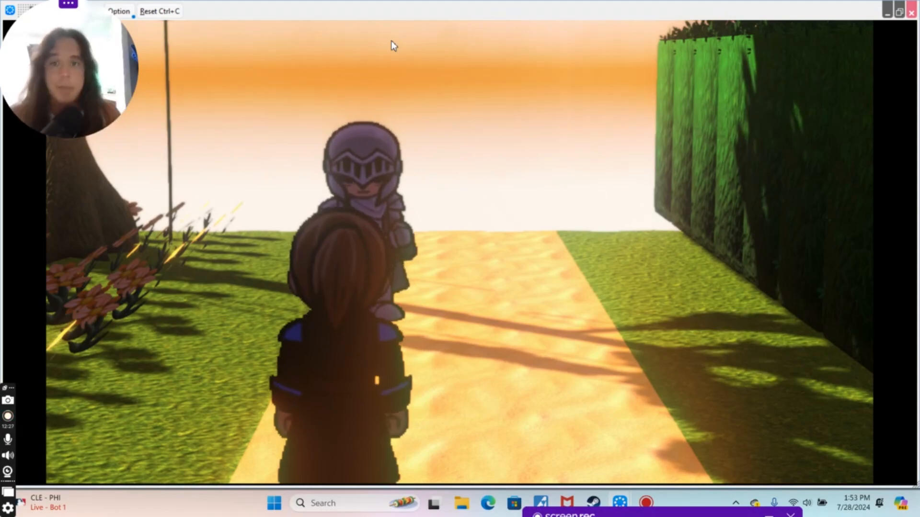
{"action": "left_click", "coordinate": [913, 10]}
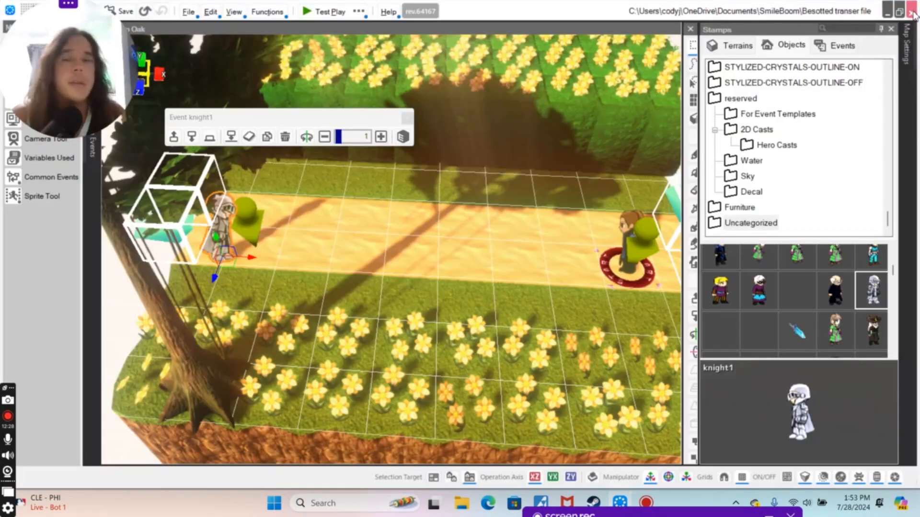
Reopen the knight's event and add a Display Message command after the Make Event Walk command
{"action": "left_click", "coordinate": [230, 221]}
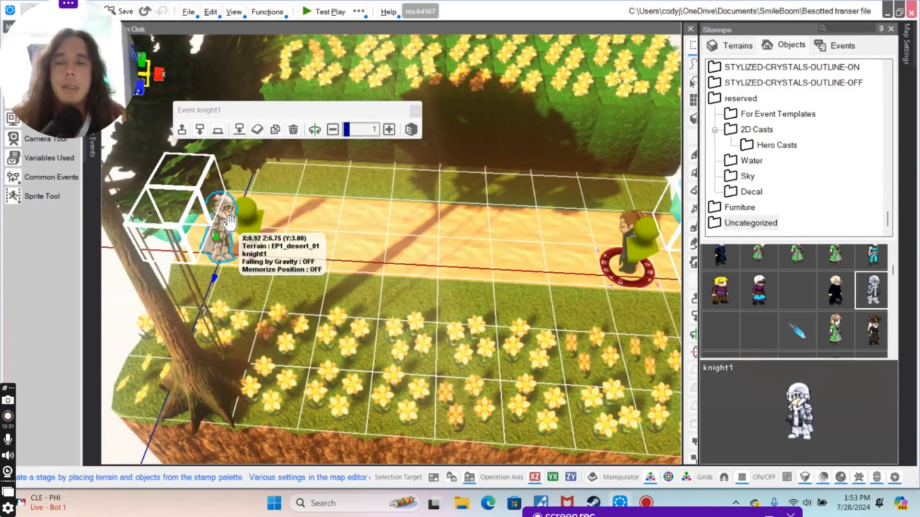
{"action": "double_click", "coordinate": [230, 221]}
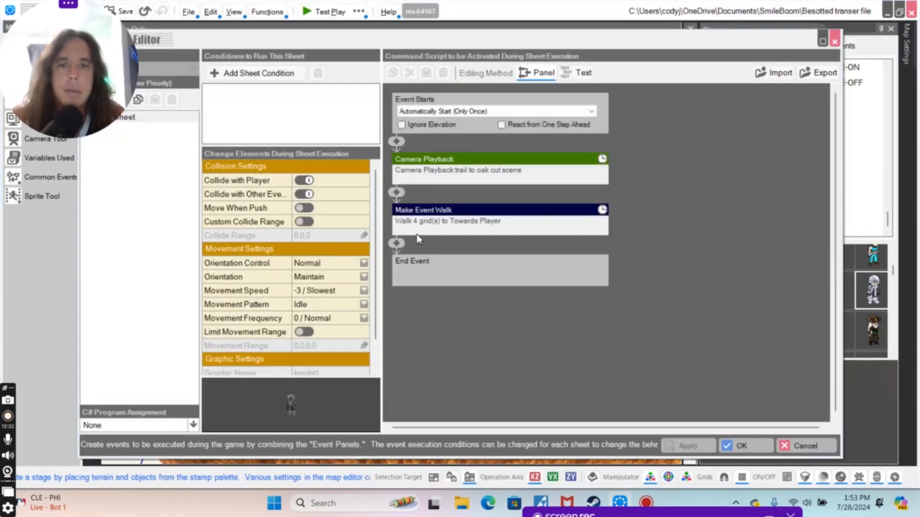
{"action": "left_click", "coordinate": [396, 243]}
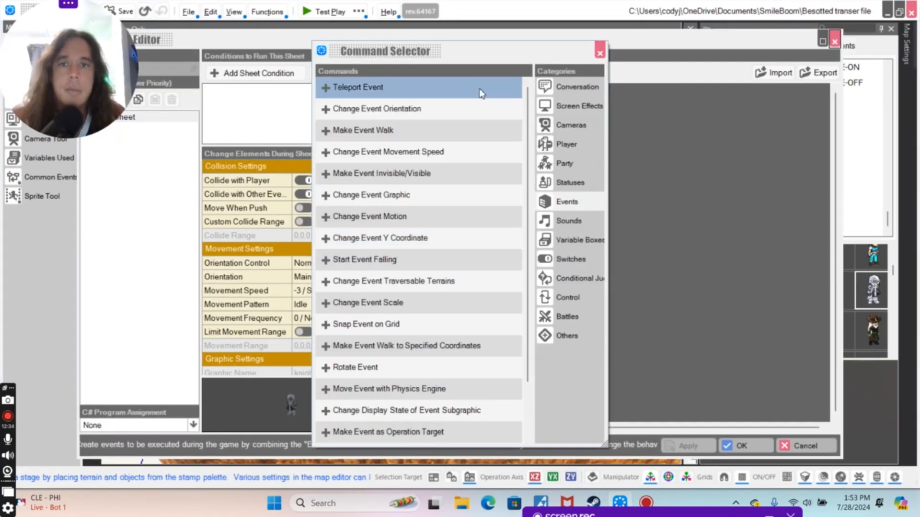
{"action": "left_click", "coordinate": [569, 88]}
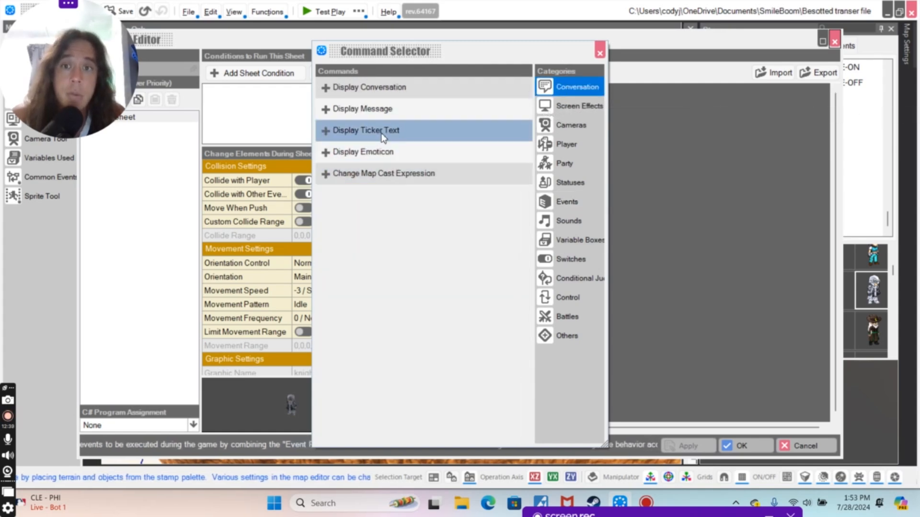
{"action": "left_click", "coordinate": [383, 110]}
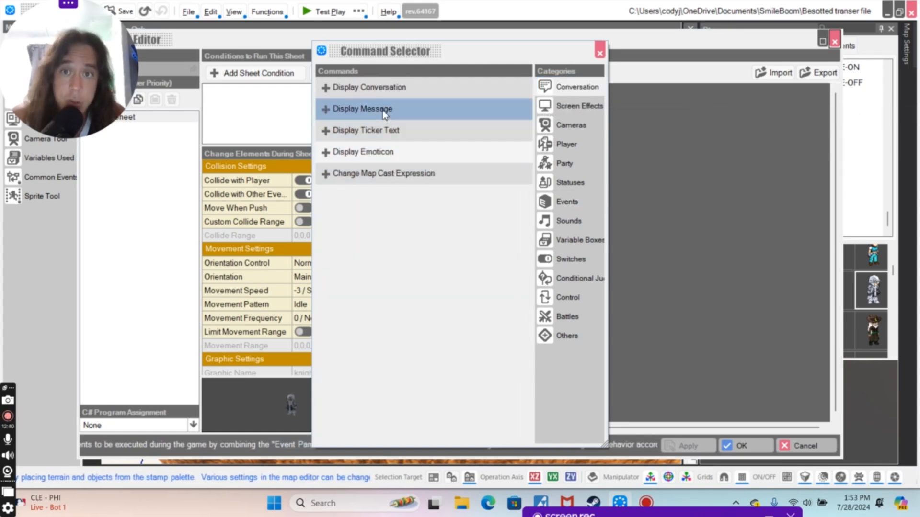
{"action": "double_click", "coordinate": [383, 109]}
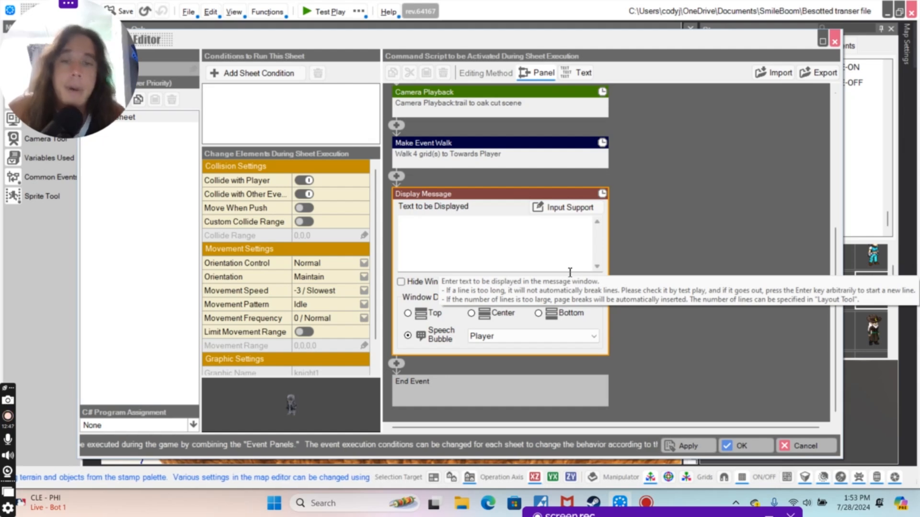
Enter "Halt!" as the message text and set its speech bubble to This Event
{"action": "left_click", "coordinate": [536, 244]}
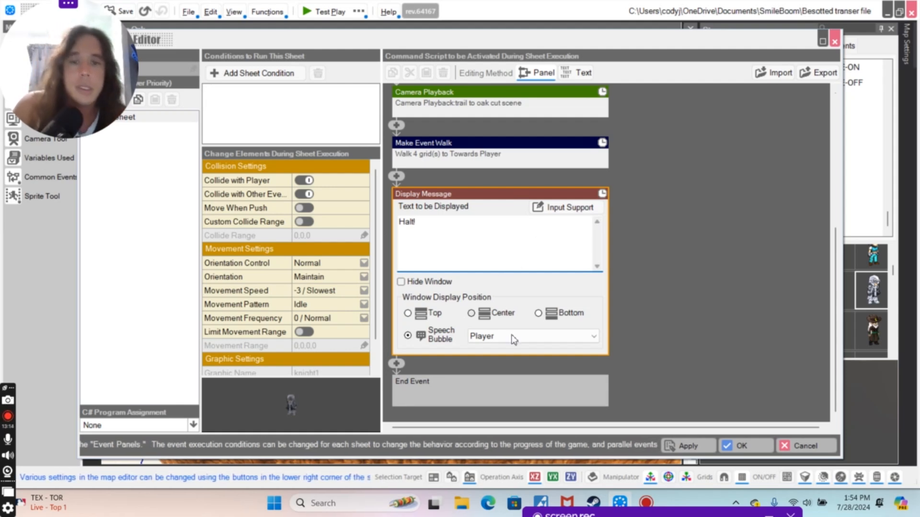
{"action": "left_click", "coordinate": [537, 338]}
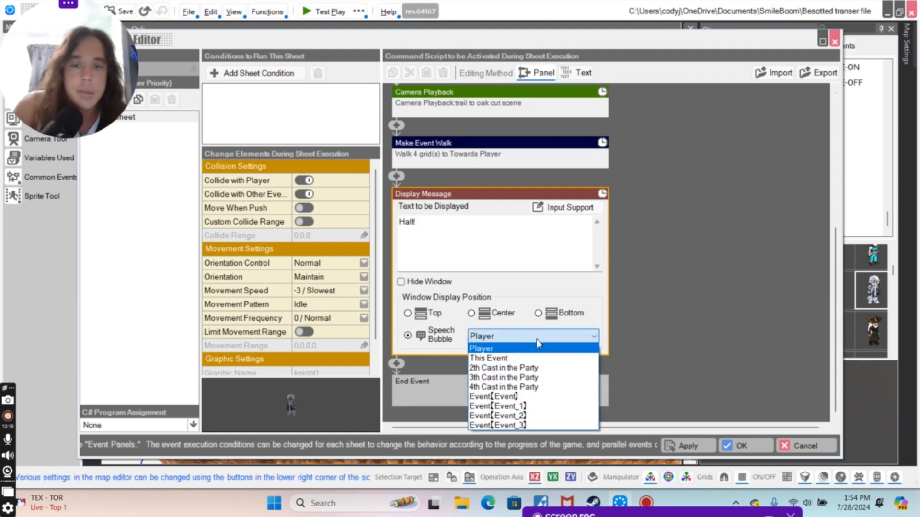
{"action": "left_click", "coordinate": [551, 367]}
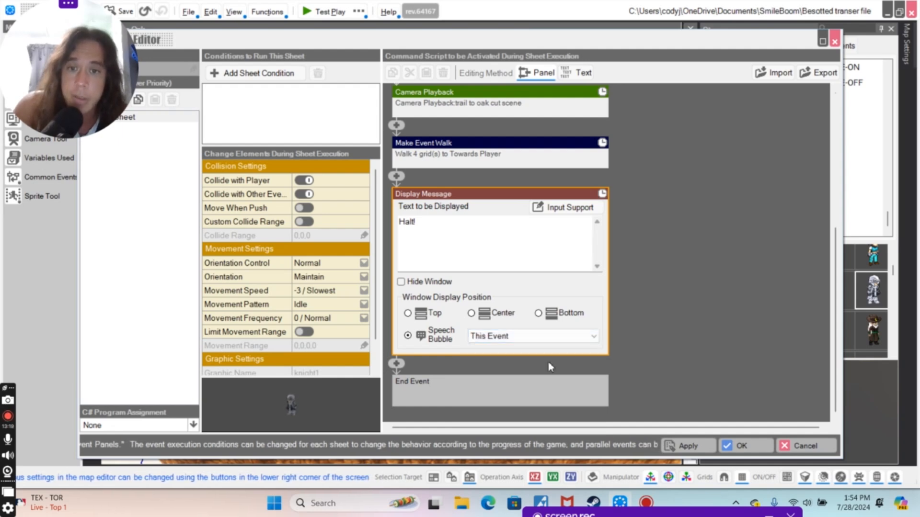
Add a second Display Message command after the first, reading "We have orders to take you in", with the speech bubble on This Event
{"action": "left_click", "coordinate": [394, 364]}
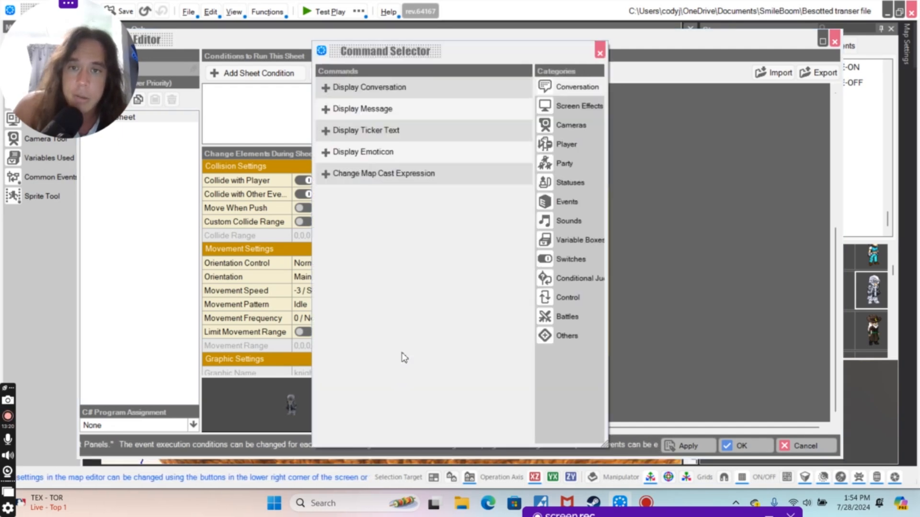
{"action": "left_click", "coordinate": [393, 117]}
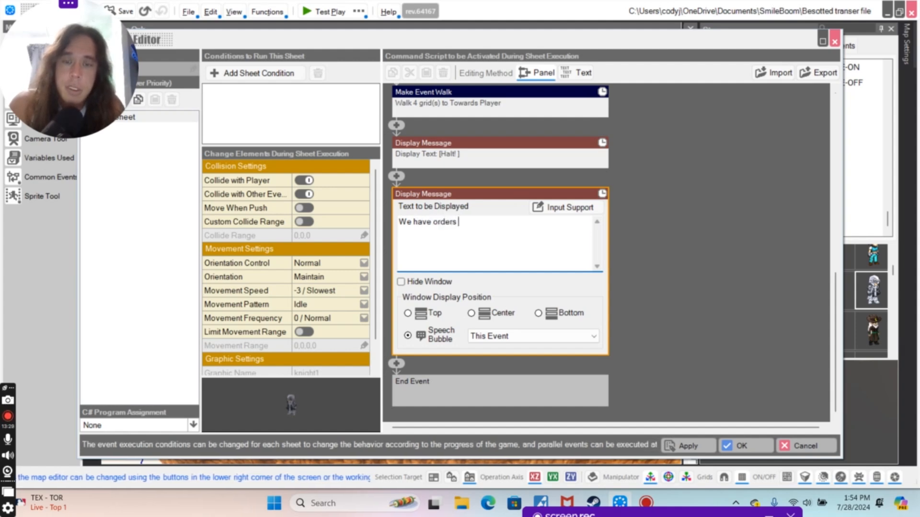
{"action": "type", "text": "We have orders to take you in"}
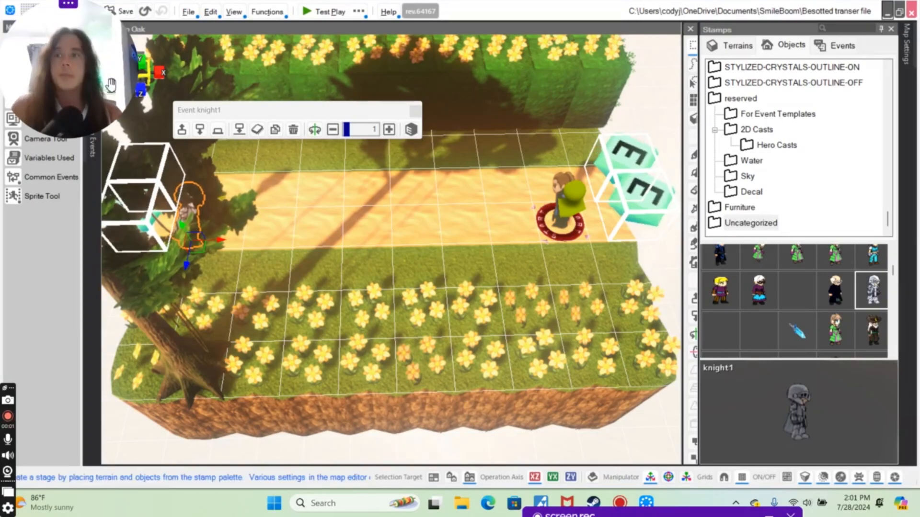
Open the knight's event on the Trail to Oak map to review its command script
{"action": "left_click_drag", "start_coordinate": [81, 42], "coordinate": [885, 440]}
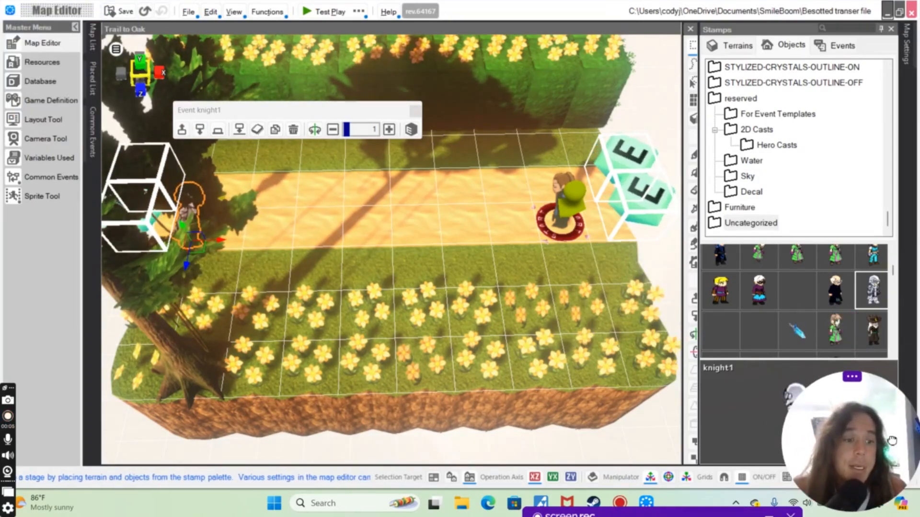
{"action": "right_click_drag", "start_coordinate": [479, 219], "coordinate": [460, 195]}
{"action": "scroll", "coordinate": [470, 208], "scroll_direction": "down", "scroll_amount": 2}
{"action": "scroll", "coordinate": [468, 208], "scroll_direction": "up", "scroll_amount": 4}
{"action": "left_click_drag", "start_coordinate": [251, 111], "coordinate": [382, 105]}
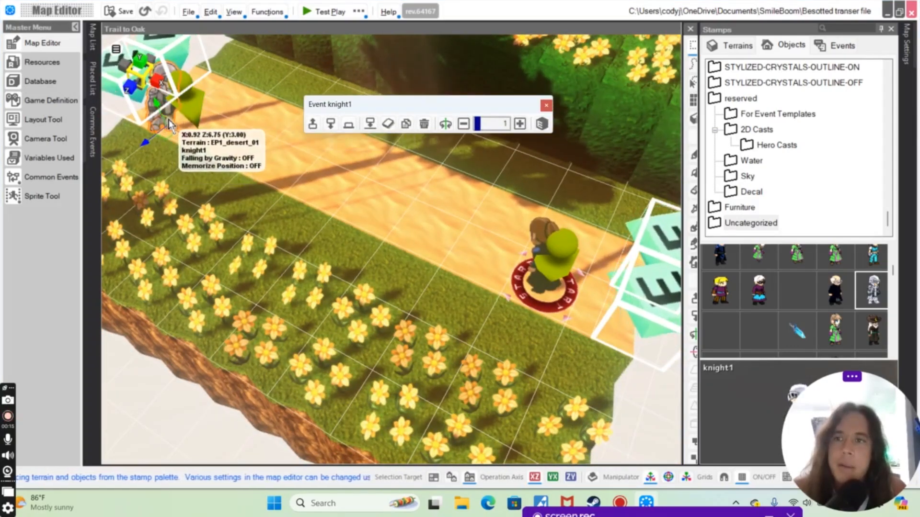
{"action": "left_click", "coordinate": [168, 114]}
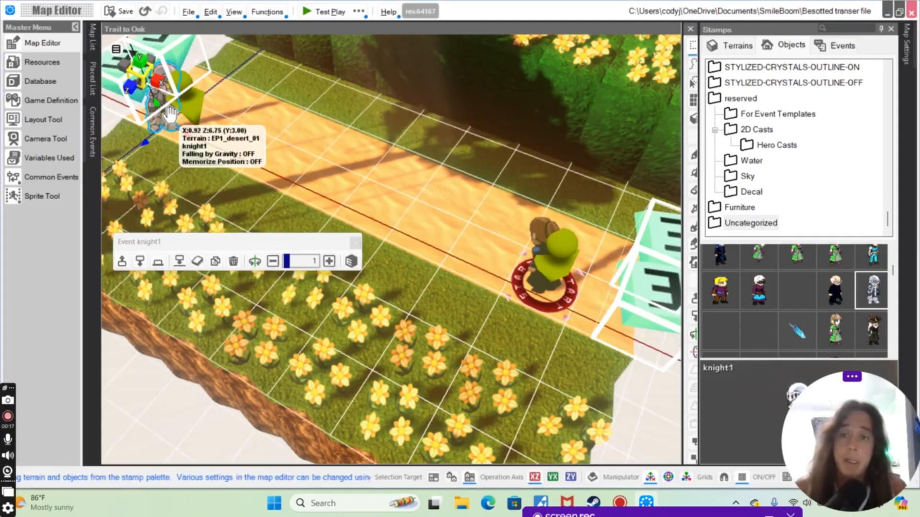
{"action": "double_click", "coordinate": [169, 114]}
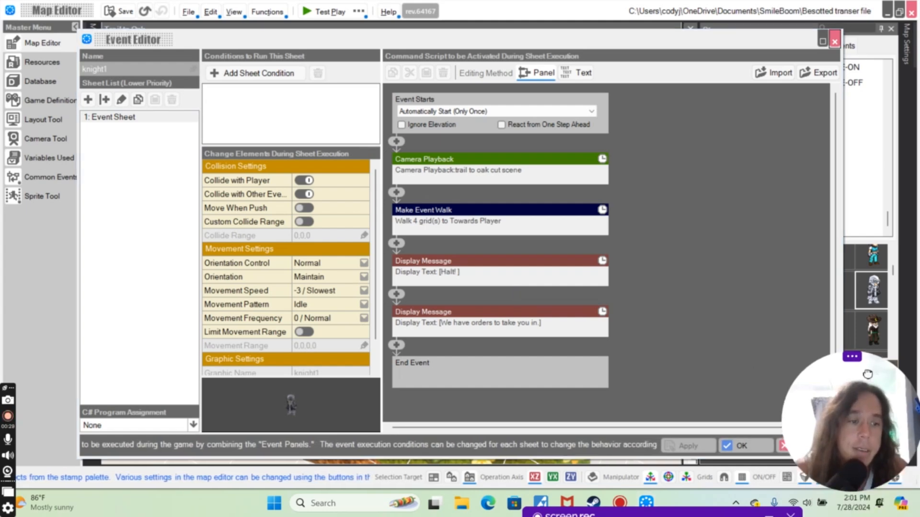
Lower the computer's sound volume to 14 and return to the map
{"action": "left_click", "coordinate": [810, 504]}
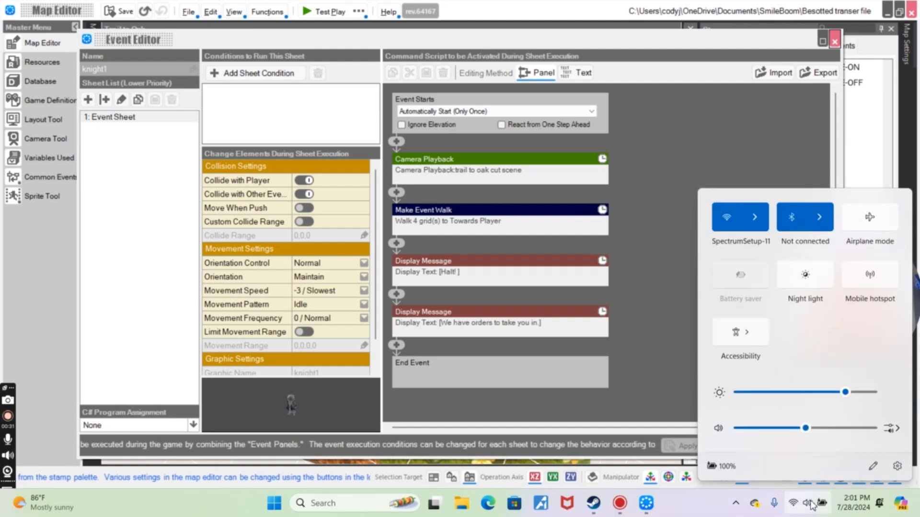
{"action": "left_click_drag", "start_coordinate": [807, 430], "coordinate": [759, 429]}
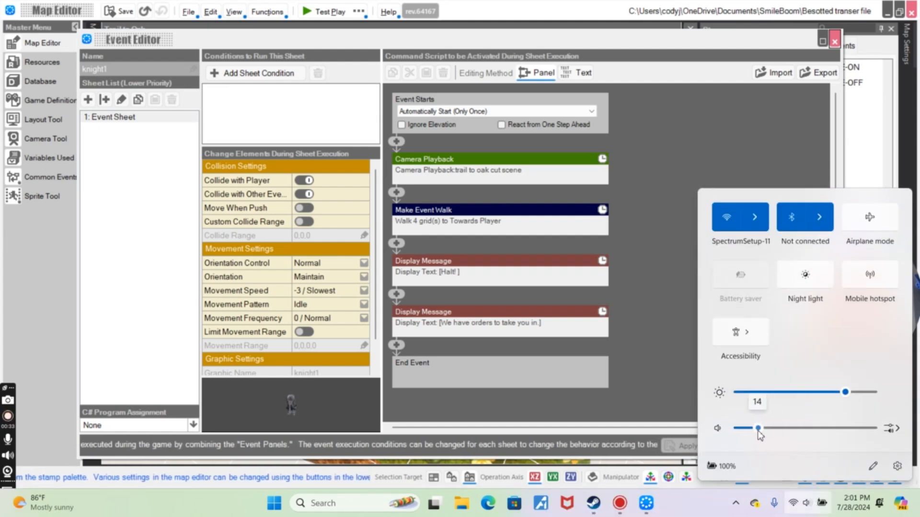
{"action": "left_click", "coordinate": [764, 158]}
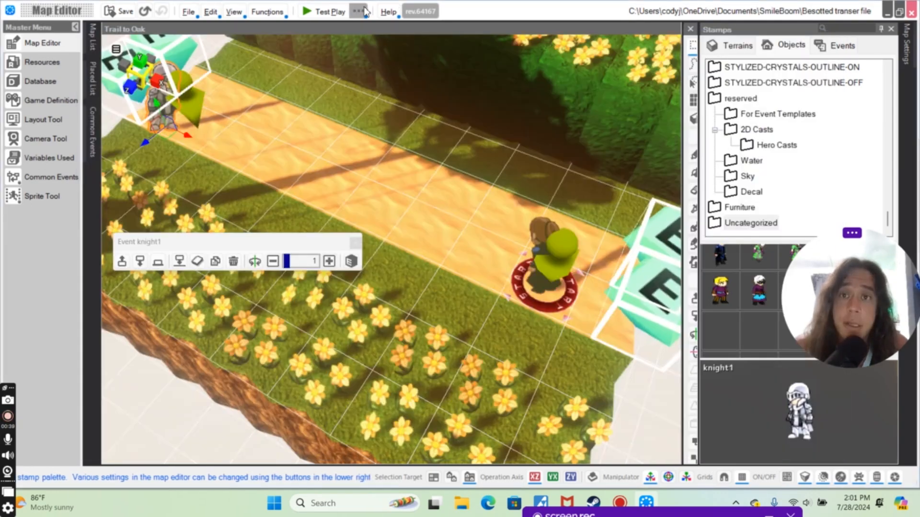
Test play the cutscene, advance through both of the knight's messages, and close the test
{"action": "left_click", "coordinate": [362, 11]}
{"action": "left_click", "coordinate": [362, 10]}
{"action": "left_click", "coordinate": [361, 11]}
{"action": "left_click", "coordinate": [374, 42]}
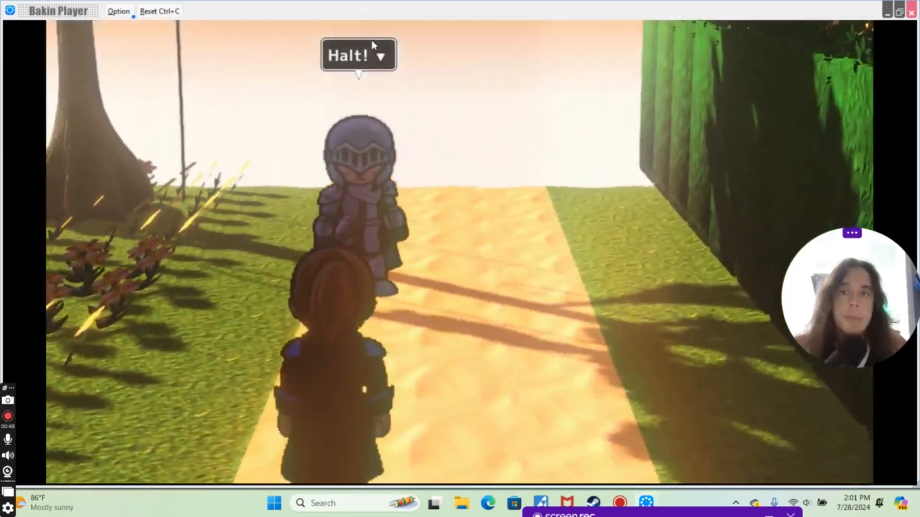
{"action": "left_click", "coordinate": [397, 34]}
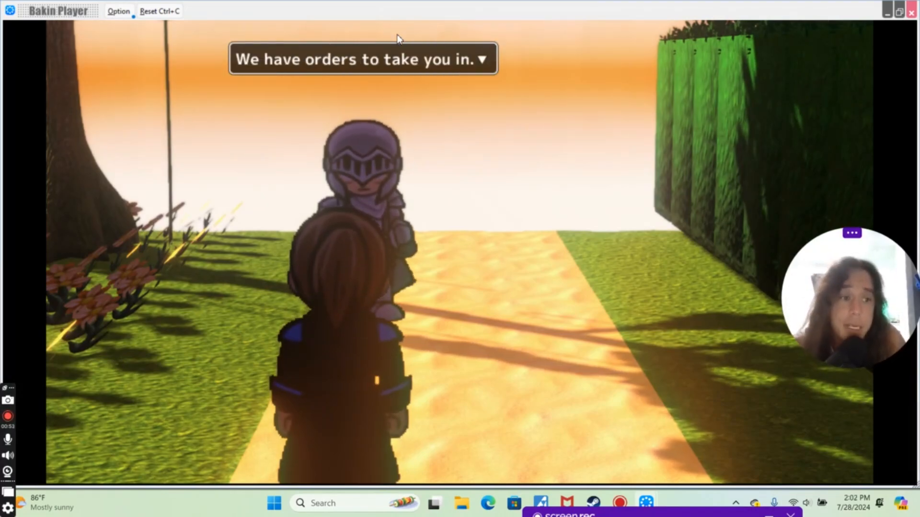
{"action": "left_click", "coordinate": [397, 34]}
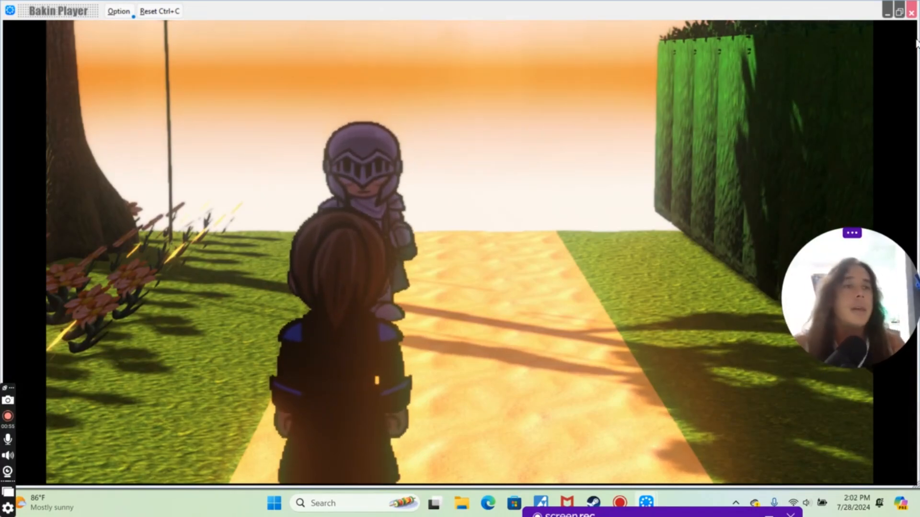
{"action": "left_click", "coordinate": [911, 12]}
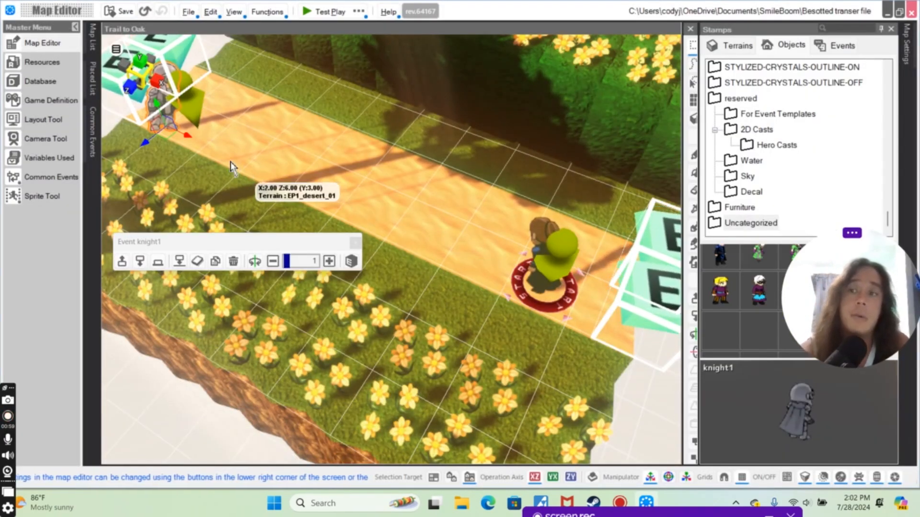
Reopen the knight's event and add an Execute Battle and Check Results command after the second Display Message
{"action": "middle_click_drag", "start_coordinate": [173, 126], "coordinate": [184, 180]}
{"action": "left_click", "coordinate": [138, 191]}
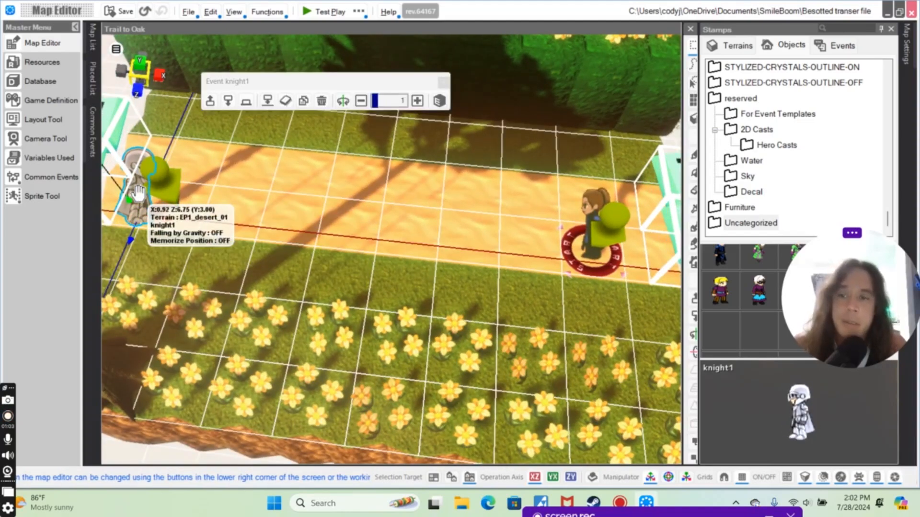
{"action": "double_click", "coordinate": [137, 192]}
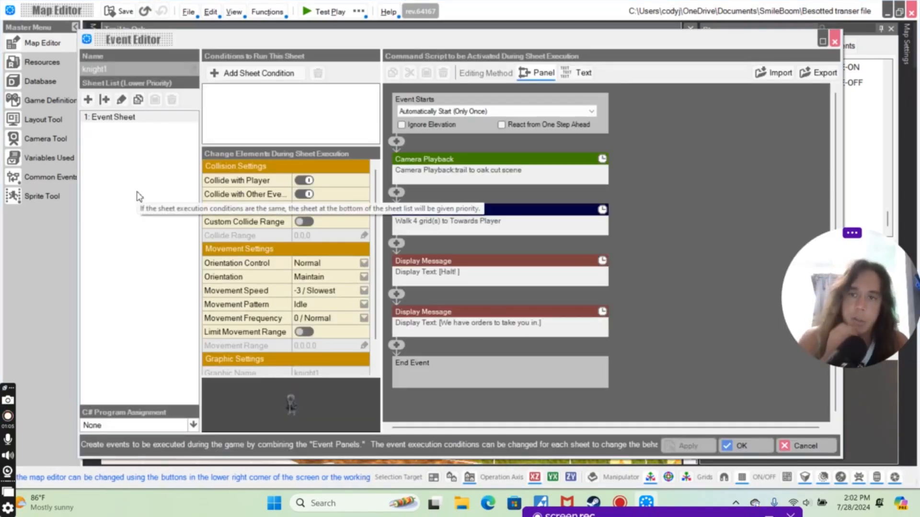
{"action": "left_click", "coordinate": [400, 349]}
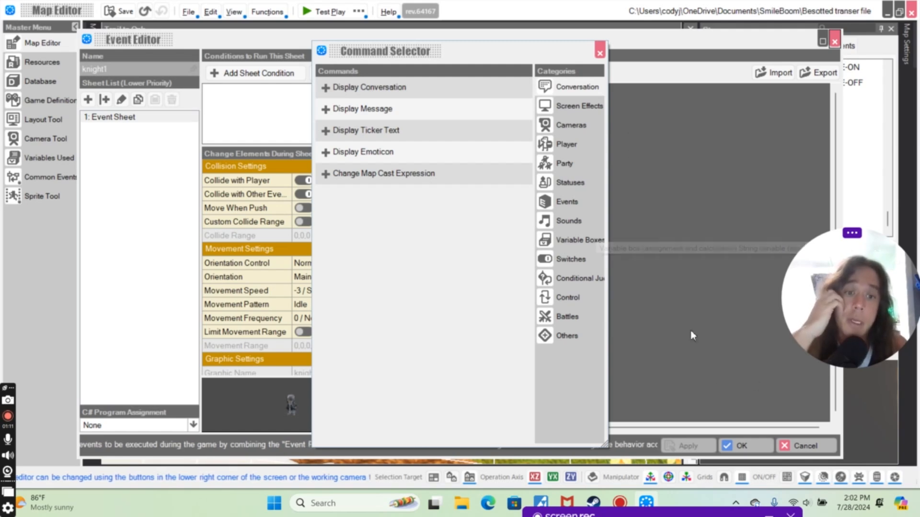
{"action": "left_click", "coordinate": [569, 315]}
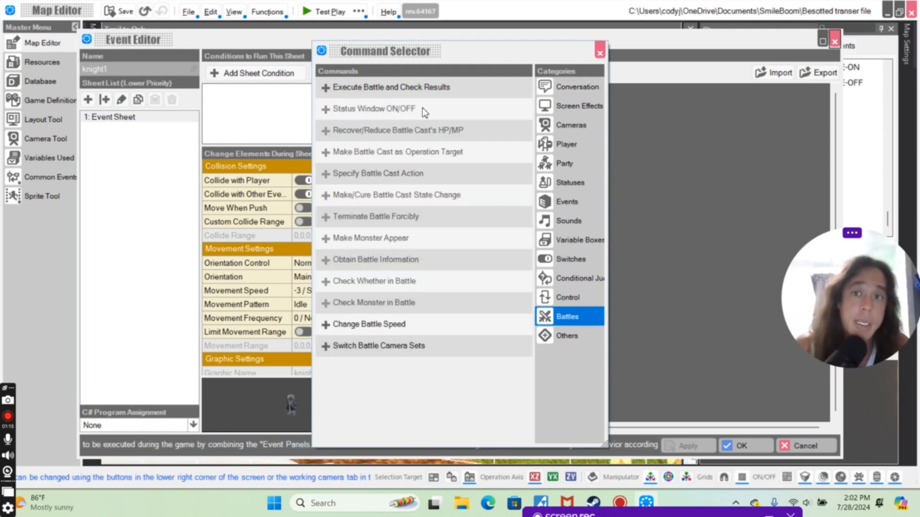
{"action": "left_click", "coordinate": [426, 89]}
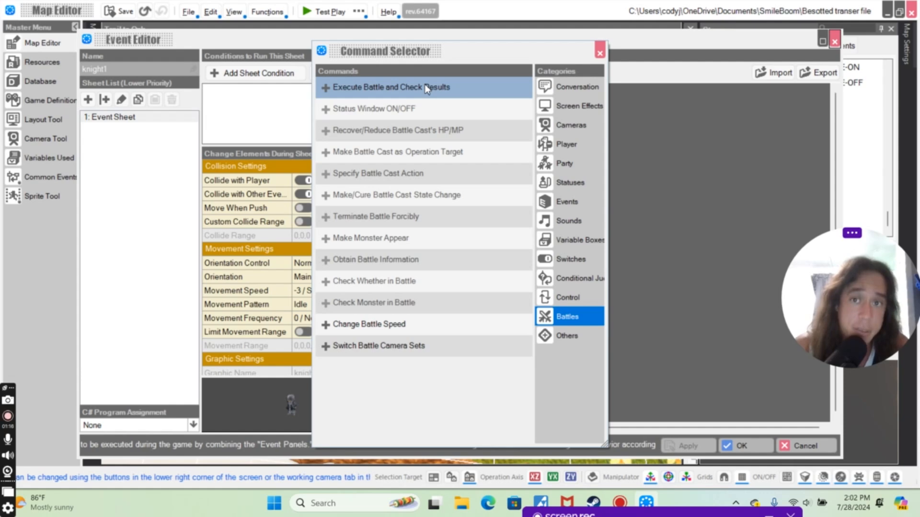
{"action": "left_click", "coordinate": [463, 95]}
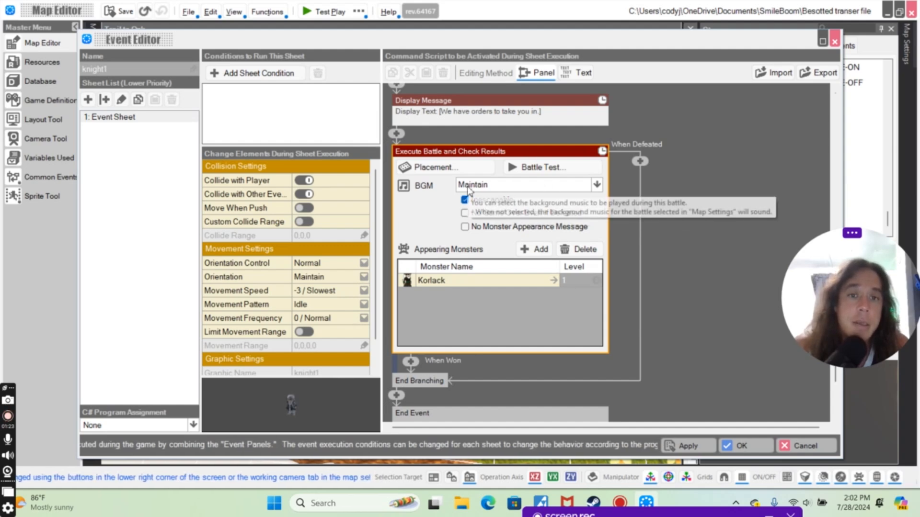
Set the battle placement to the Battle Map Grass map with its center position at 10,3,7
{"action": "left_click", "coordinate": [431, 167]}
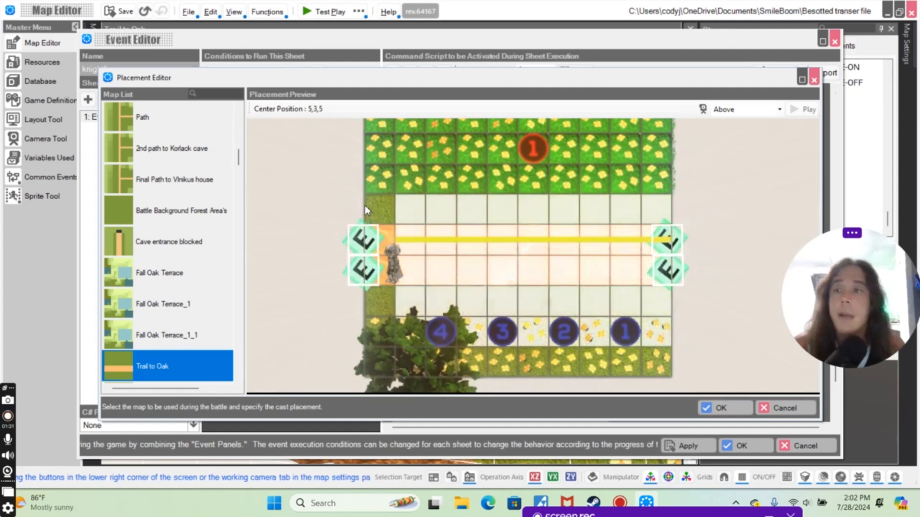
{"action": "scroll", "coordinate": [176, 201], "scroll_direction": "up", "scroll_amount": 10}
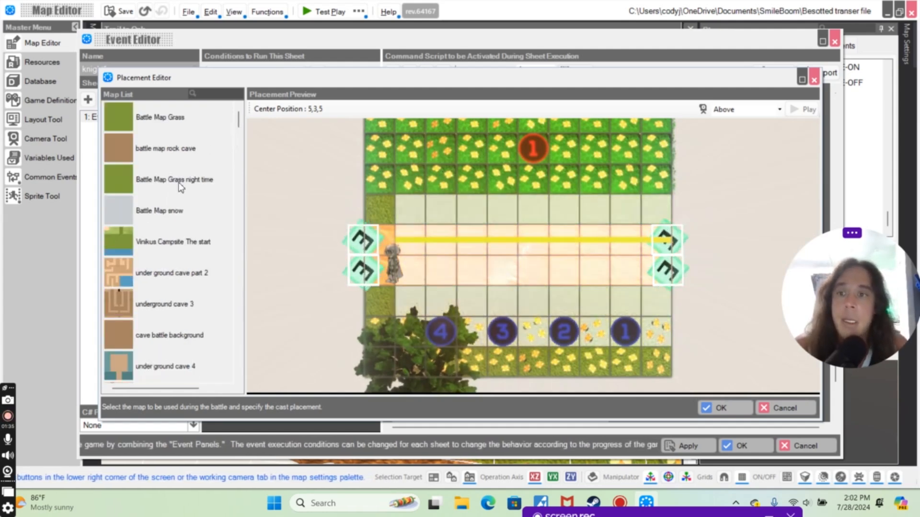
{"action": "left_click", "coordinate": [172, 118]}
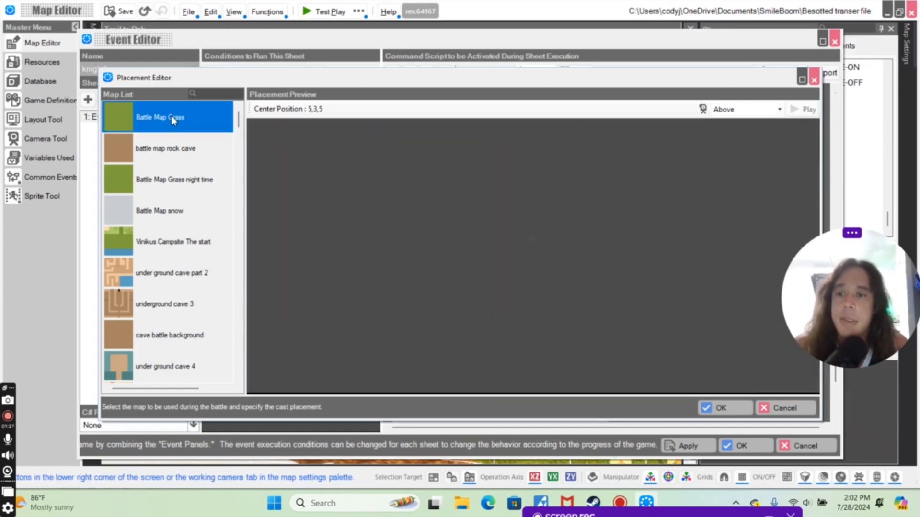
{"action": "scroll", "coordinate": [584, 247], "scroll_direction": "down", "scroll_amount": 3}
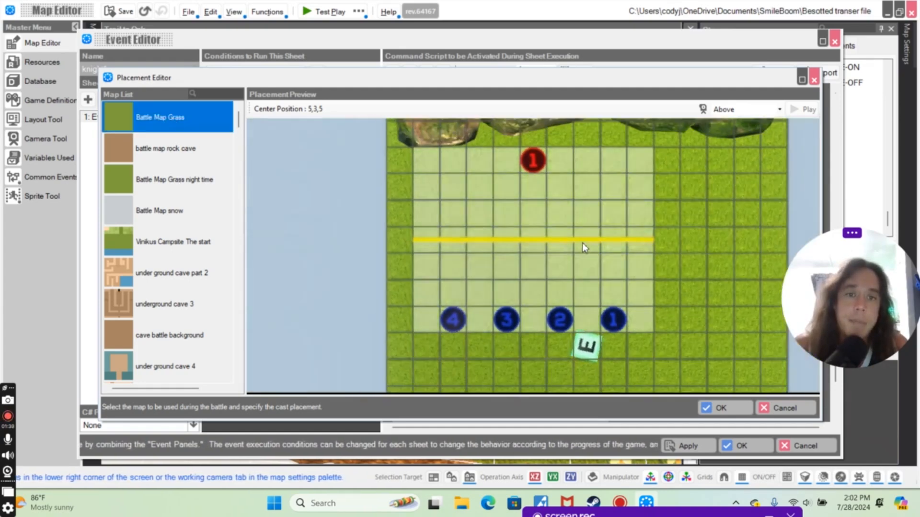
{"action": "scroll", "coordinate": [582, 241], "scroll_direction": "down", "scroll_amount": 1}
{"action": "left_click_drag", "start_coordinate": [517, 226], "coordinate": [627, 255]}
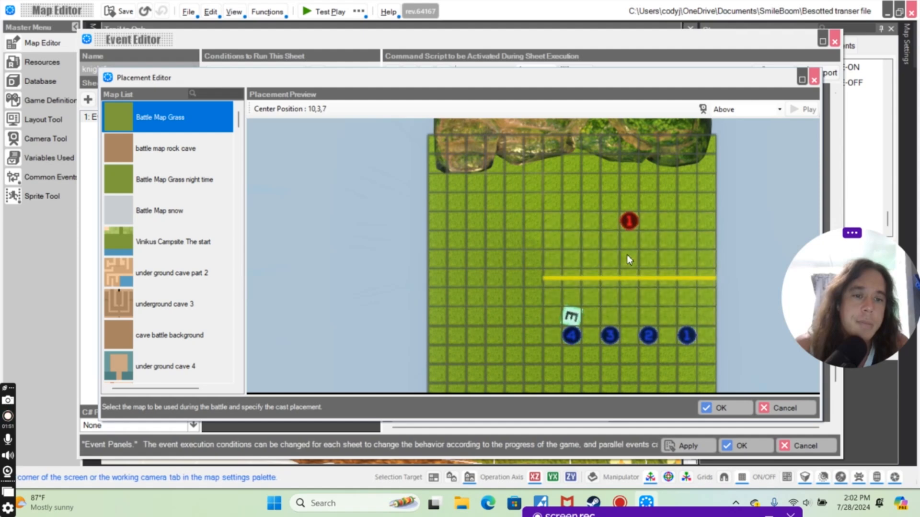
{"action": "left_click", "coordinate": [719, 409]}
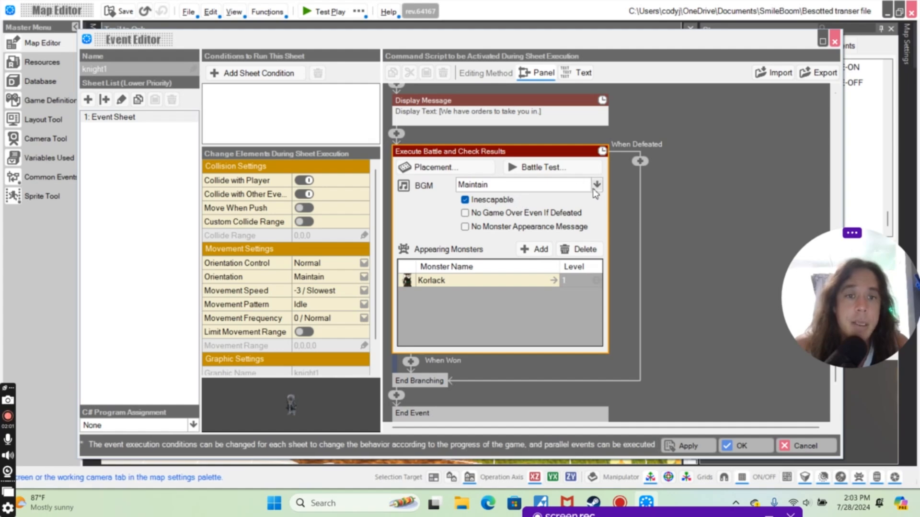
Change the battle's appearing monster to Knight and add a second Knight to the monster list
{"action": "double_click", "coordinate": [473, 285]}
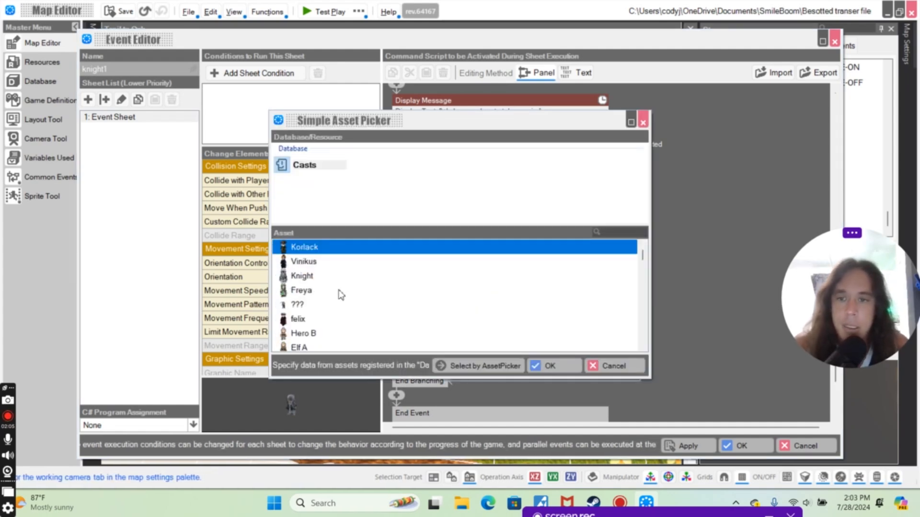
{"action": "left_click", "coordinate": [301, 276]}
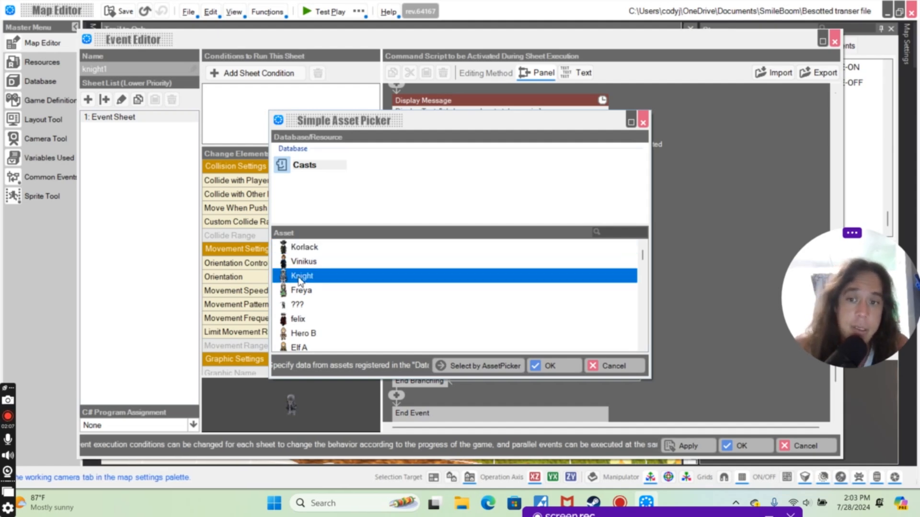
{"action": "left_click", "coordinate": [546, 366]}
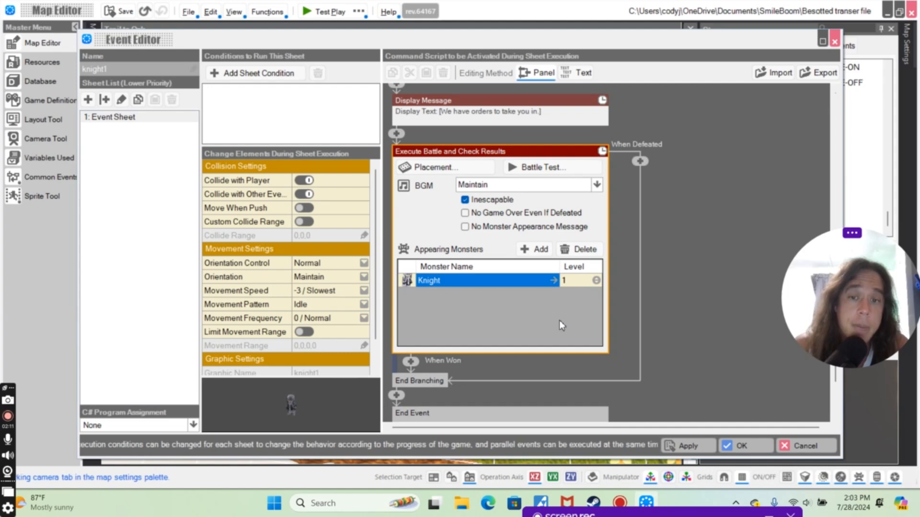
{"action": "left_click", "coordinate": [535, 249]}
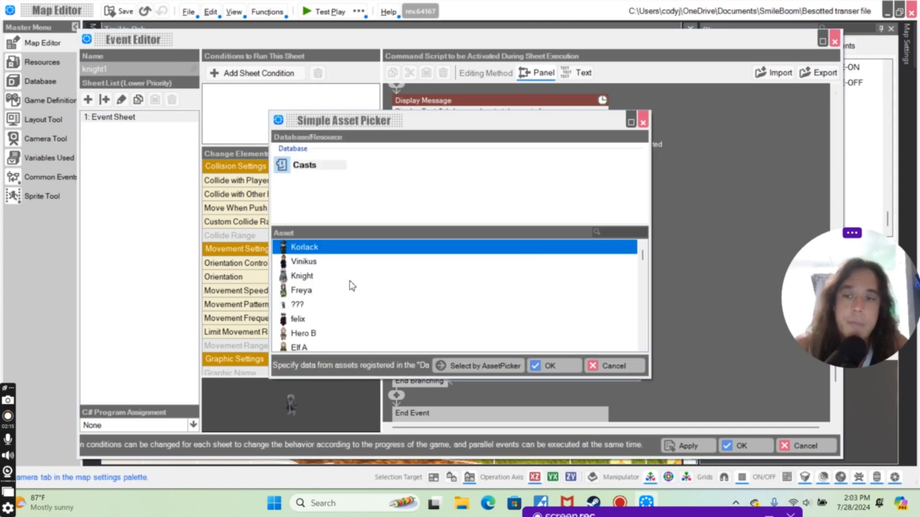
{"action": "left_click", "coordinate": [305, 276]}
{"action": "left_click", "coordinate": [560, 360]}
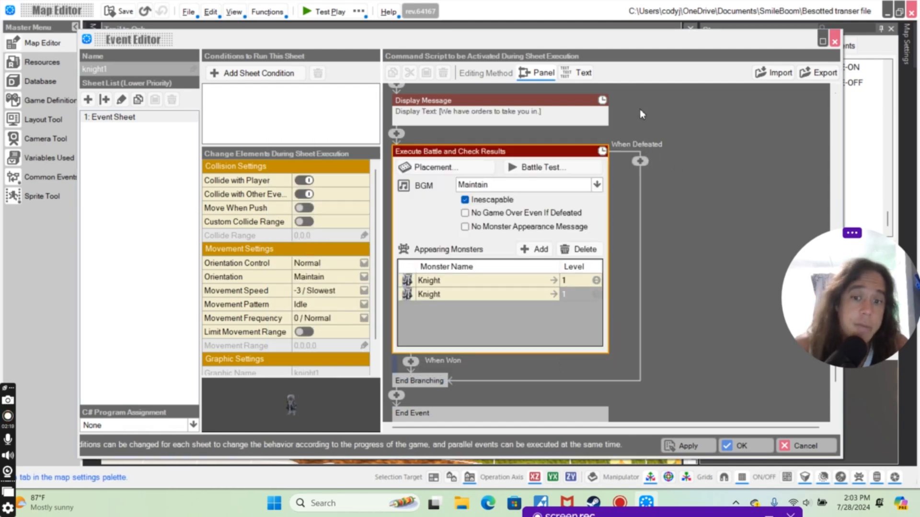
Add a Specify Game Over command with Back to Title to the battle's When Defeated branch and save the knight's event
{"action": "scroll", "coordinate": [679, 175], "scroll_direction": "down", "scroll_amount": 1}
{"action": "left_click", "coordinate": [640, 130]}
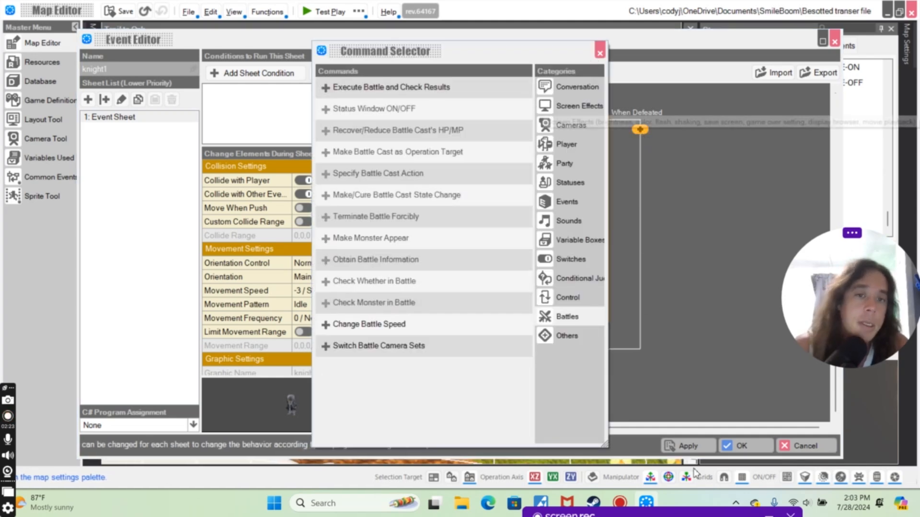
{"action": "left_click", "coordinate": [559, 299]}
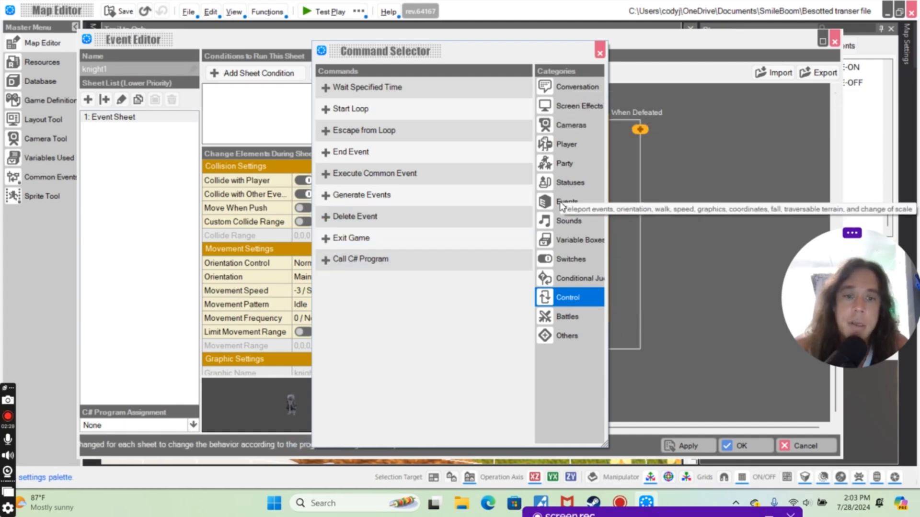
{"action": "left_click", "coordinate": [565, 335]}
{"action": "left_click", "coordinate": [566, 316]}
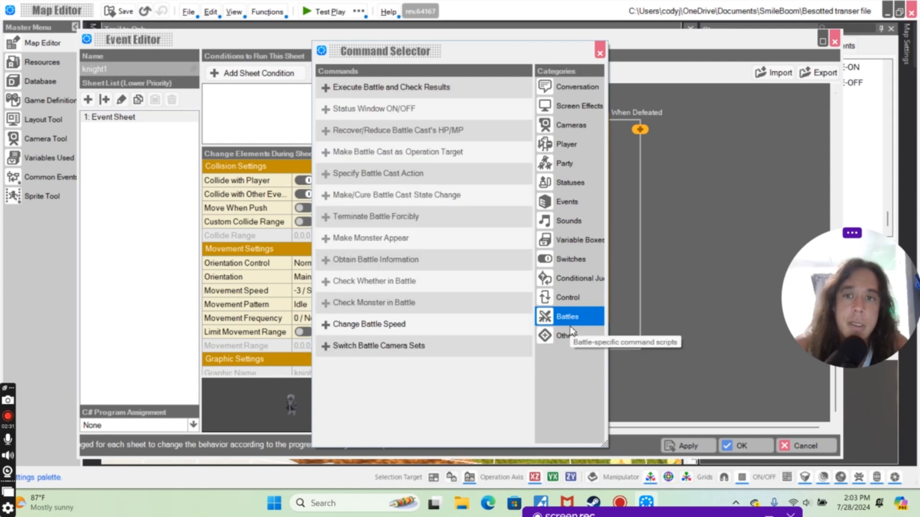
{"action": "left_click", "coordinate": [574, 279]}
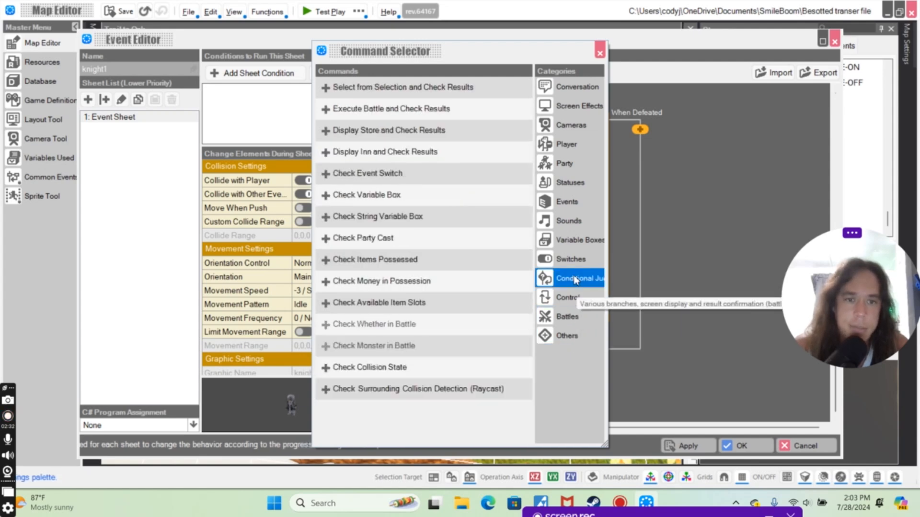
{"action": "left_click", "coordinate": [570, 303]}
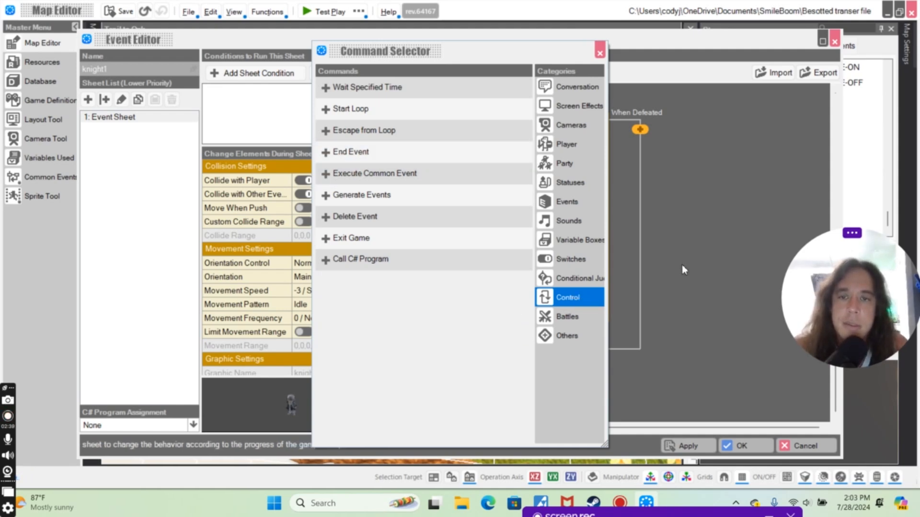
{"action": "left_click", "coordinate": [568, 220]}
{"action": "left_click", "coordinate": [567, 189]}
{"action": "left_click", "coordinate": [572, 213]}
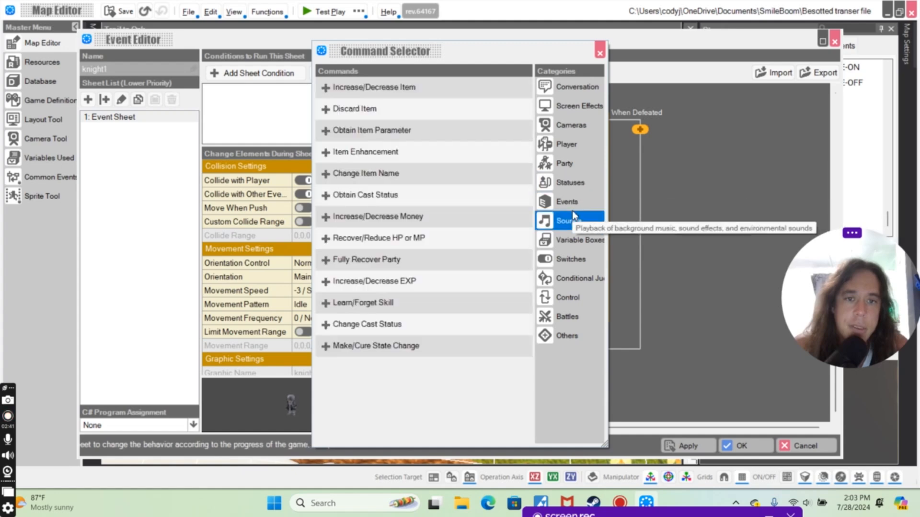
{"action": "left_click", "coordinate": [570, 197]}
{"action": "scroll", "coordinate": [492, 268], "scroll_direction": "down", "scroll_amount": 3}
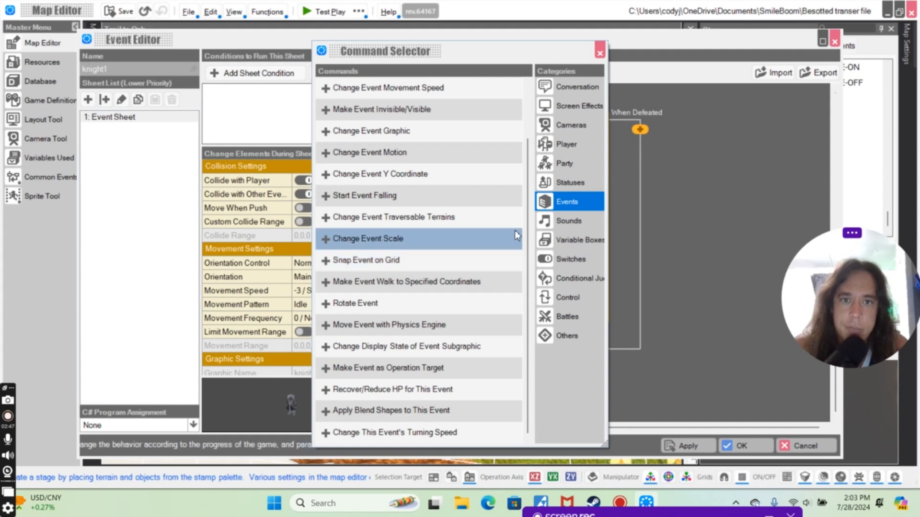
{"action": "left_click", "coordinate": [575, 106]}
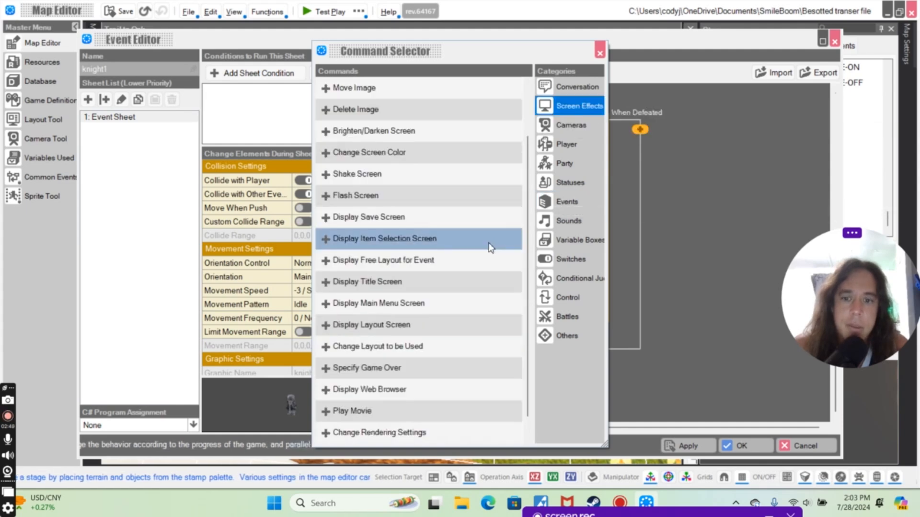
{"action": "left_click", "coordinate": [403, 363]}
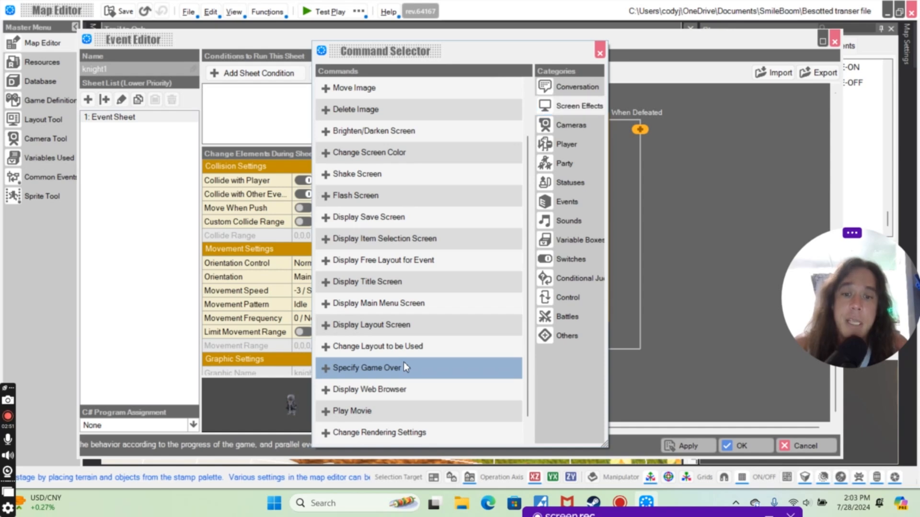
{"action": "left_click", "coordinate": [404, 365]}
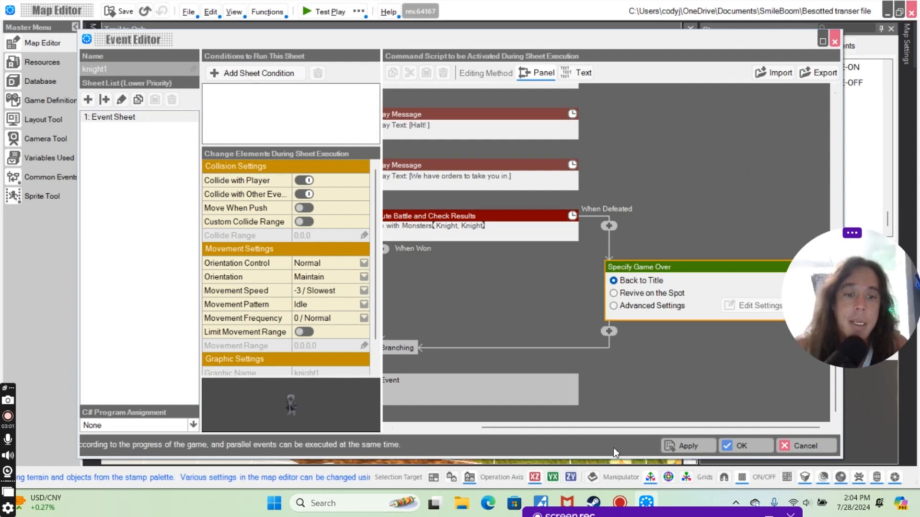
{"action": "left_click_drag", "start_coordinate": [594, 427], "coordinate": [383, 441]}
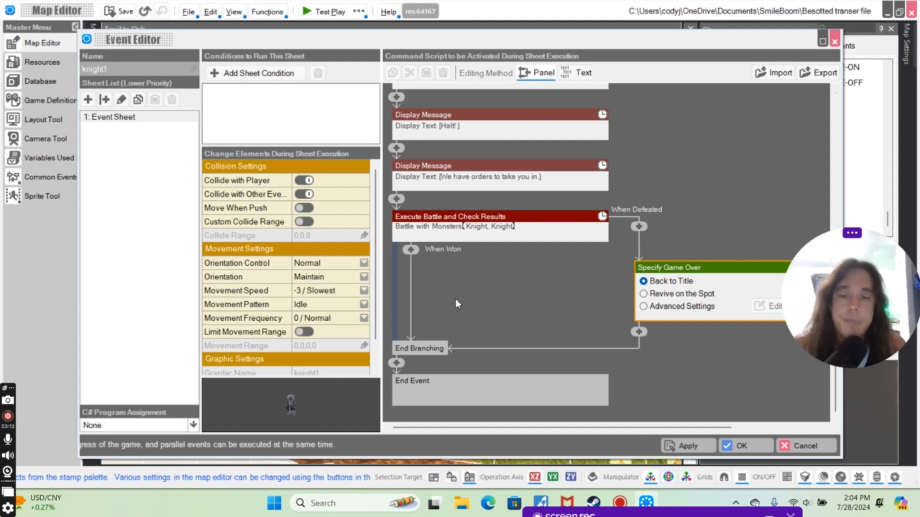
{"action": "left_click", "coordinate": [742, 446]}
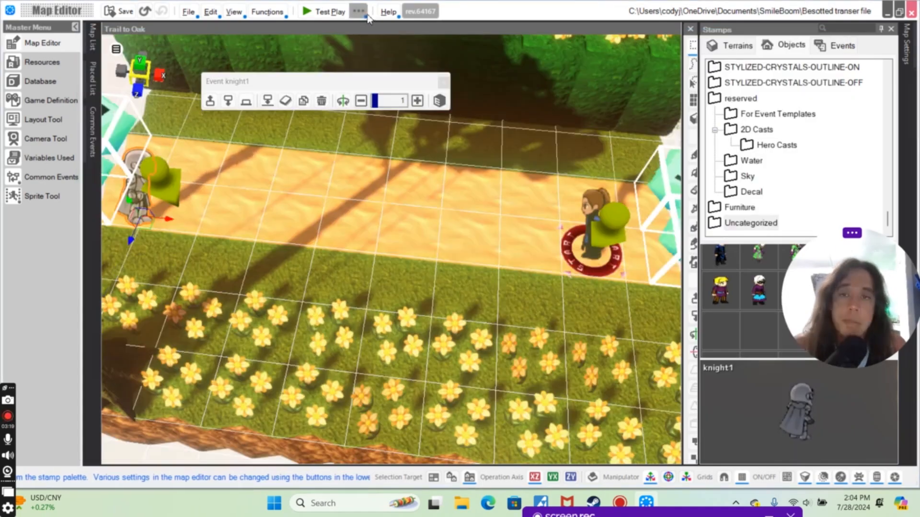
Test play the cutscene through both knight messages into the battle, have the party attack the knights, and close the test
{"action": "left_click", "coordinate": [358, 11]}
{"action": "left_click", "coordinate": [389, 40]}
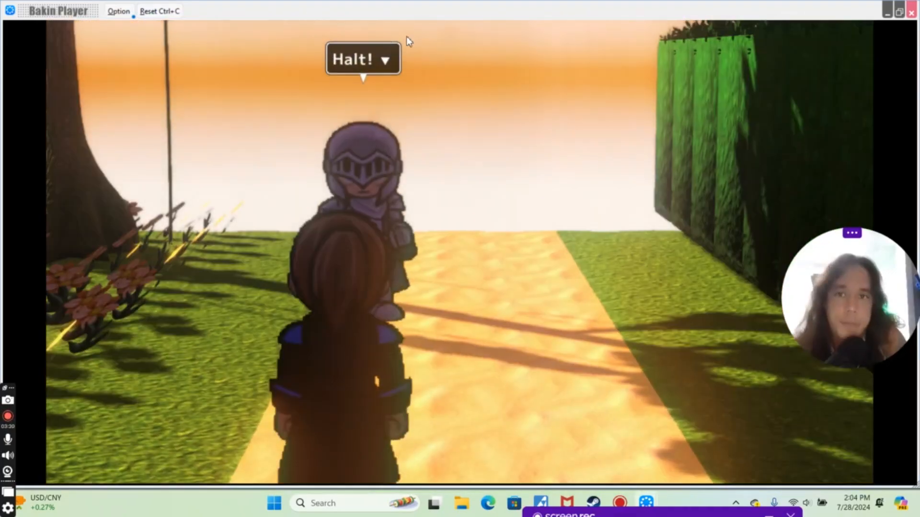
{"action": "left_click", "coordinate": [407, 37]}
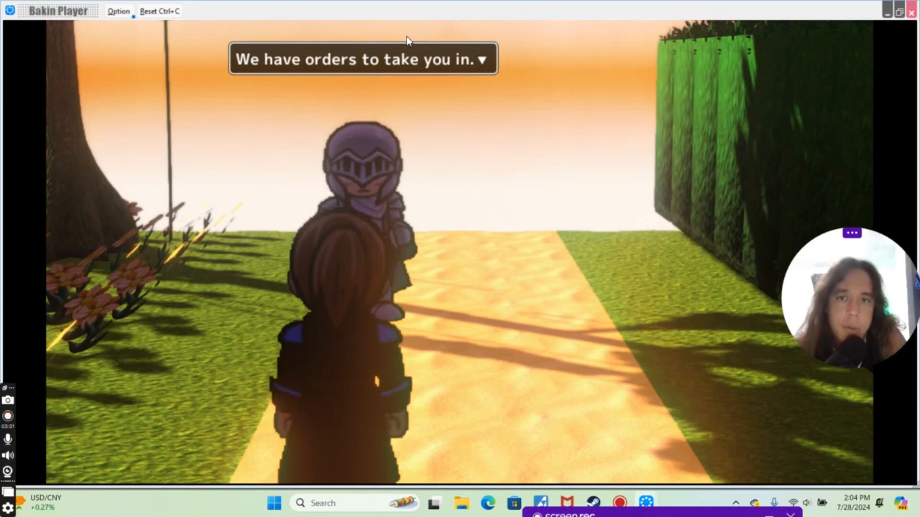
{"action": "left_click", "coordinate": [406, 37]}
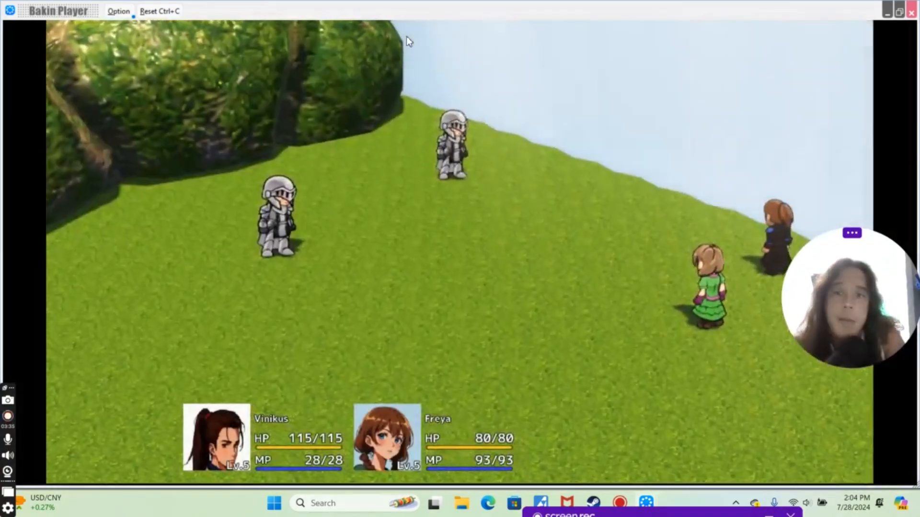
{"action": "key", "text": "Return"}
{"action": "key", "text": "Return"}
{"action": "key", "text": "Return"}
{"action": "key", "text": "Return"}
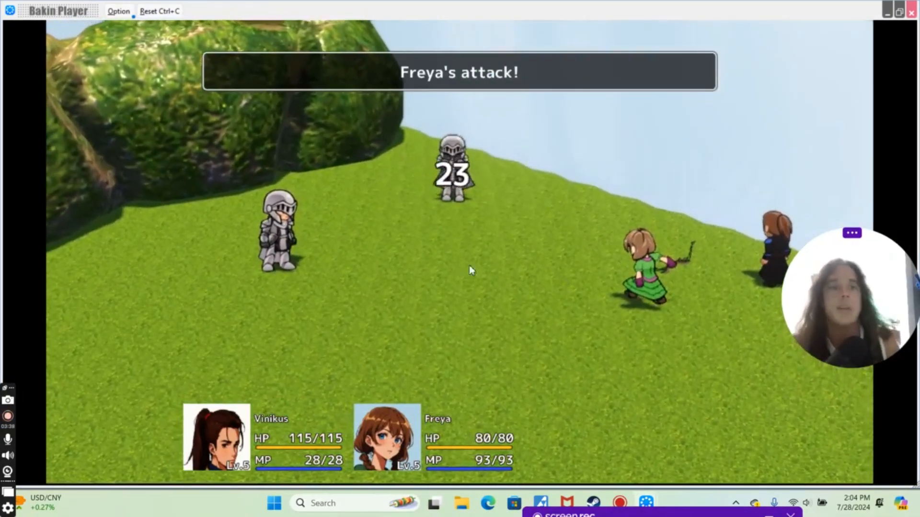
{"action": "left_click", "coordinate": [911, 12]}
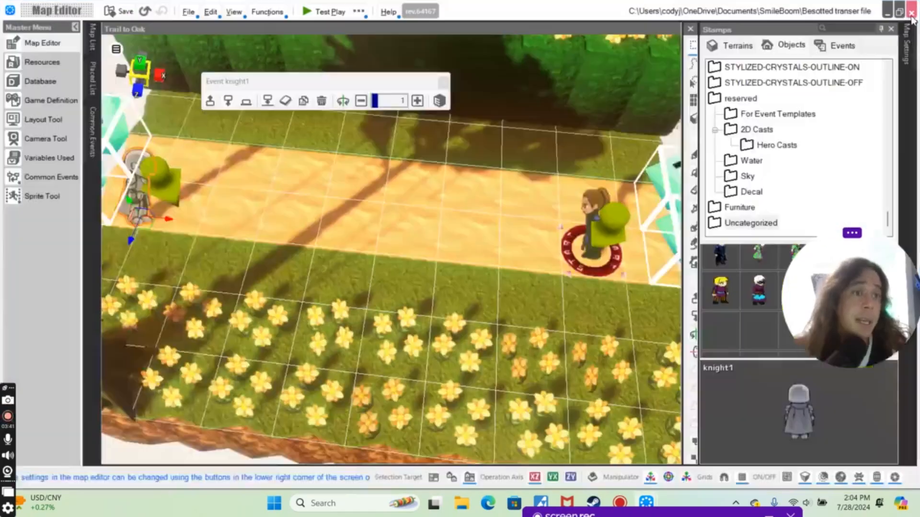
{"action": "right_click_drag", "start_coordinate": [416, 276], "coordinate": [384, 266]}
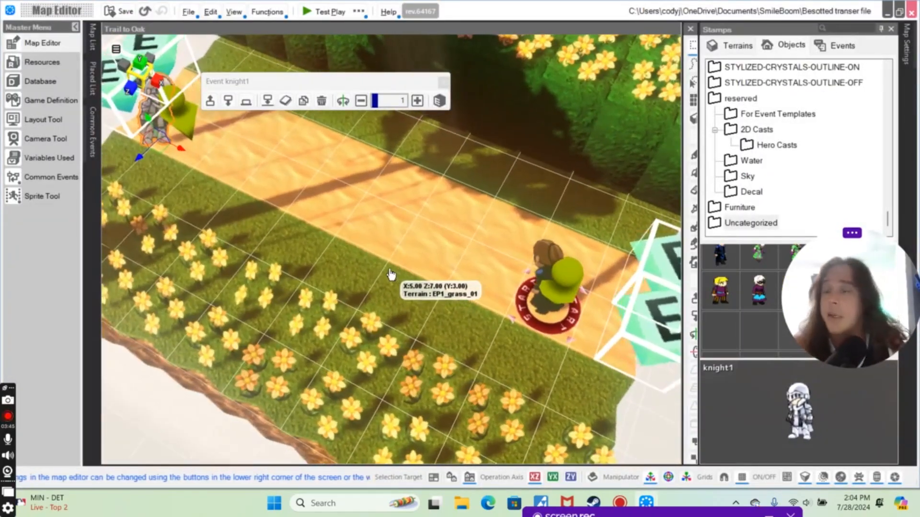
{"action": "scroll", "coordinate": [318, 240], "scroll_direction": "down", "scroll_amount": 3}
{"action": "scroll", "coordinate": [318, 239], "scroll_direction": "up", "scroll_amount": 3}
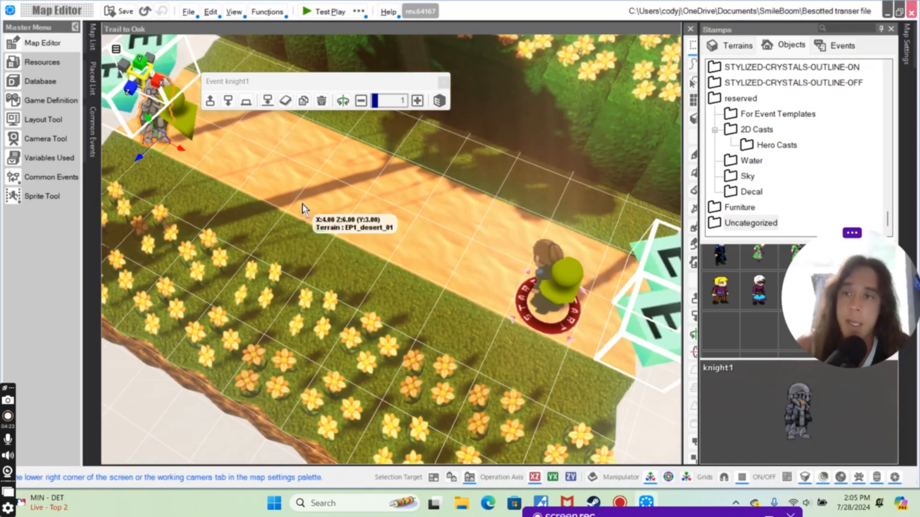
{"action": "mouse_move", "coordinate": [306, 205]}
{"action": "right_mouse_down"}
{"action": "mouse_move", "coordinate": [338, 216]}
{"action": "mouse_move", "coordinate": [302, 196]}
{"action": "right_mouse_up"}
{"action": "scroll", "coordinate": [287, 184], "scroll_direction": "down", "scroll_amount": 3}
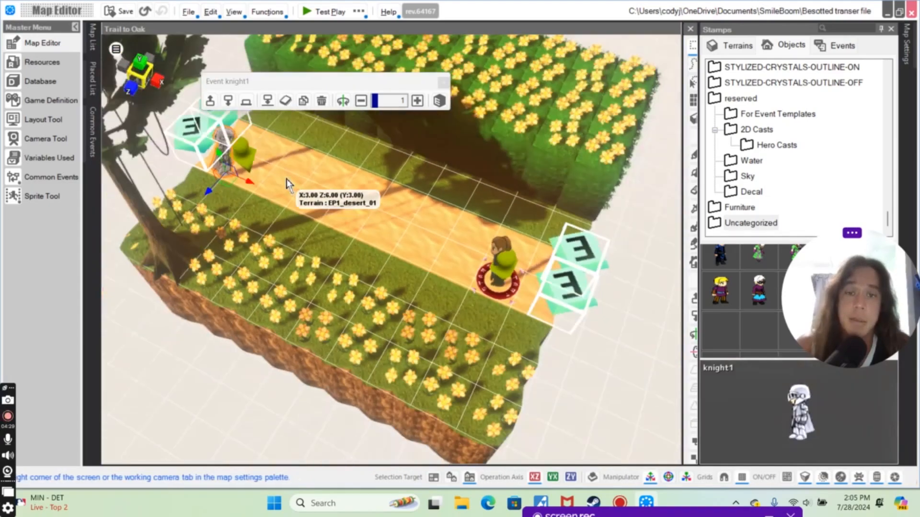
{"action": "mouse_move", "coordinate": [314, 177]}
{"action": "middle_mouse_down"}
{"action": "mouse_move", "coordinate": [314, 193]}
{"action": "mouse_move", "coordinate": [322, 183]}
{"action": "middle_mouse_up"}
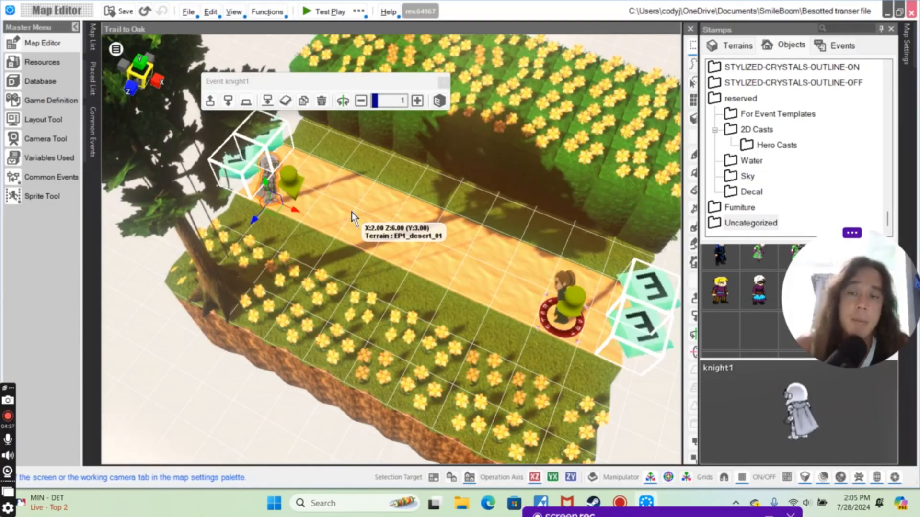
{"action": "middle_click_drag", "start_coordinate": [433, 265], "coordinate": [451, 266]}
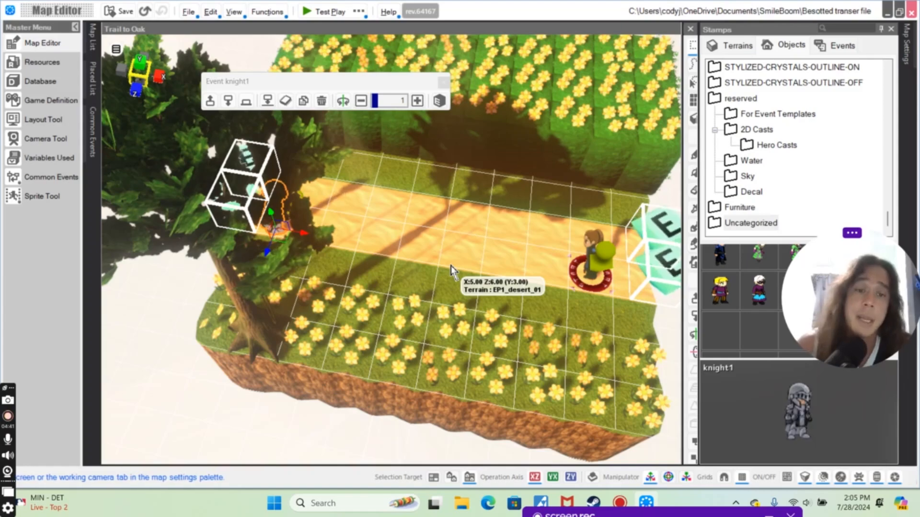
{"action": "middle_click_drag", "start_coordinate": [448, 211], "coordinate": [421, 223]}
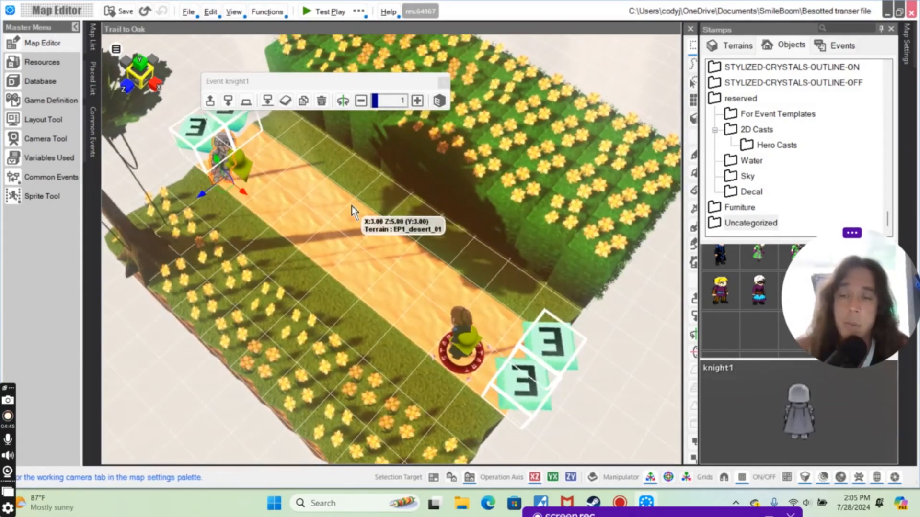